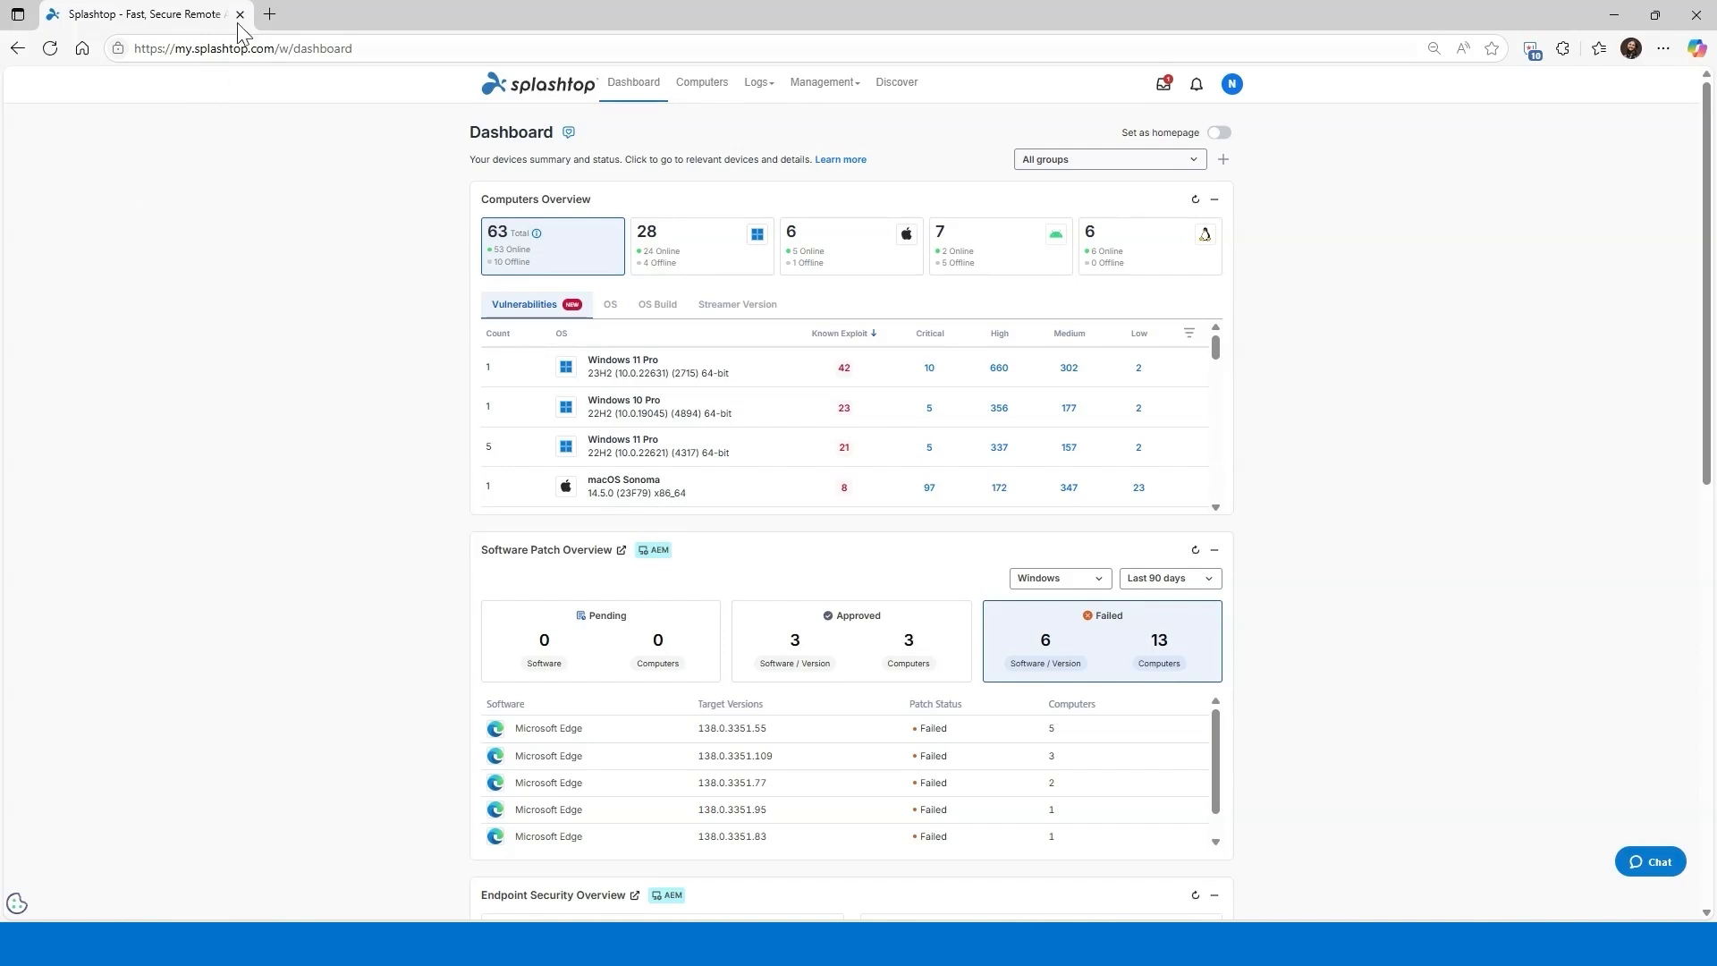
click(245, 48)
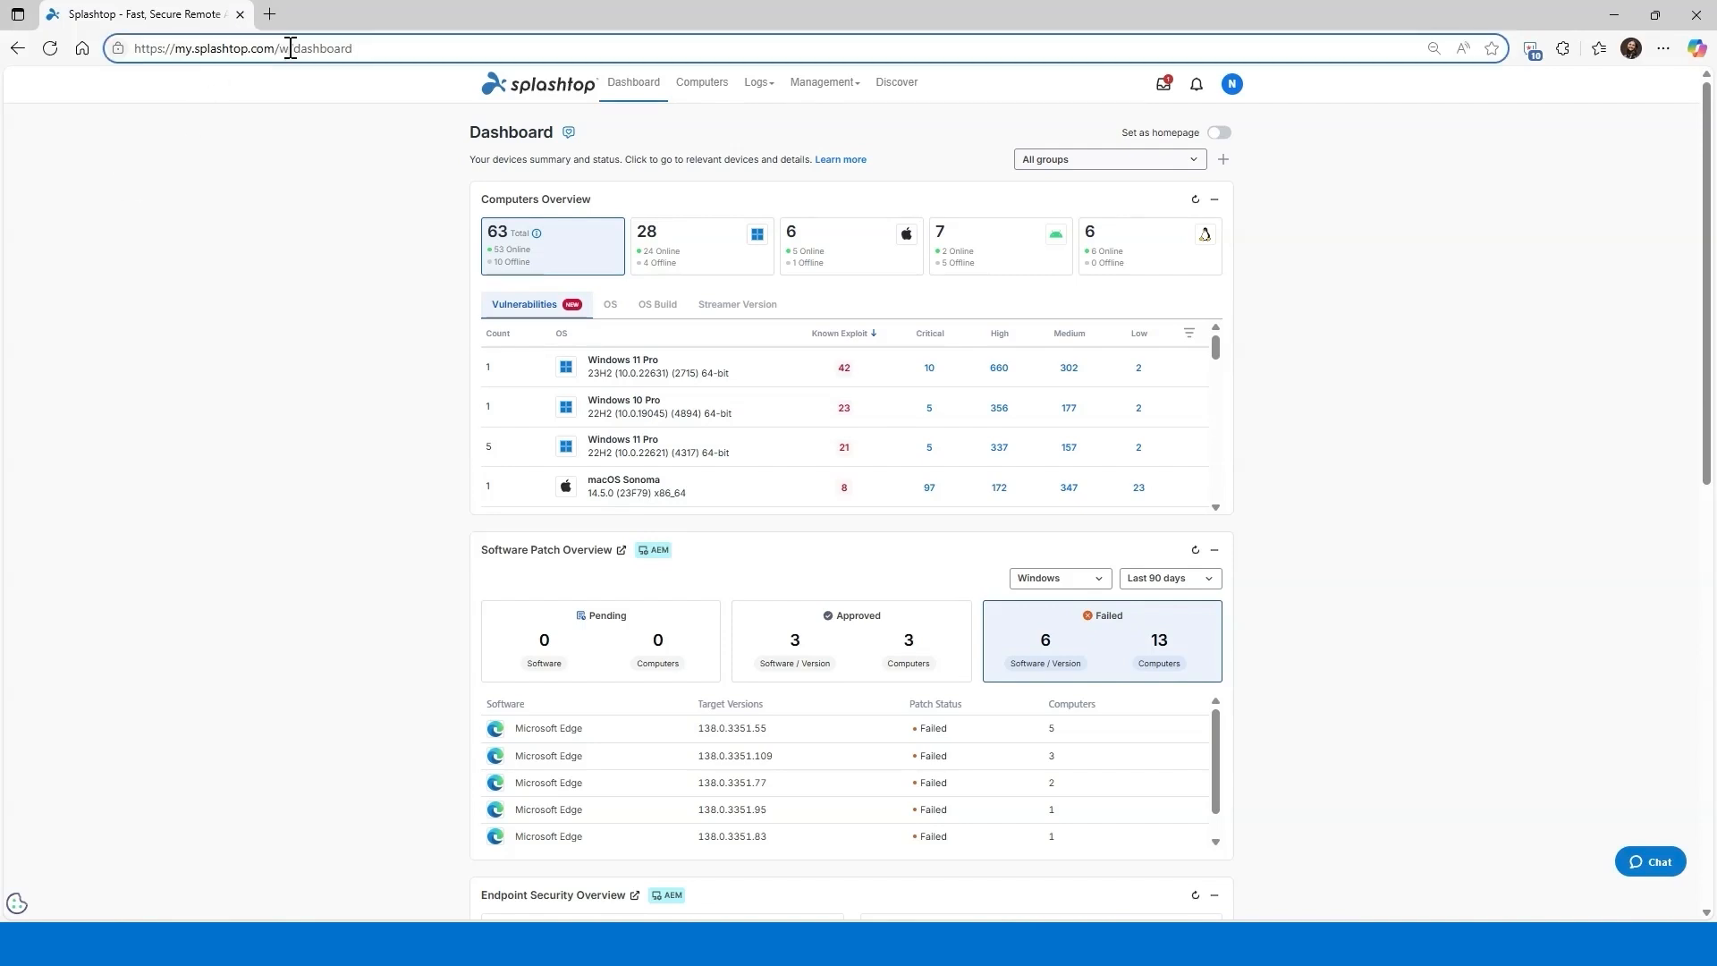
click(345, 192)
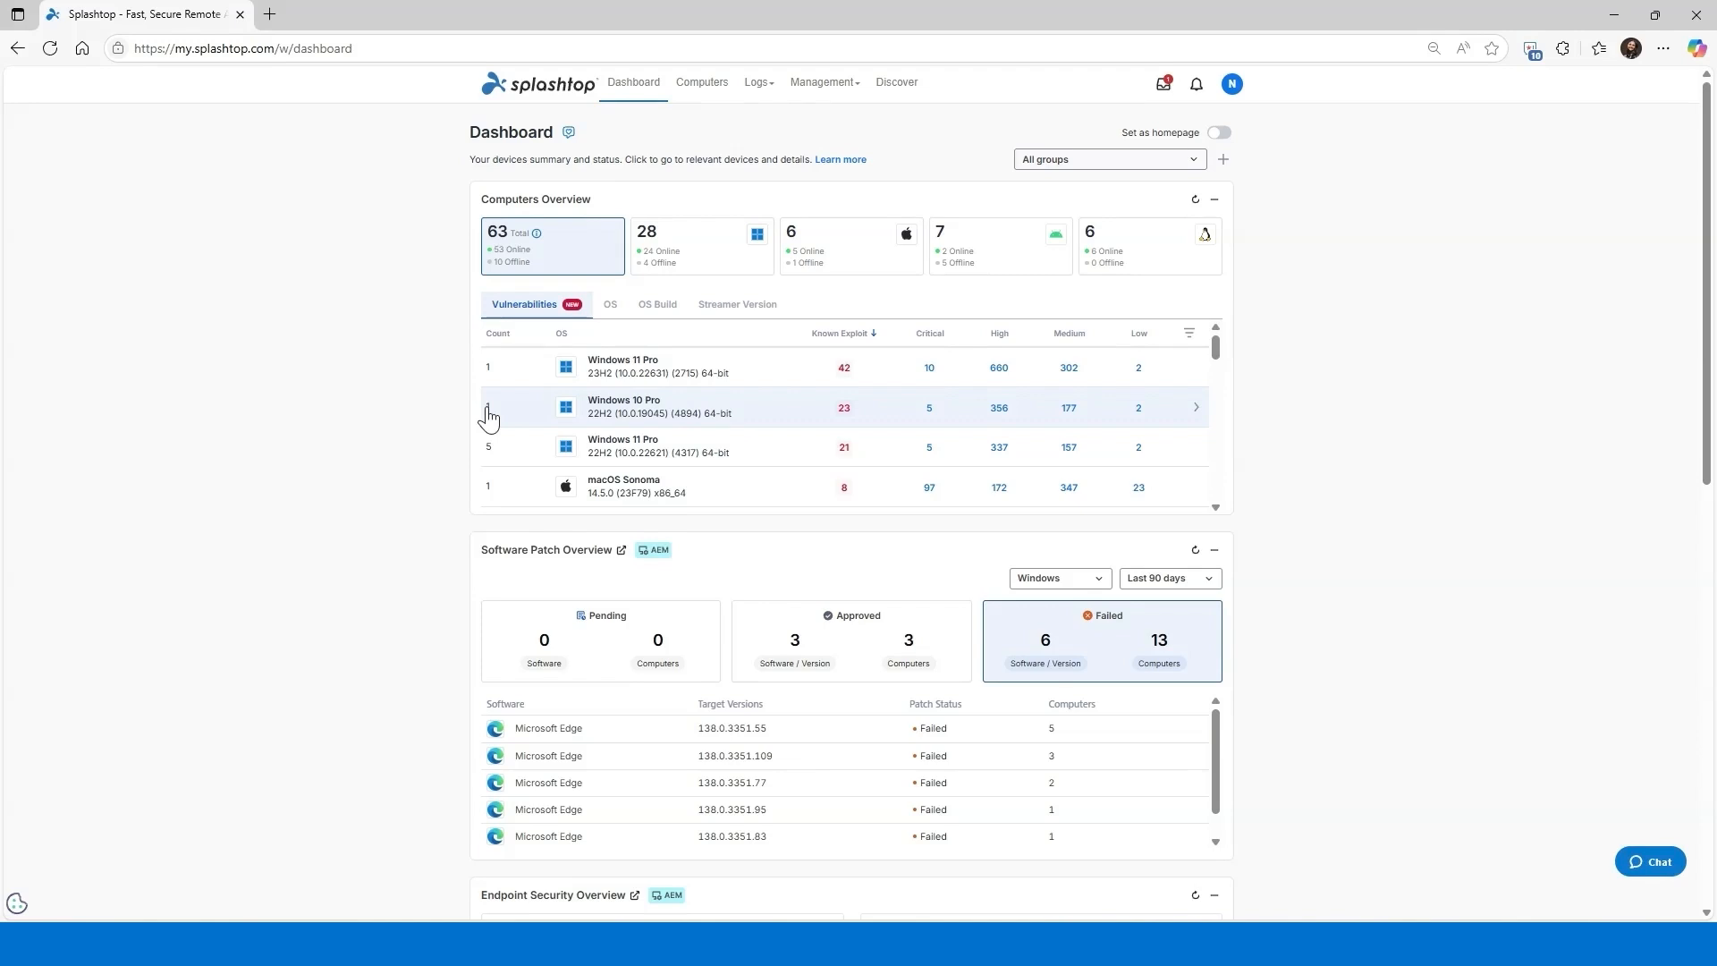
Step: Review the vulnerabilities by OS, and list the approved and the failed patches in the Software Patch Overview
scroll(530, 461, down, 3)
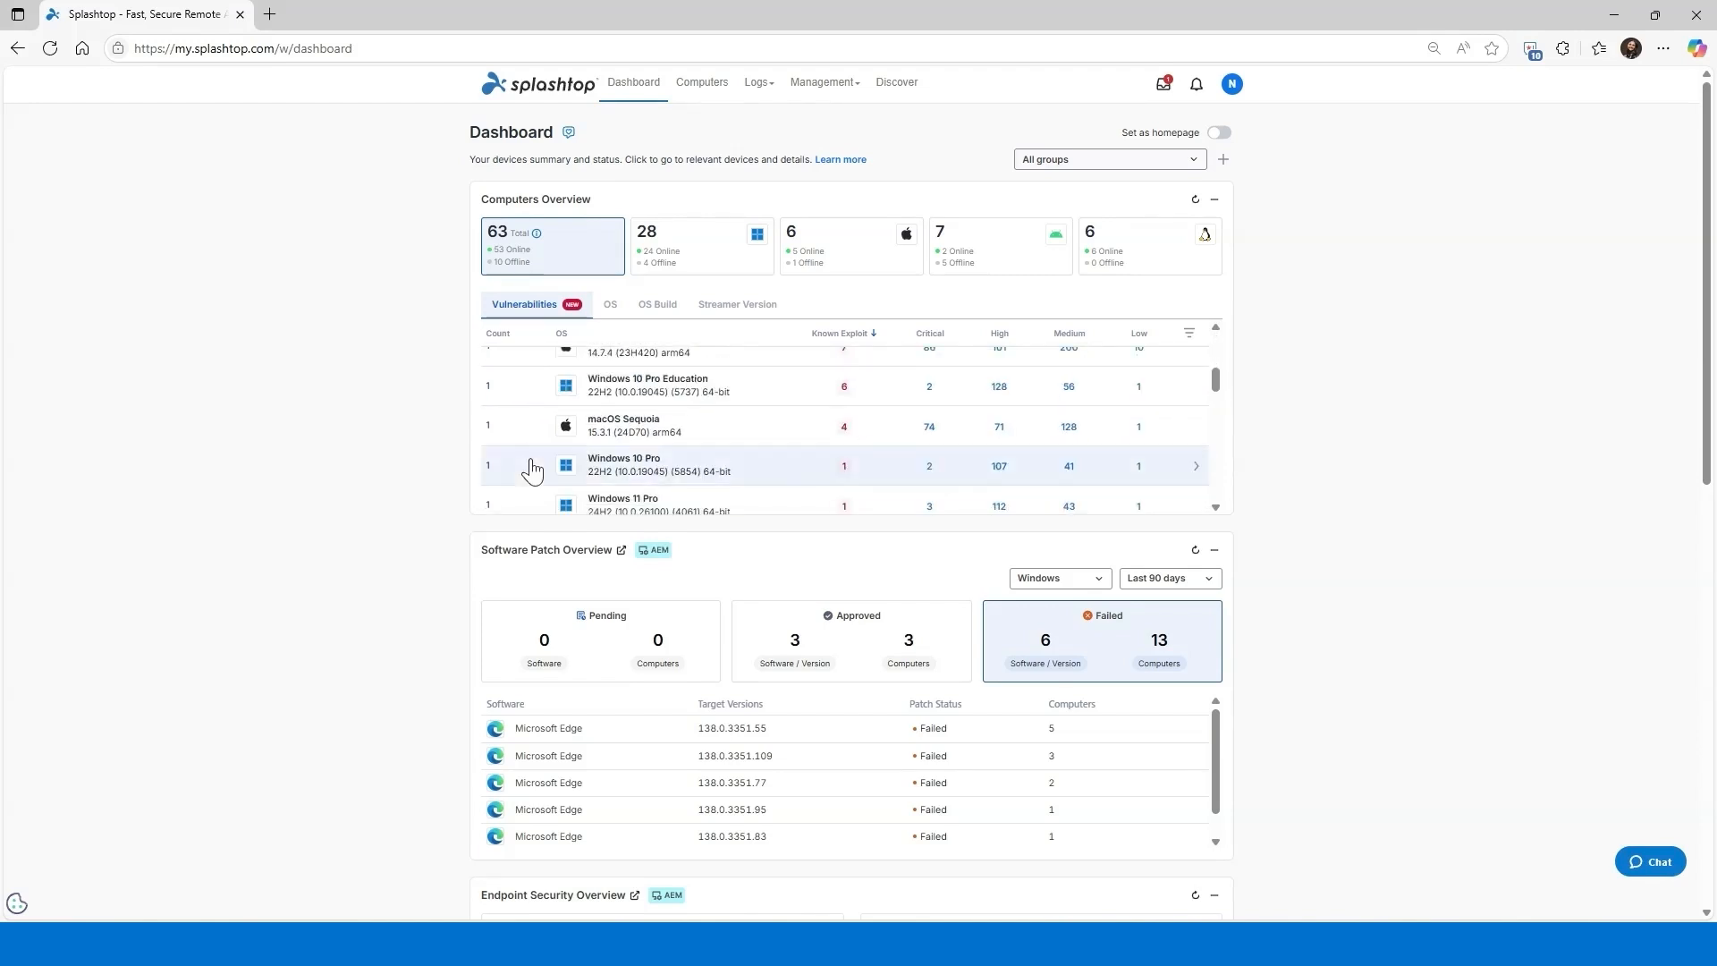
scroll(675, 595, down, 1)
scroll(675, 594, down, 2)
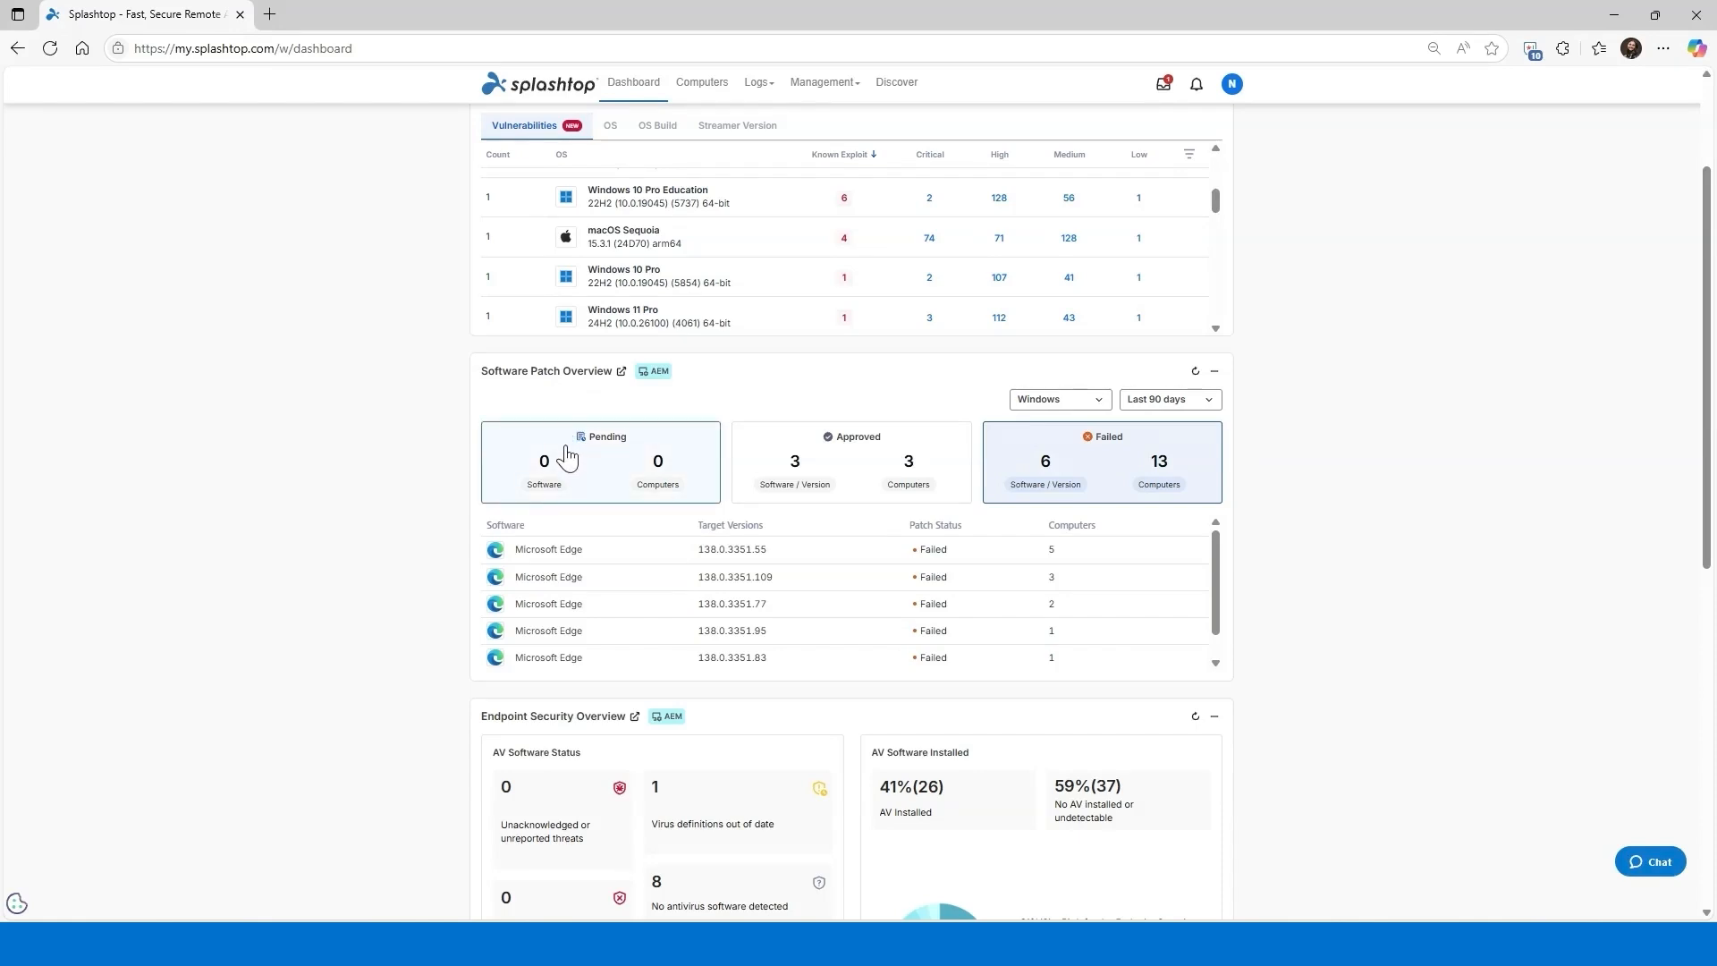
click(829, 457)
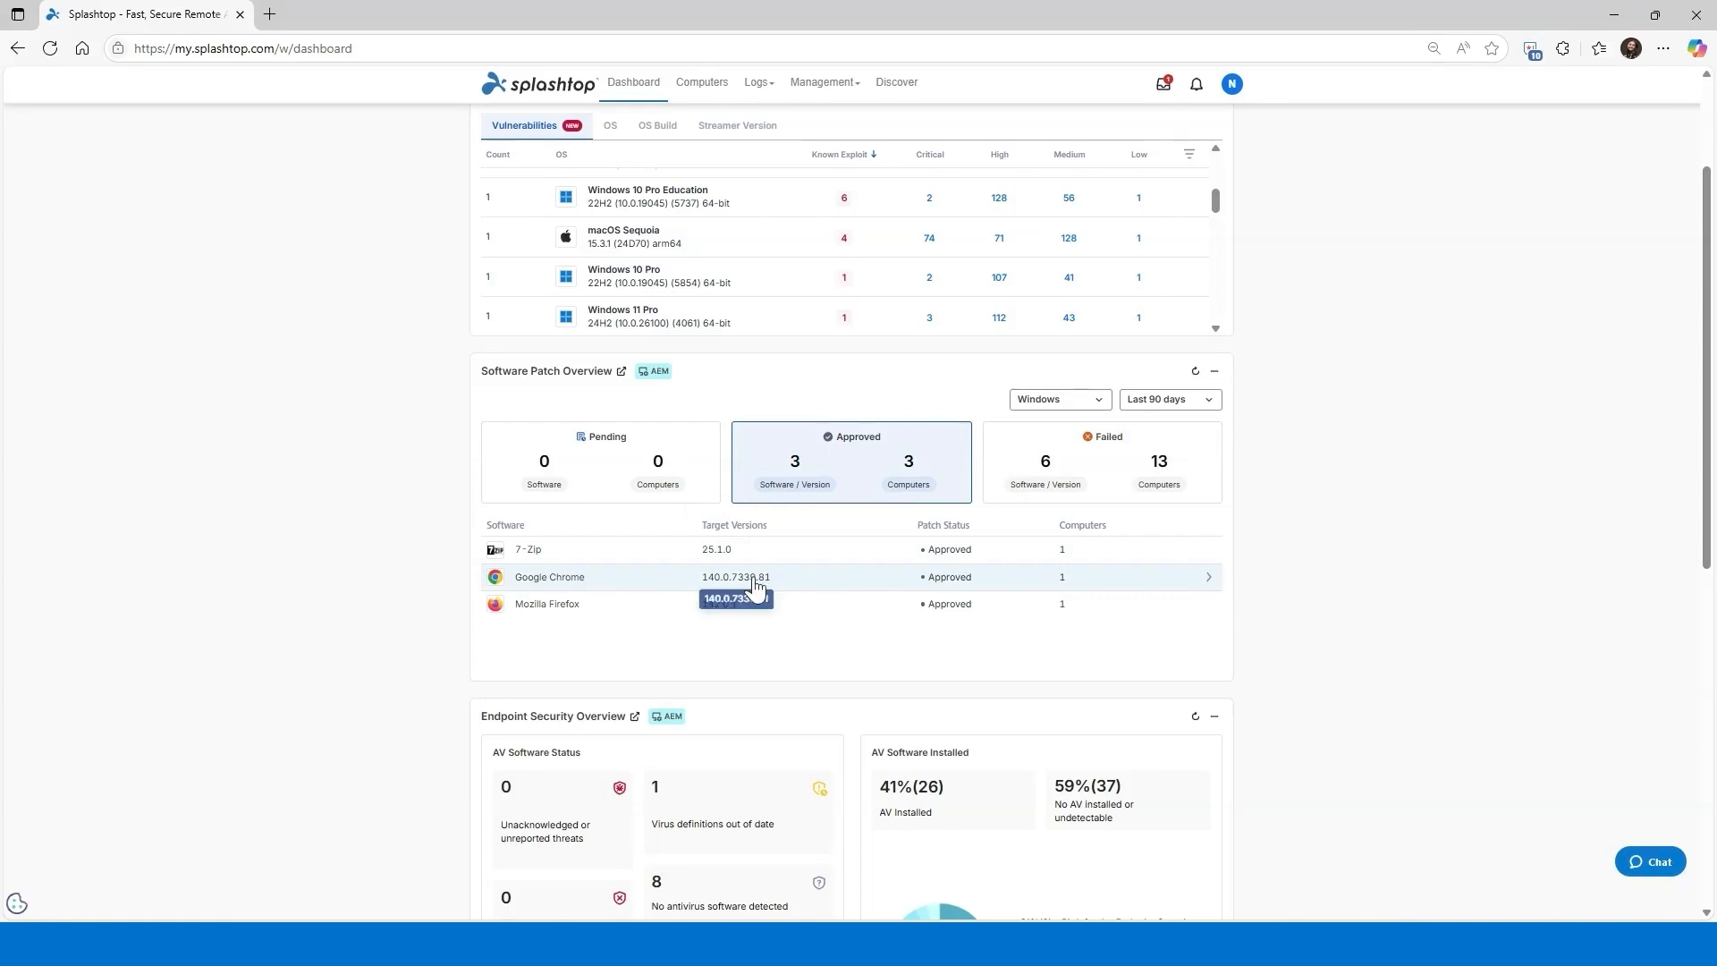
click(1048, 453)
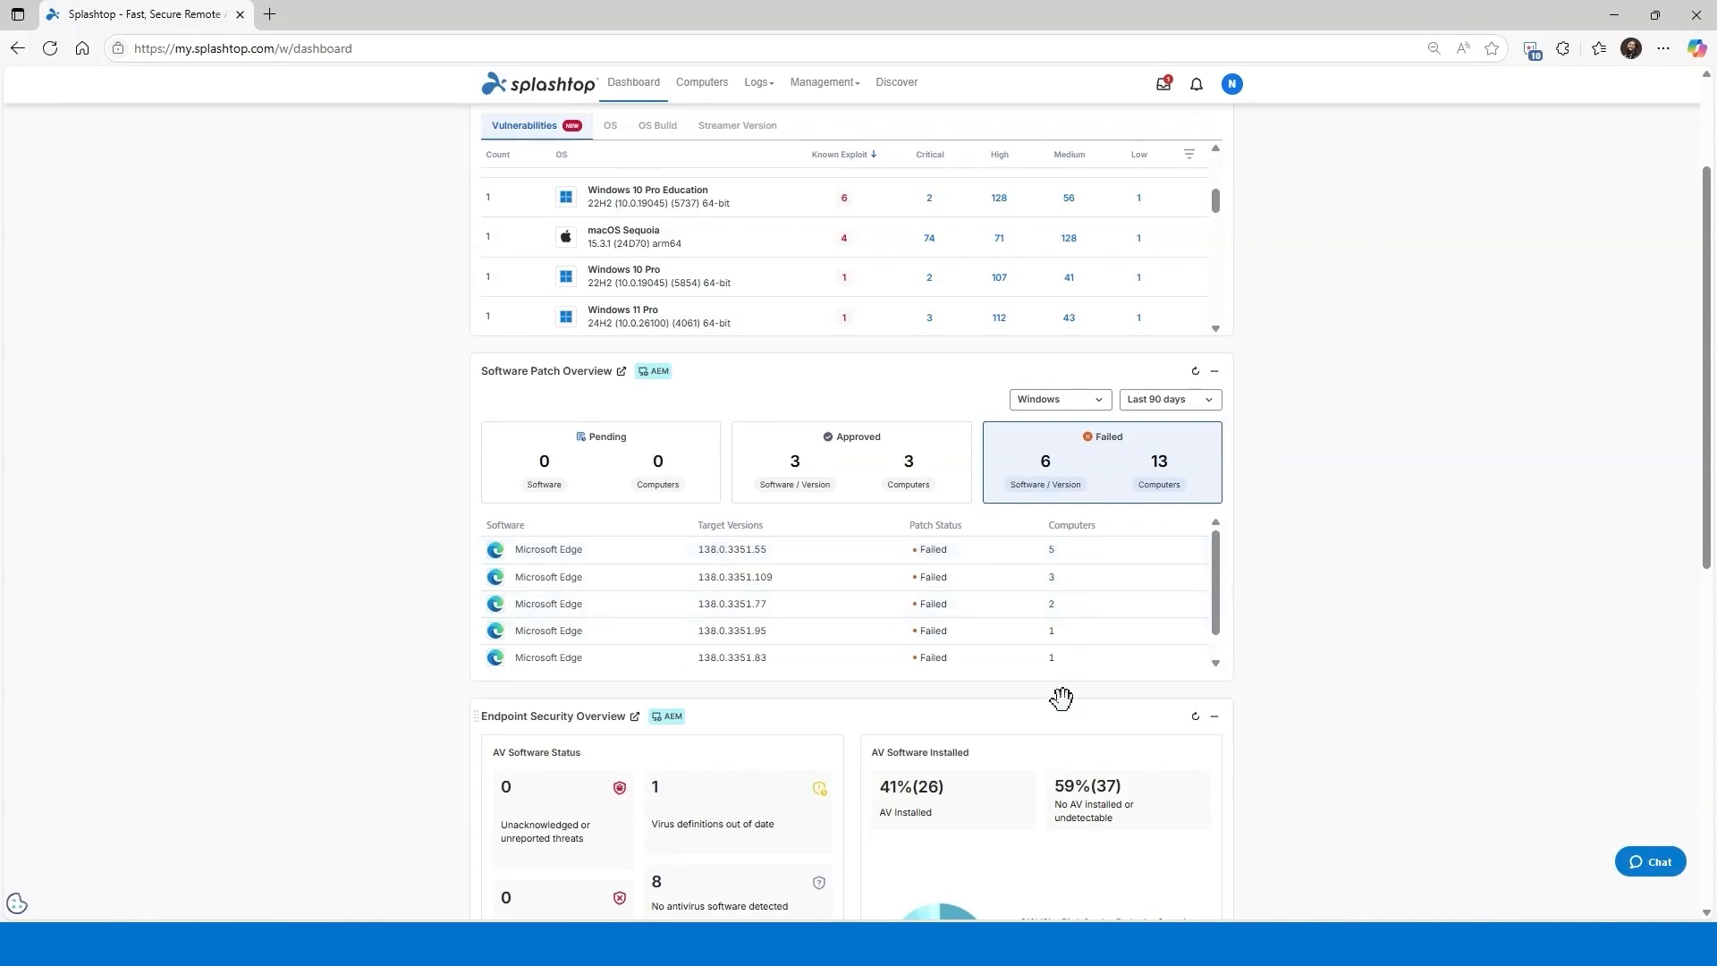
Step: Examine the dashboard's Endpoint Security Overview, Monitoring and Management, and Scheduled scripts & tasks sections
scroll(950, 703, down, 2)
scroll(640, 596, down, 2)
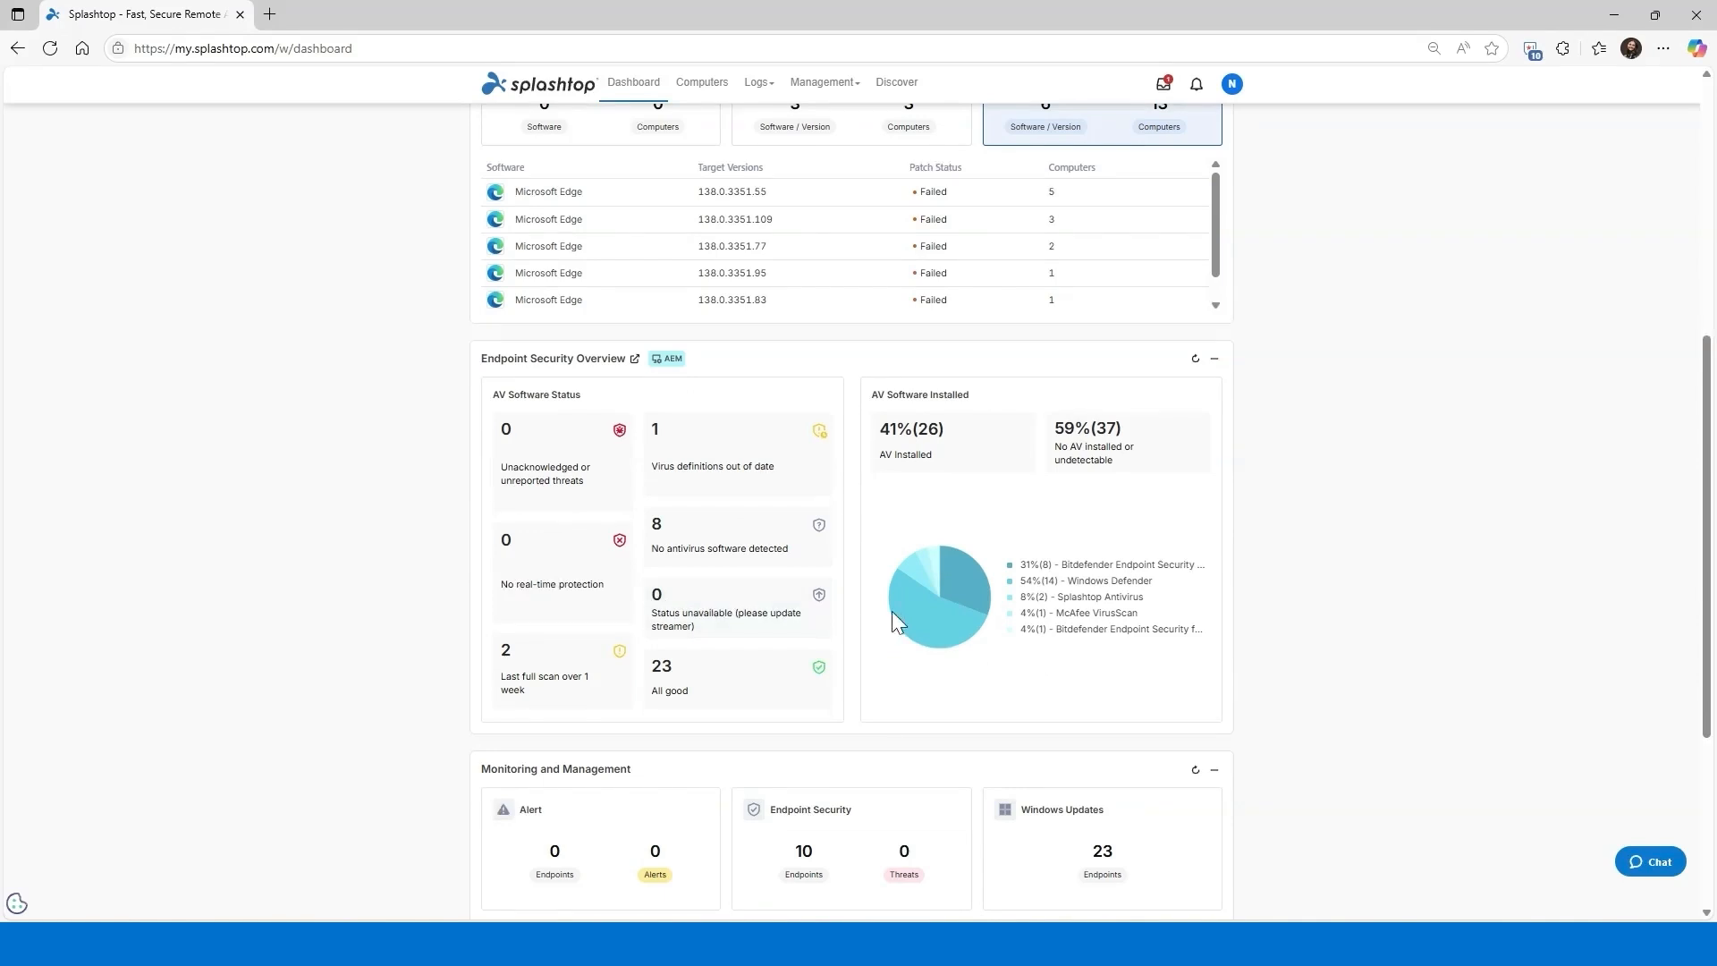
mouse_move(916, 620)
mouse_move(955, 594)
scroll(872, 561, down, 1)
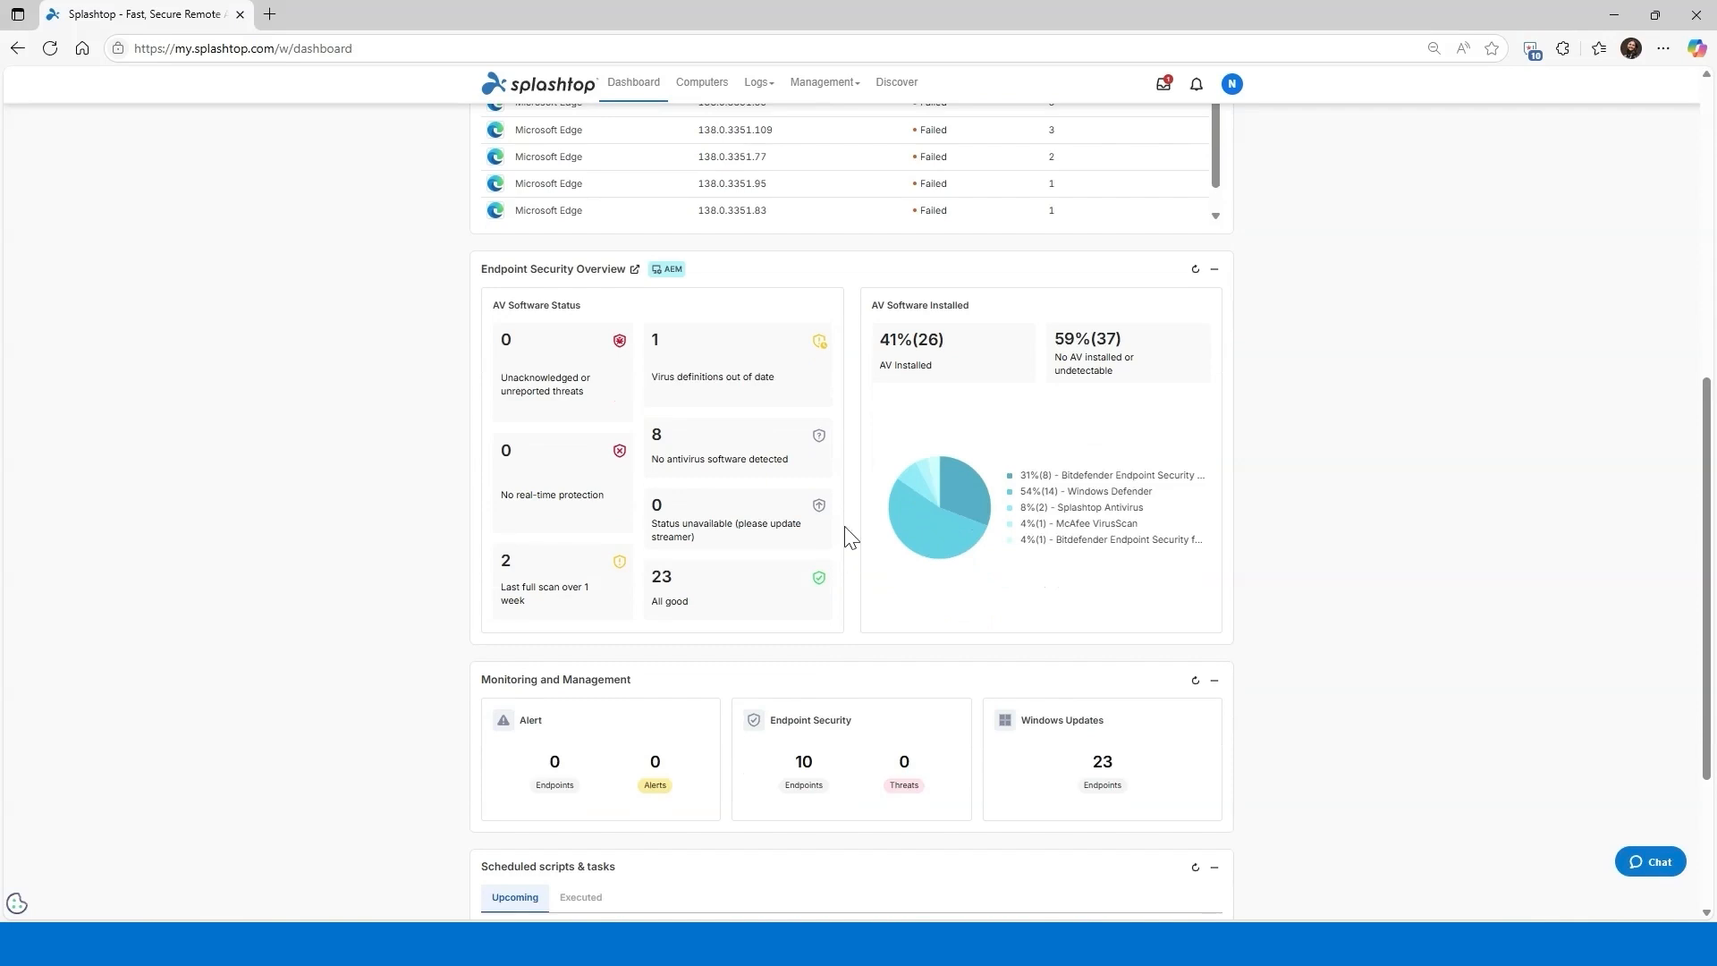
scroll(849, 537, down, 1)
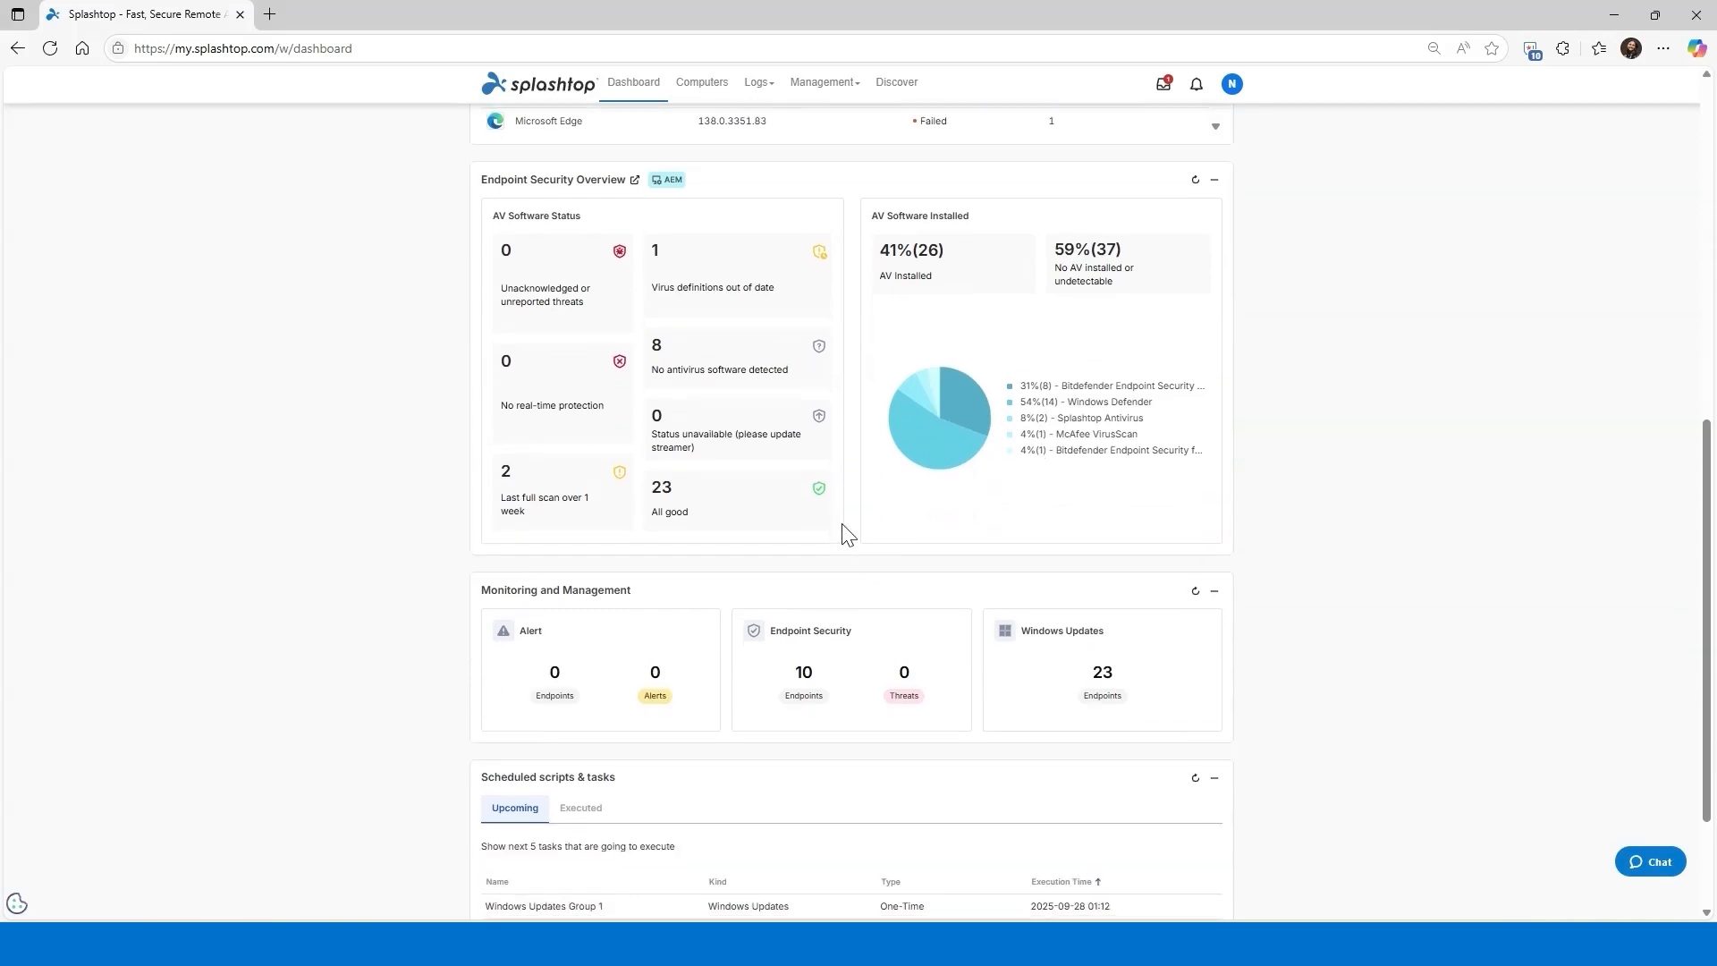
scroll(840, 527, down, 2)
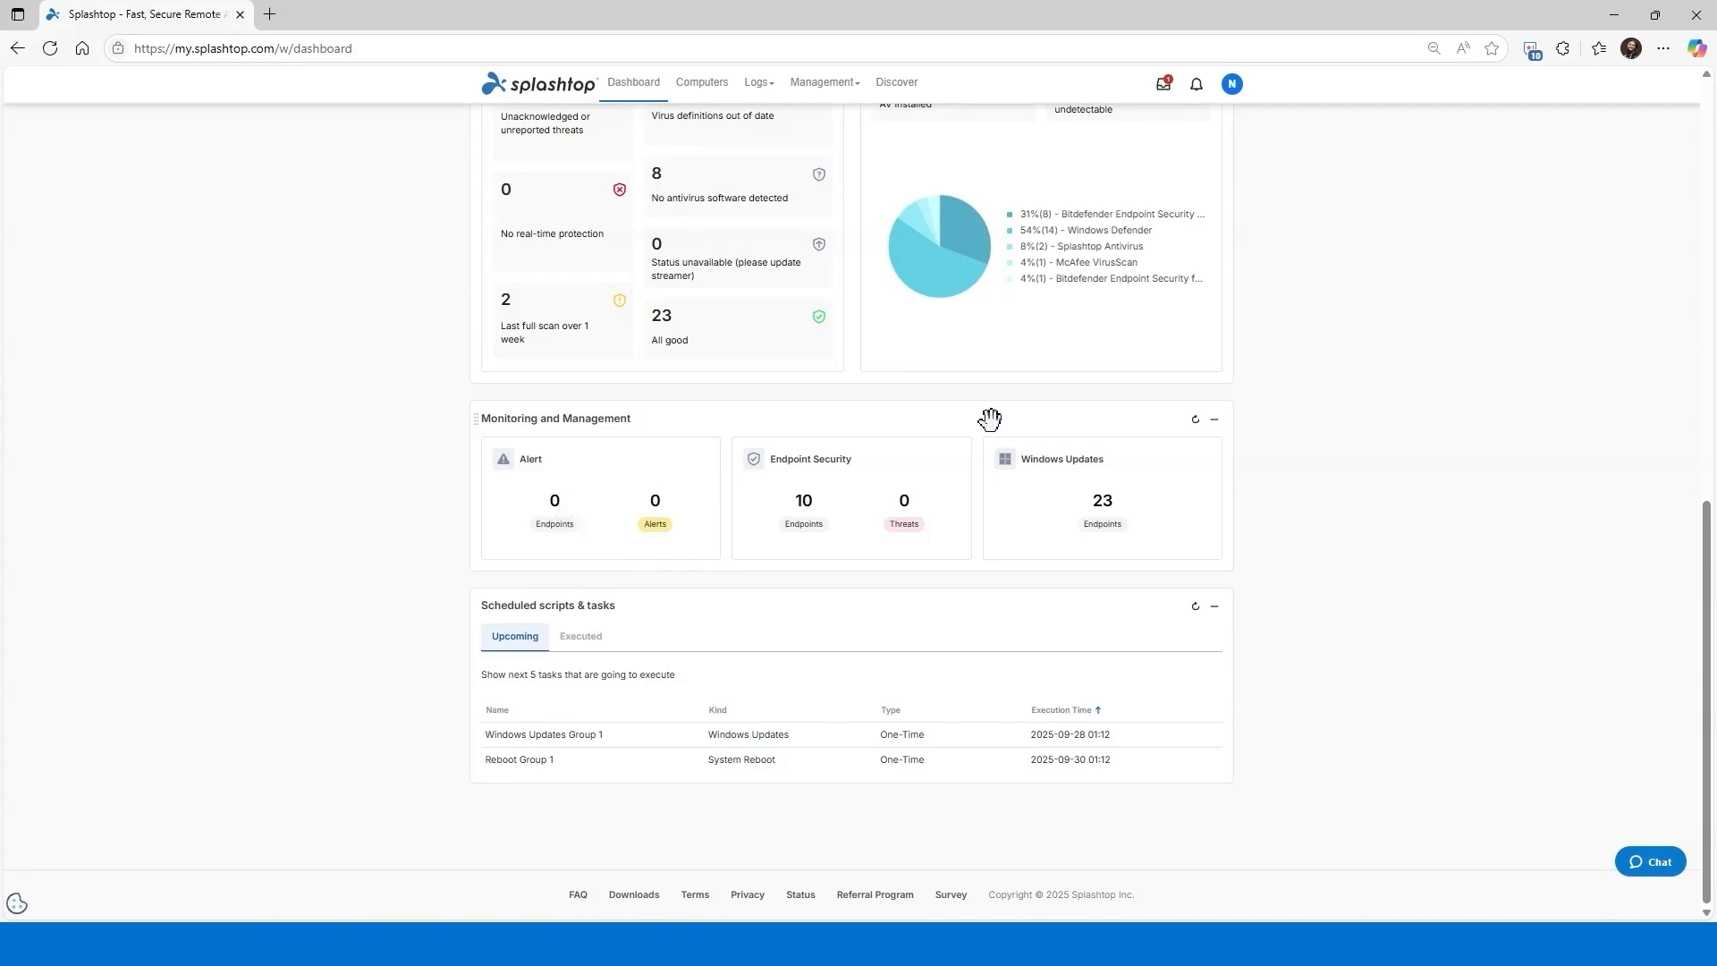
mouse_move(1100, 512)
scroll(391, 508, up, 8)
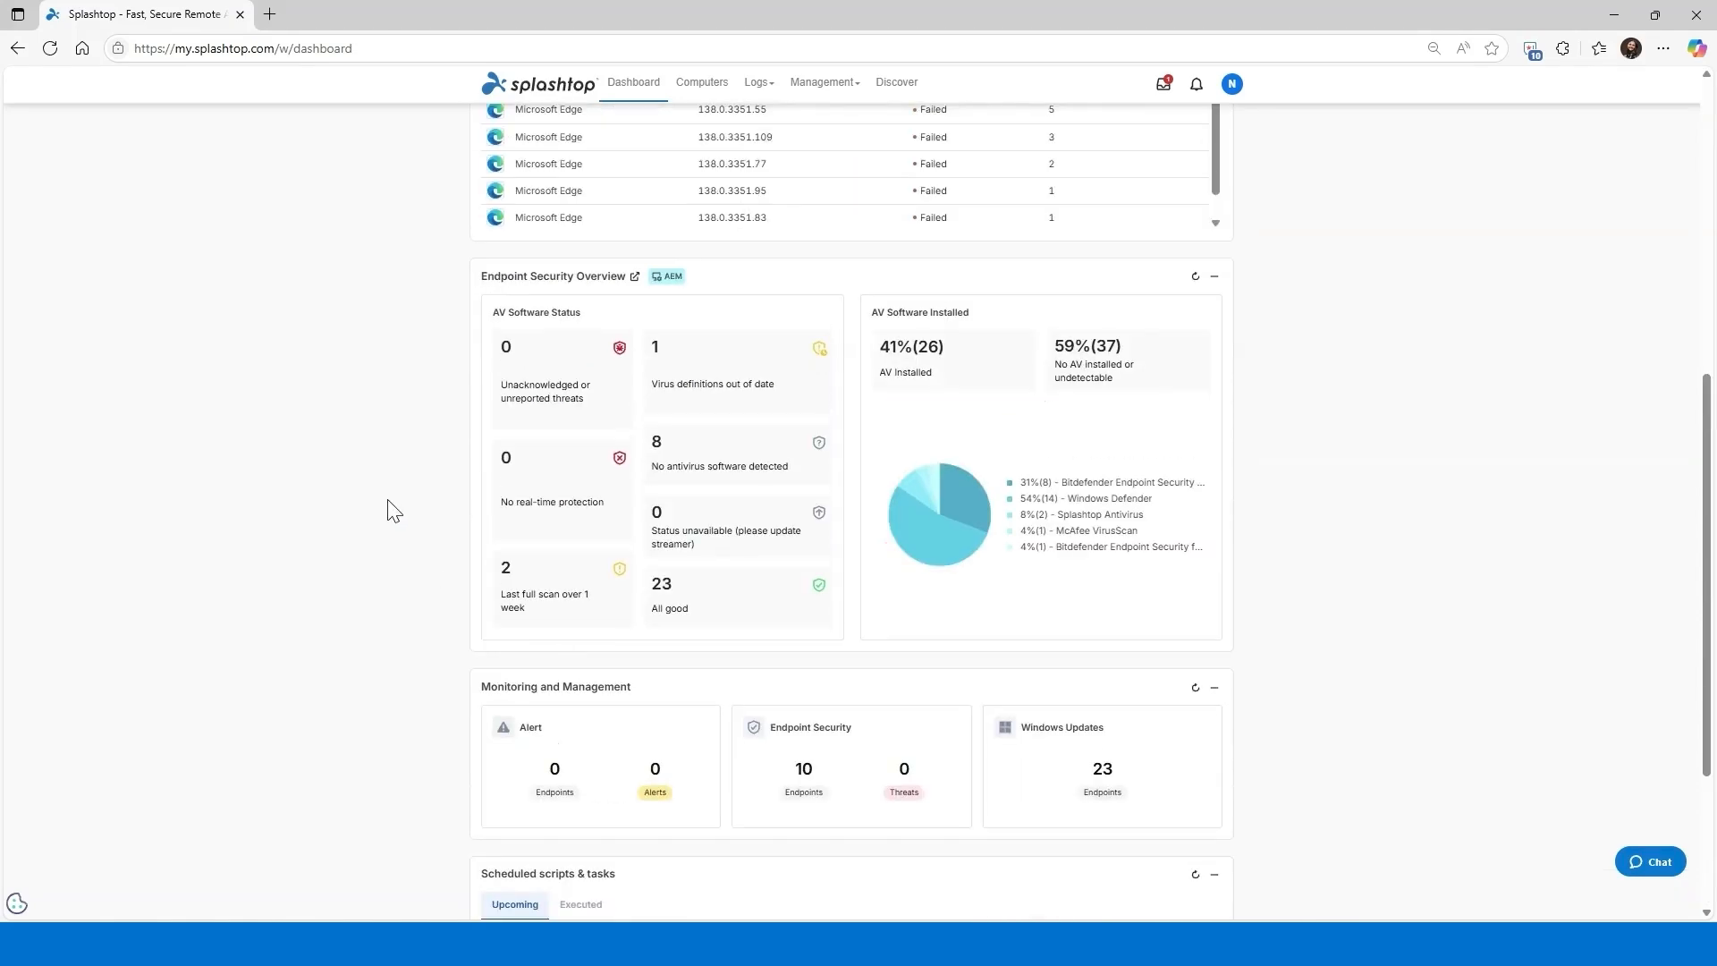
scroll(391, 508, up, 2)
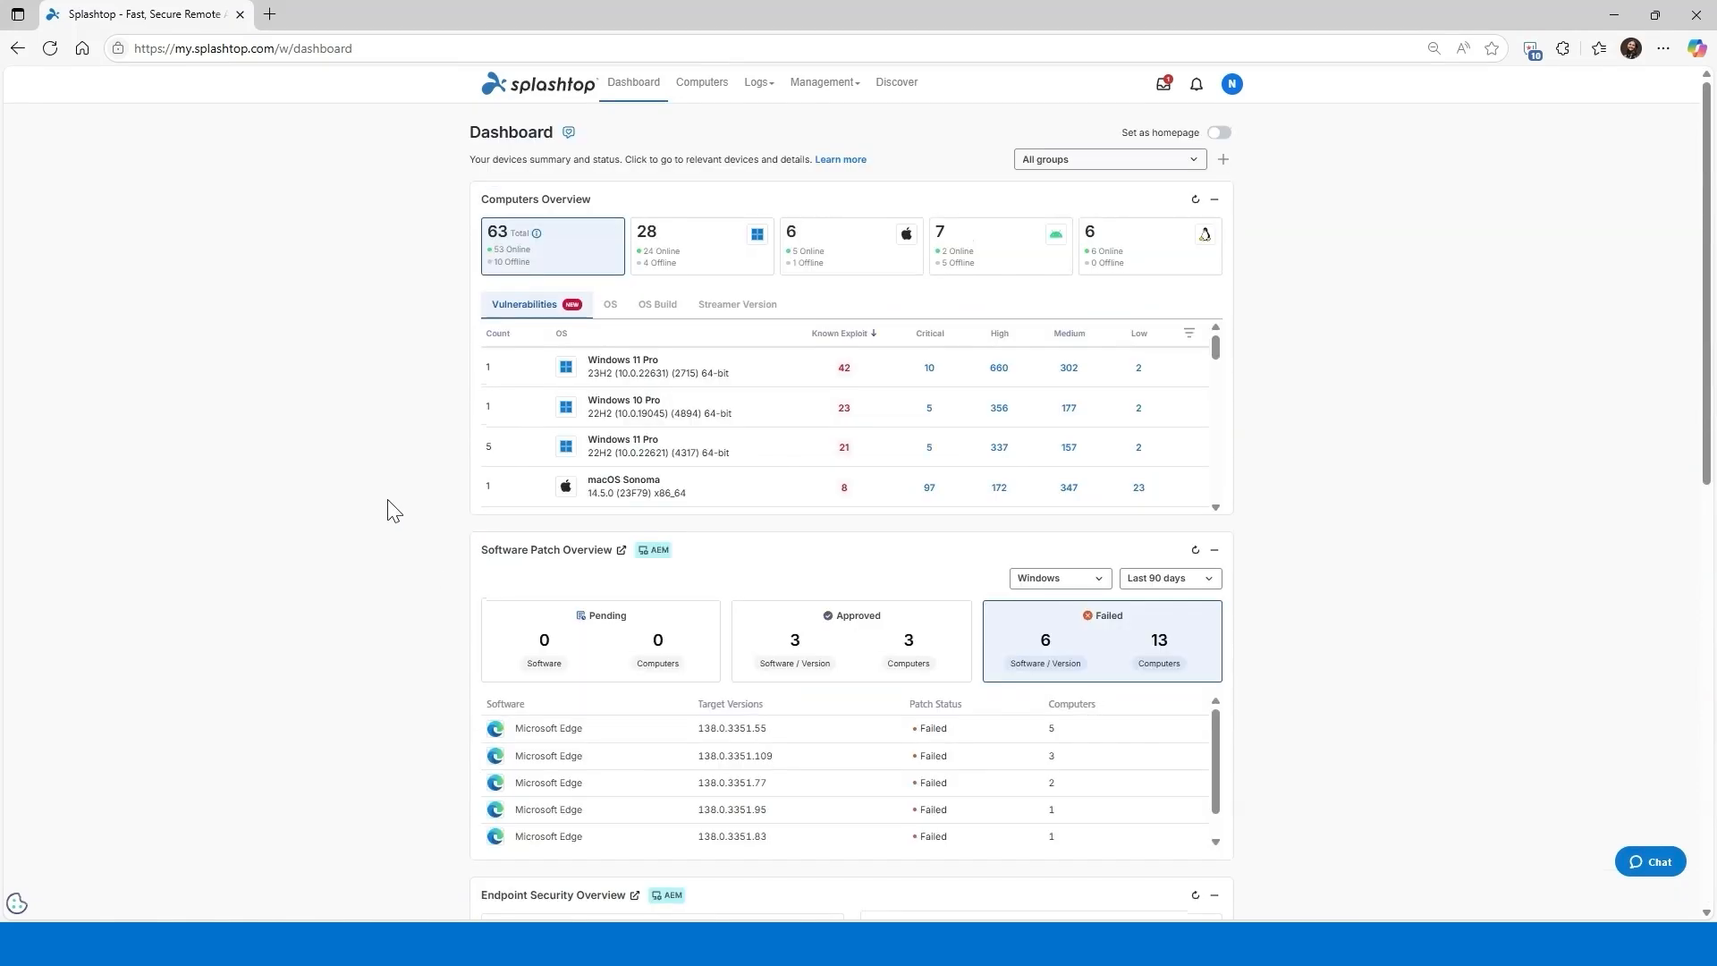
Step: Show the known exploits for Windows 11 Pro 22H2 (10.0.22621) (4317) and read the AI brief for CVE-2025-29824 through its solutions
click(844, 448)
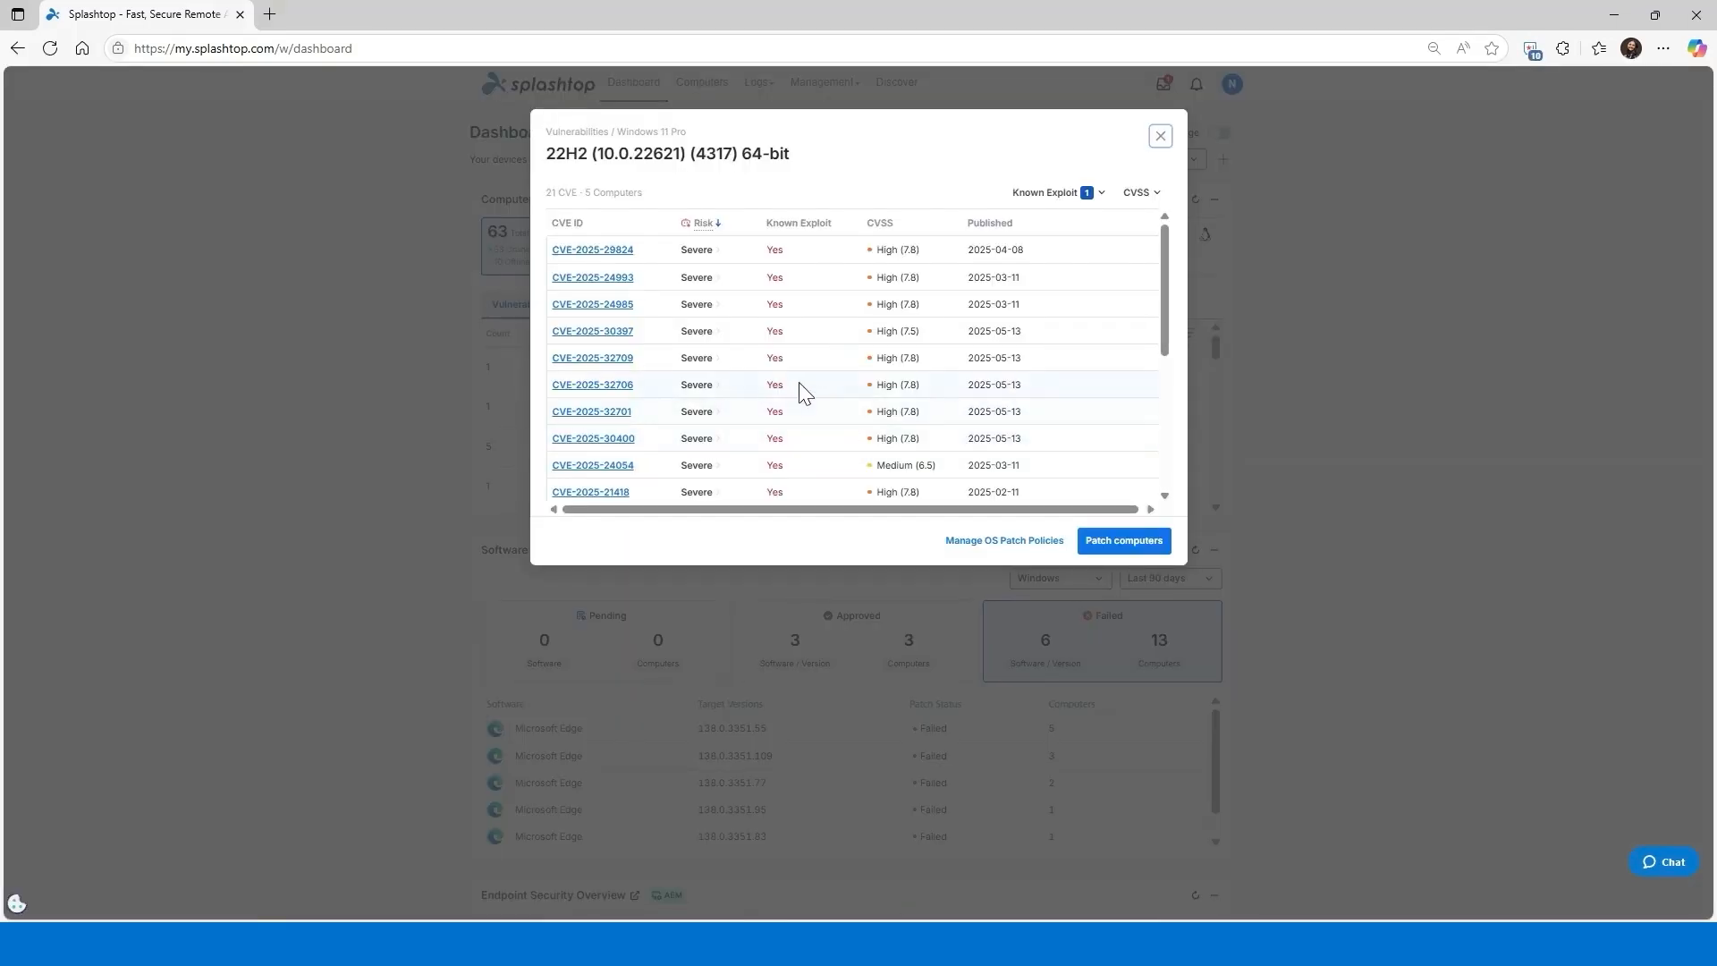
click(718, 253)
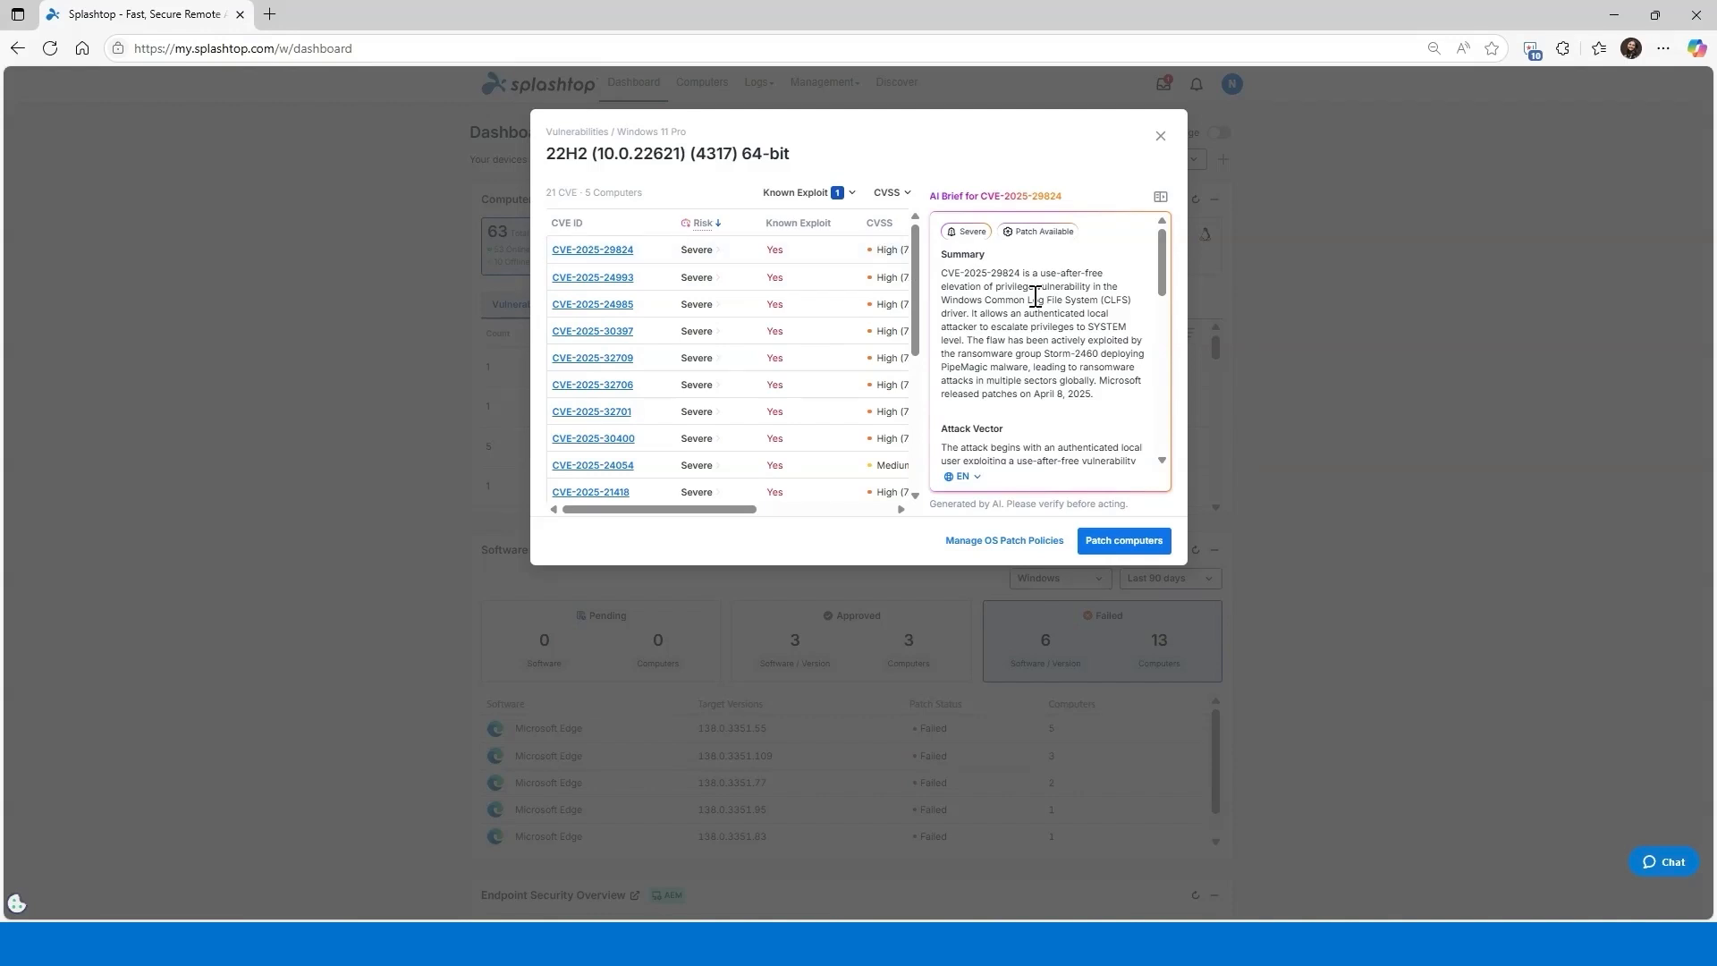
scroll(1033, 297, down, 6)
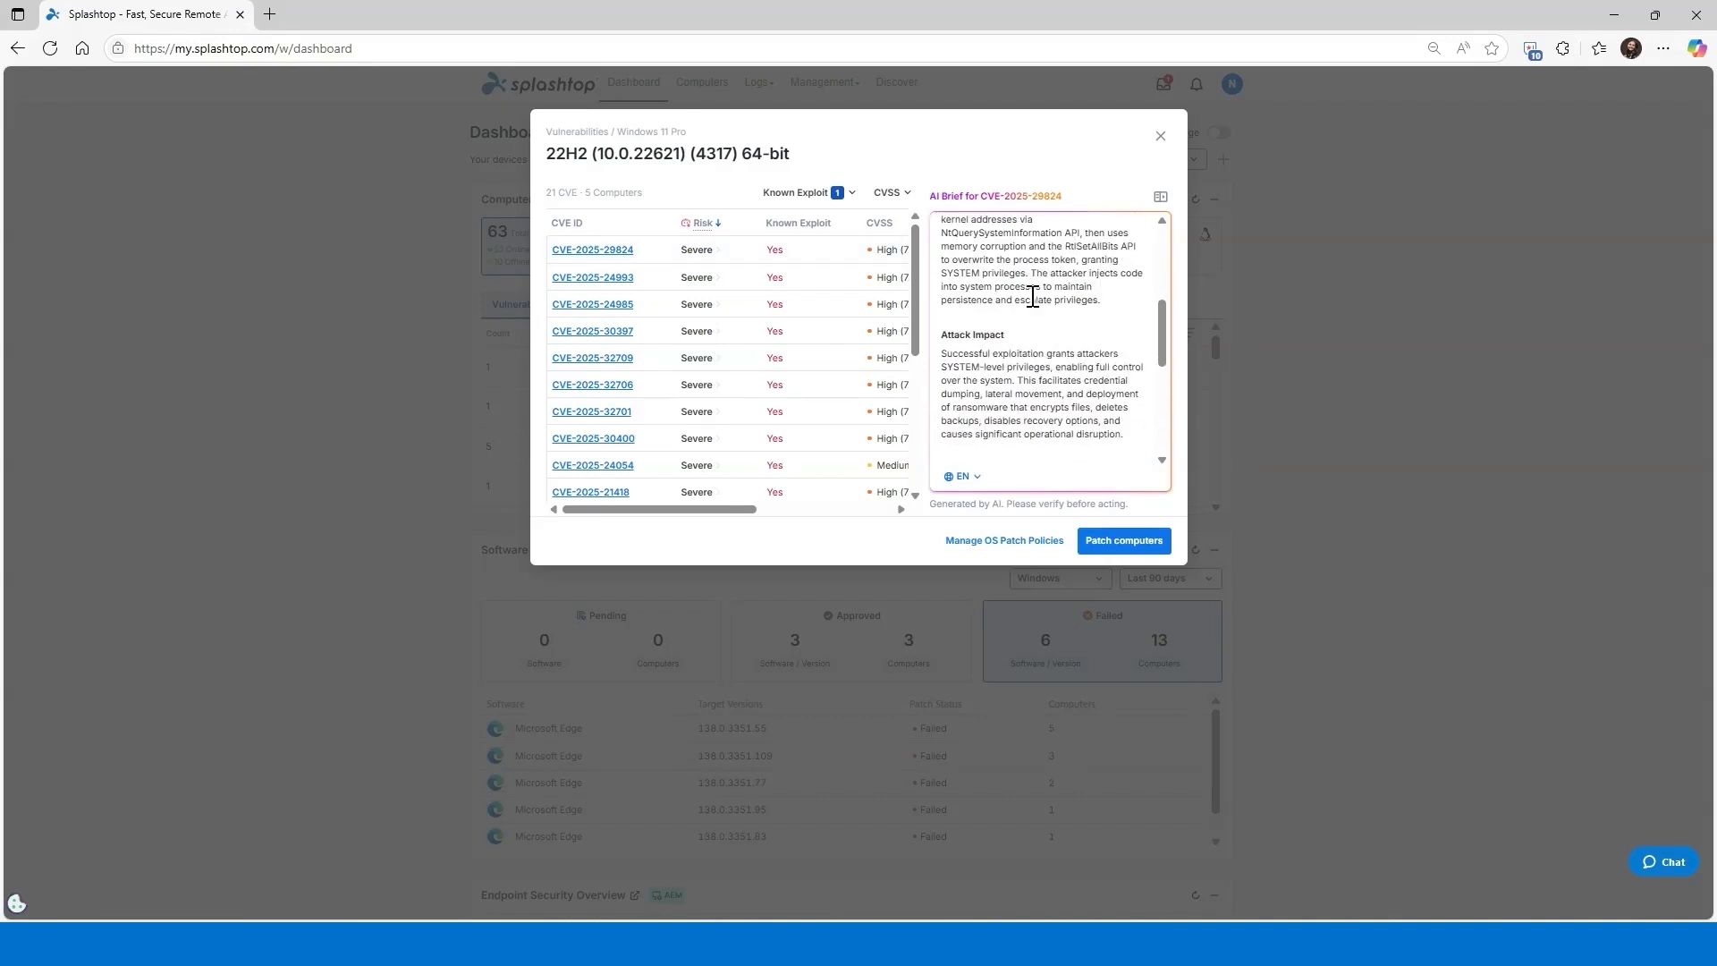
scroll(1033, 297, down, 3)
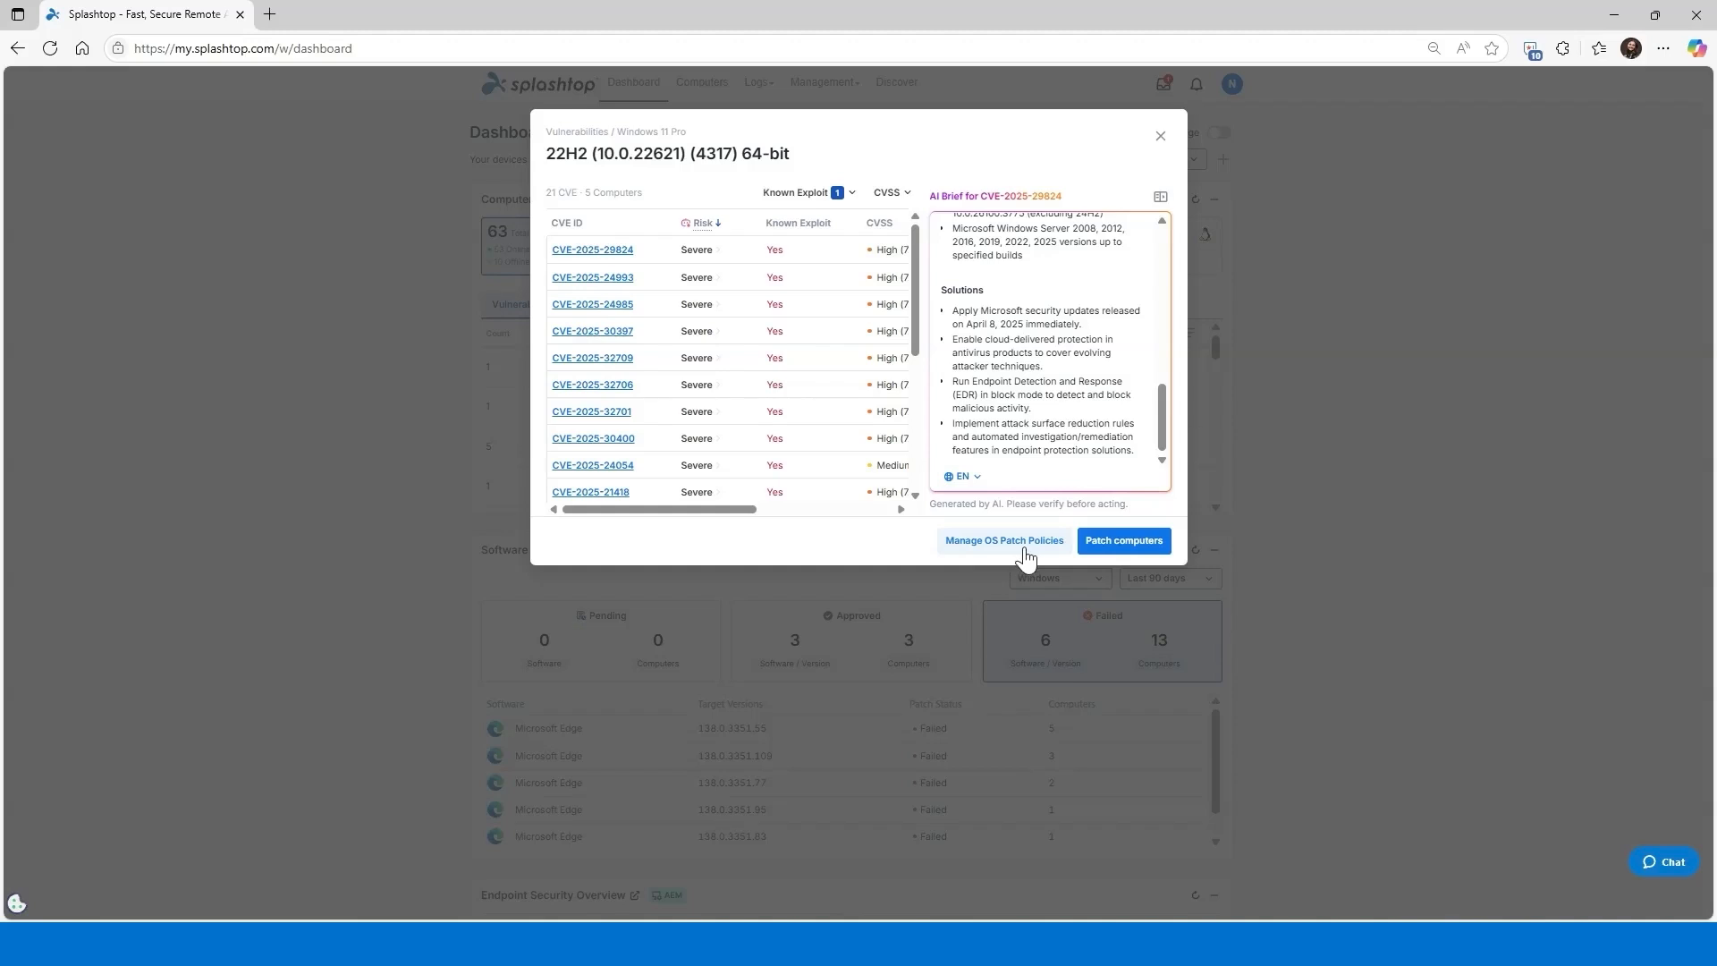
Step: Go to patching the affected Windows 11 Pro 22H2 computers and look at the actions available for the selected computers
click(1114, 551)
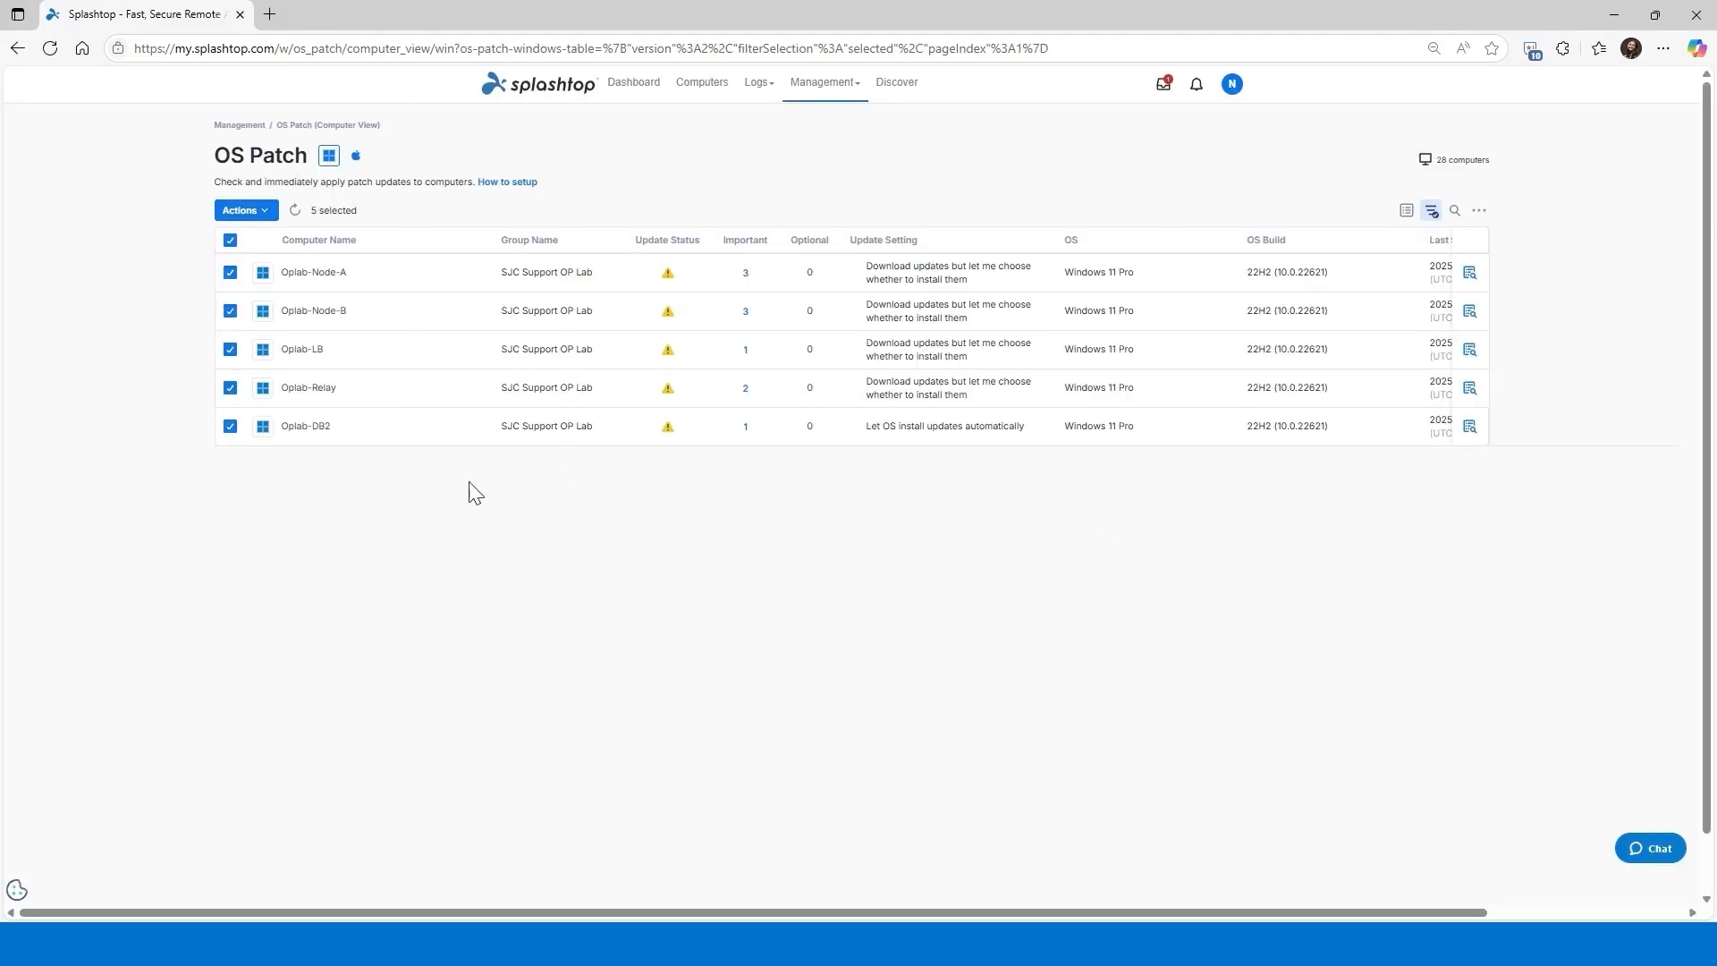
click(244, 215)
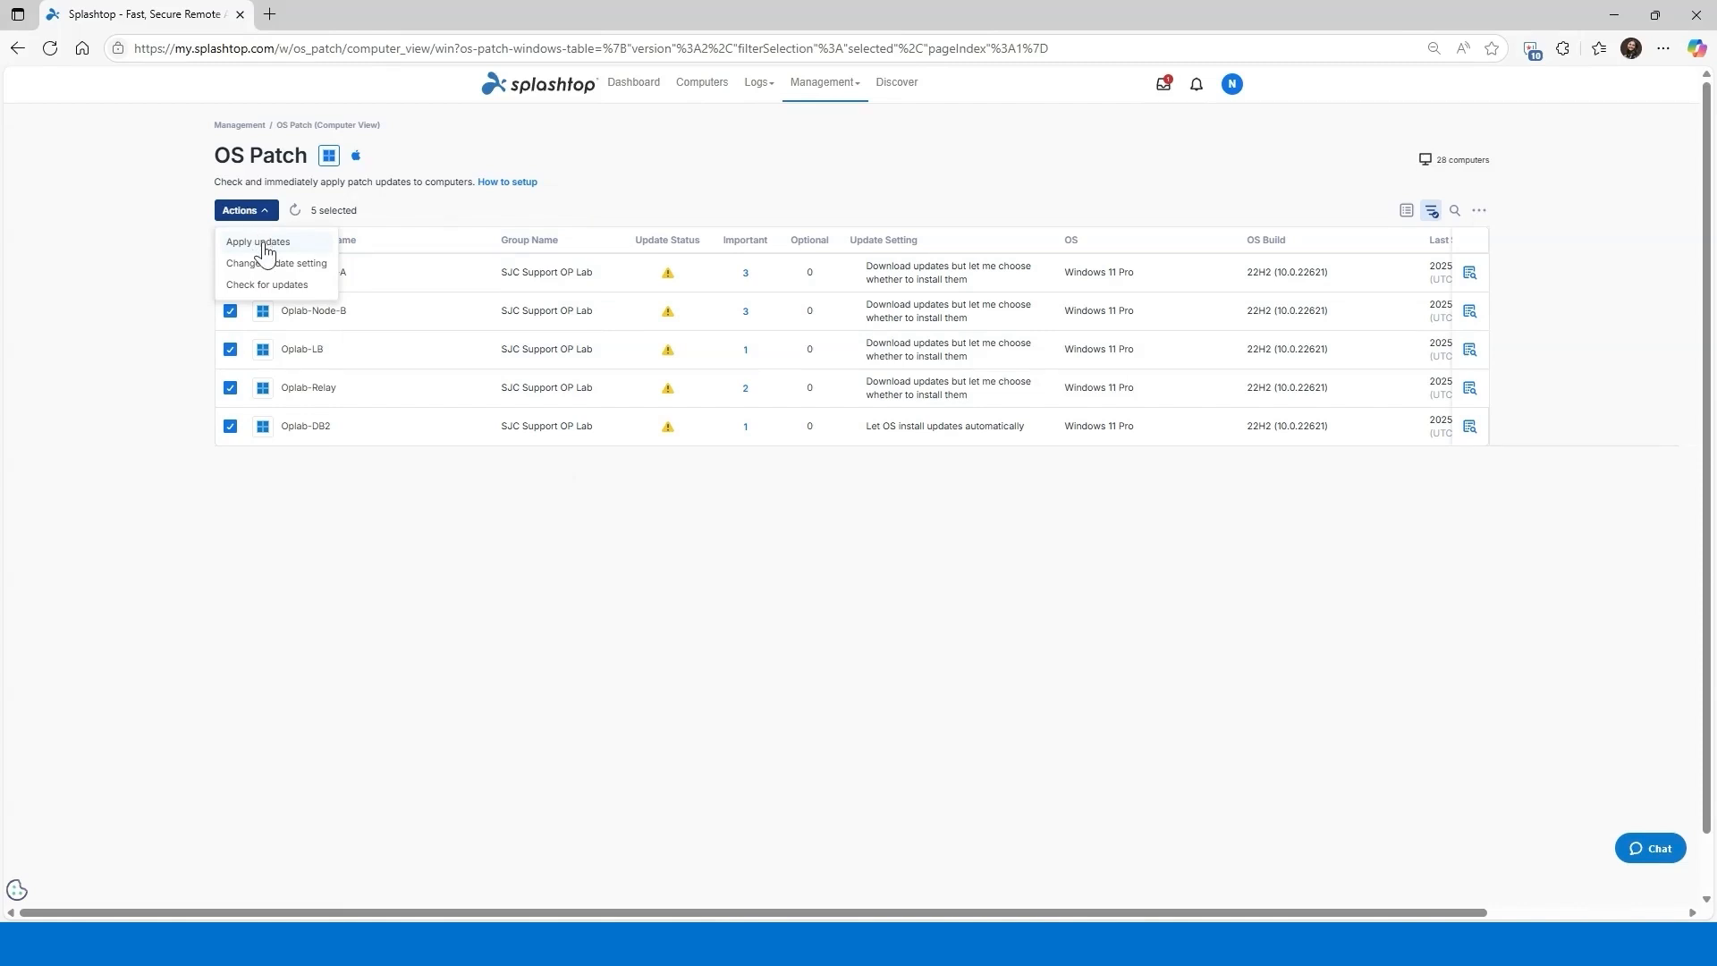
click(404, 560)
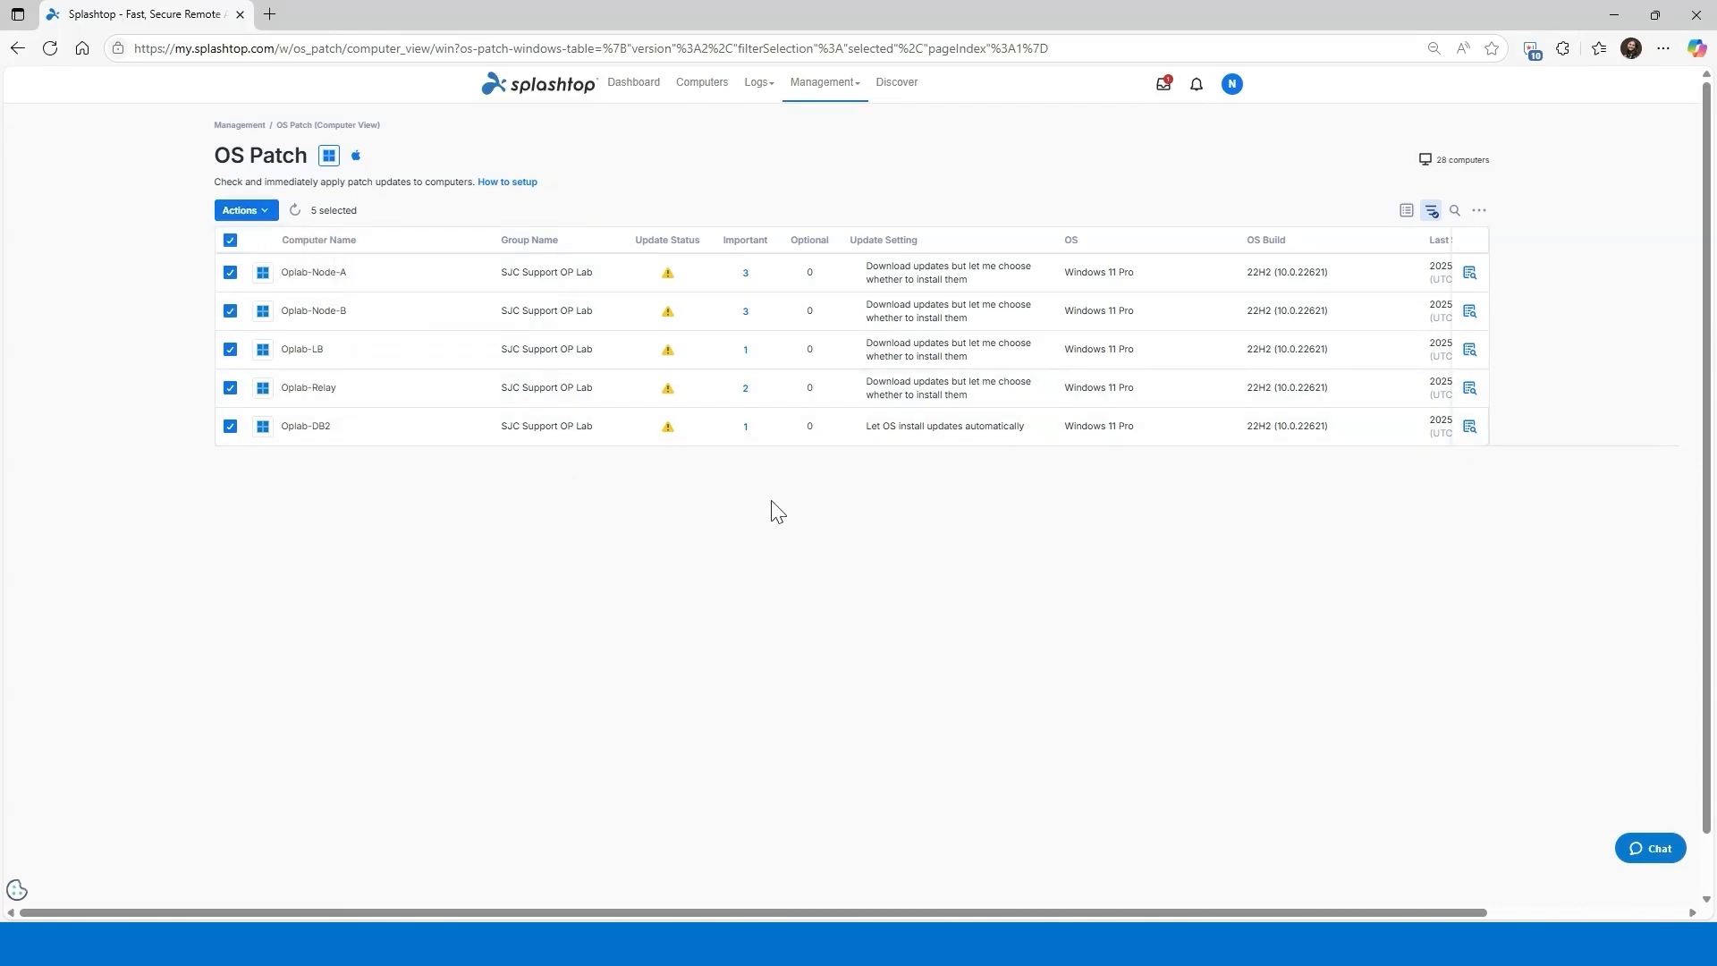
Step: Go to Endpoint Policies and open the Windows policy SJC Servers Update for editing
click(850, 97)
click(804, 558)
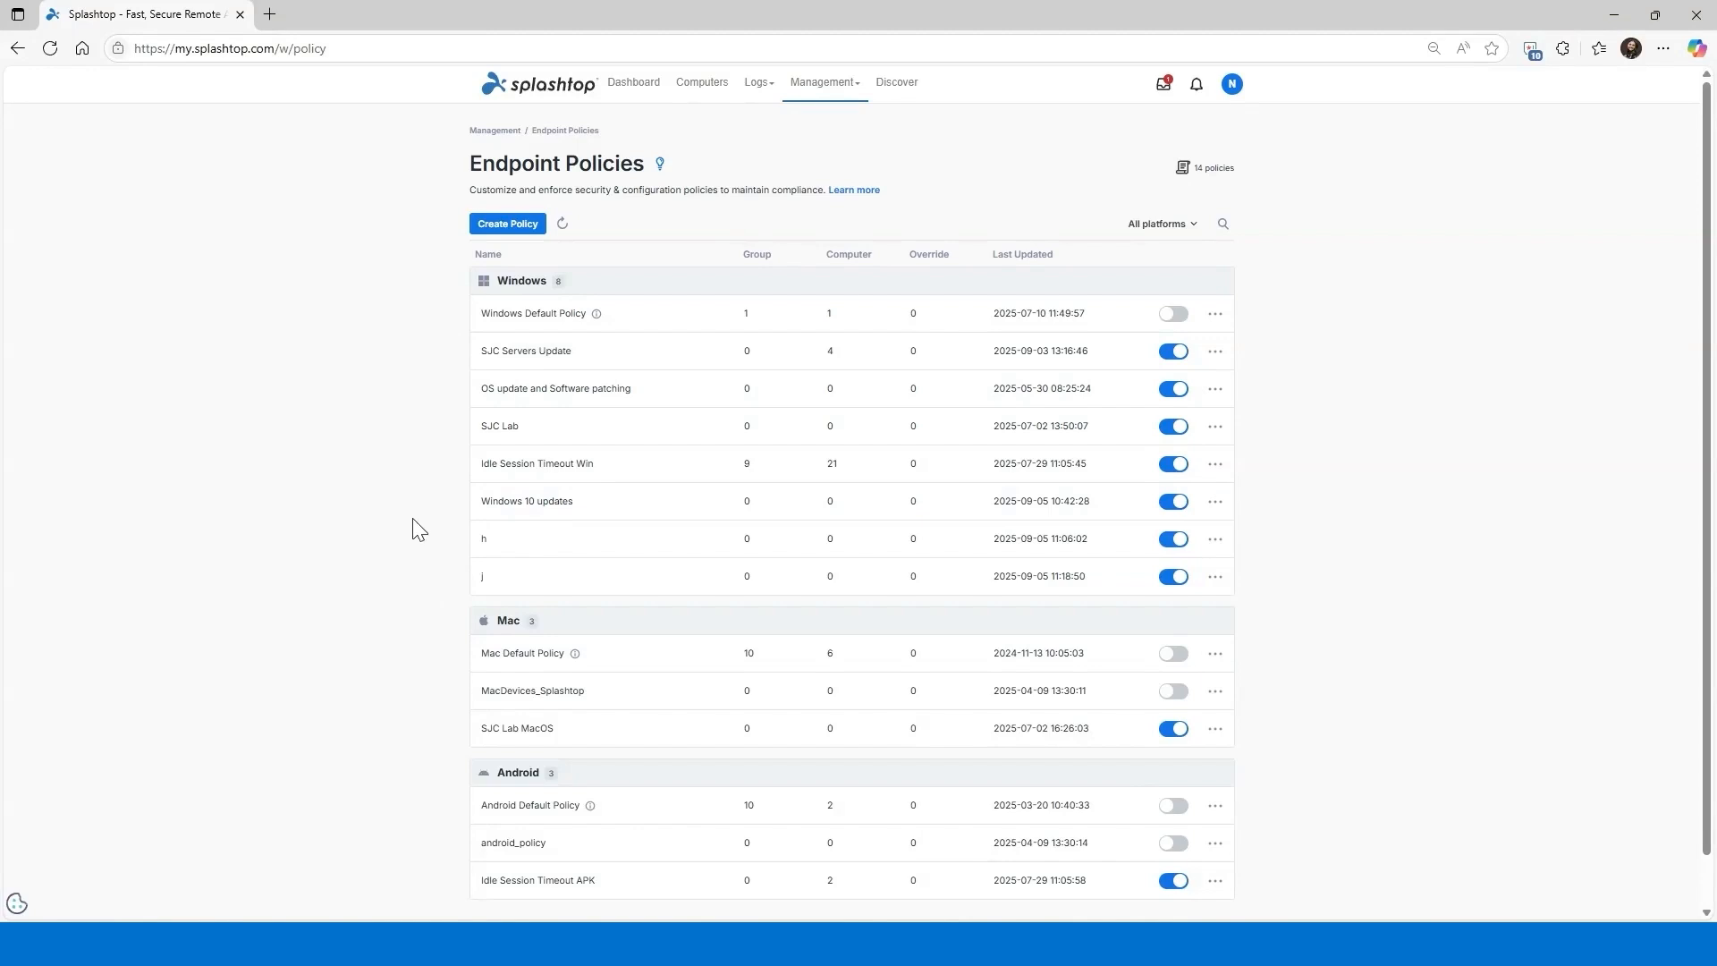
click(1219, 355)
click(1236, 388)
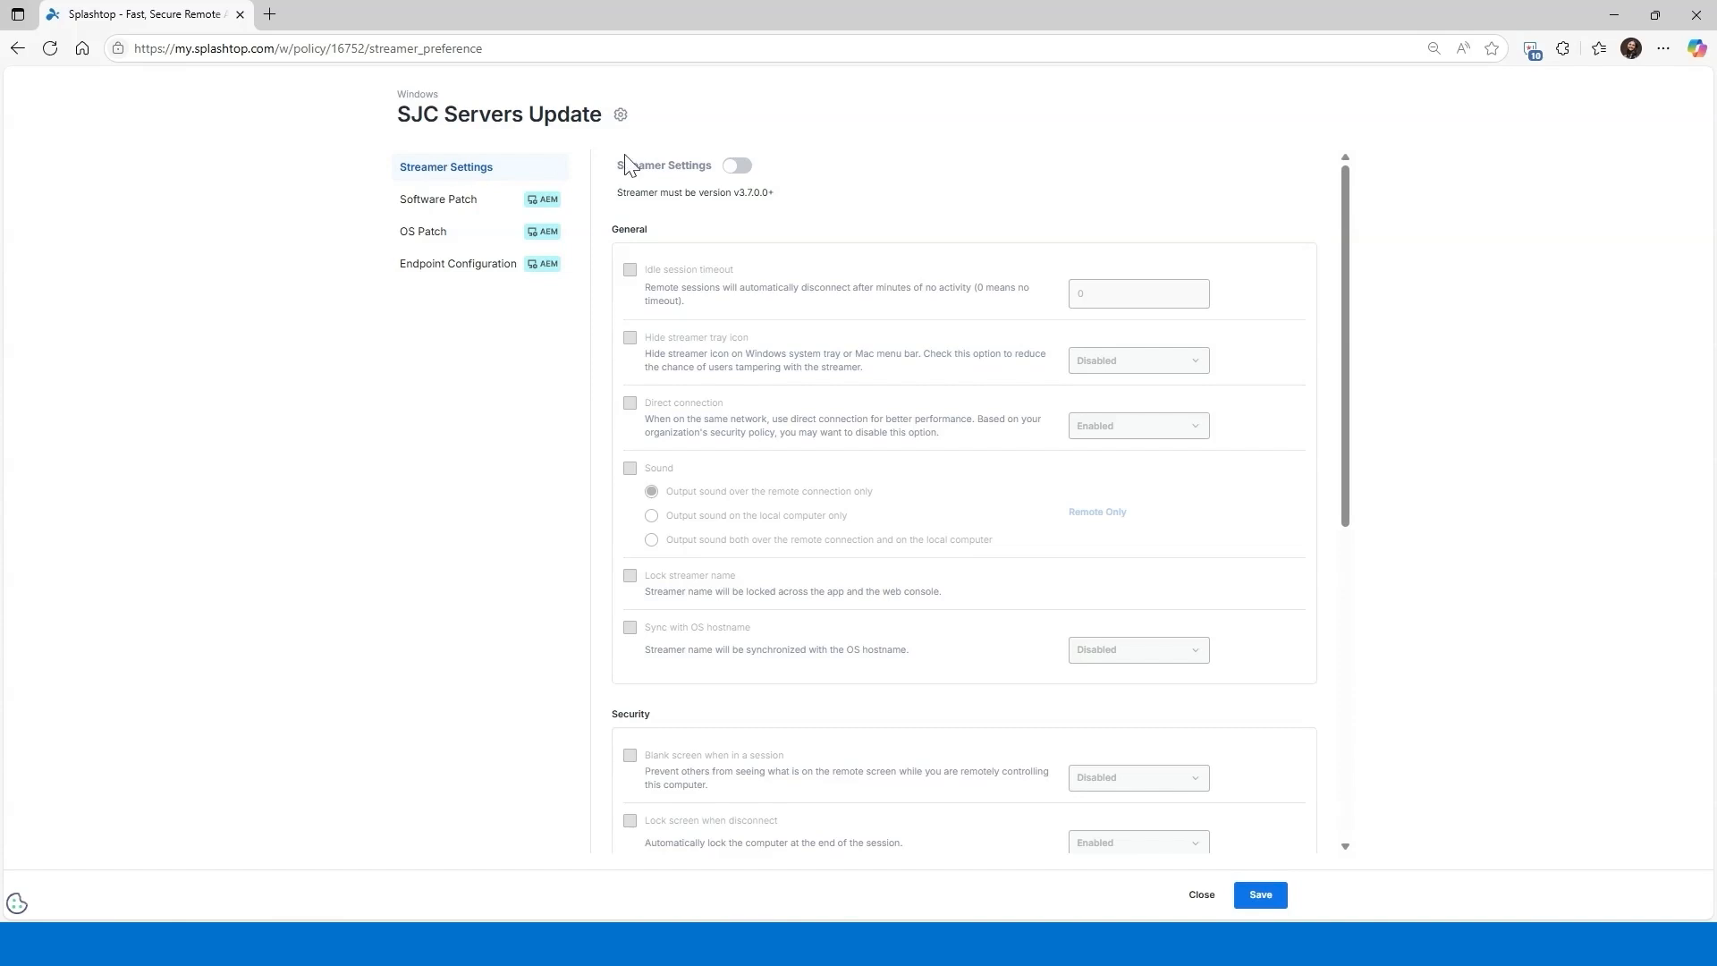
Step: Enable Streamer Settings in the policy and review its general, security, capability control and bandwidth options
click(741, 169)
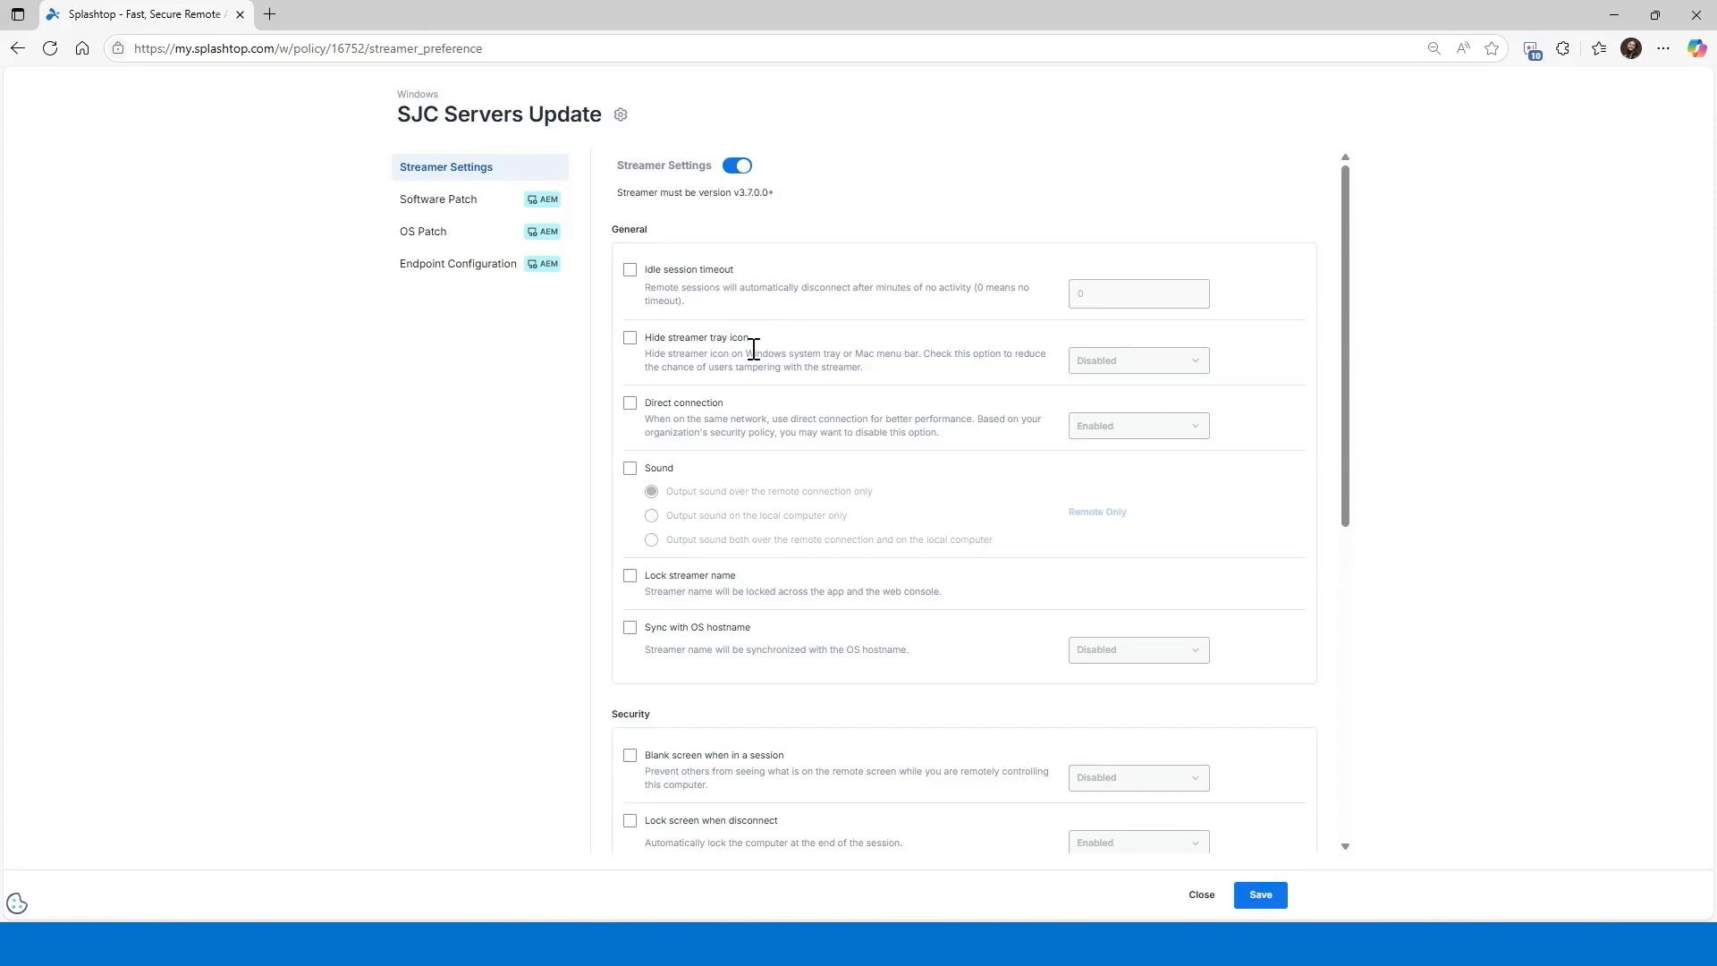
scroll(751, 380, down, 1)
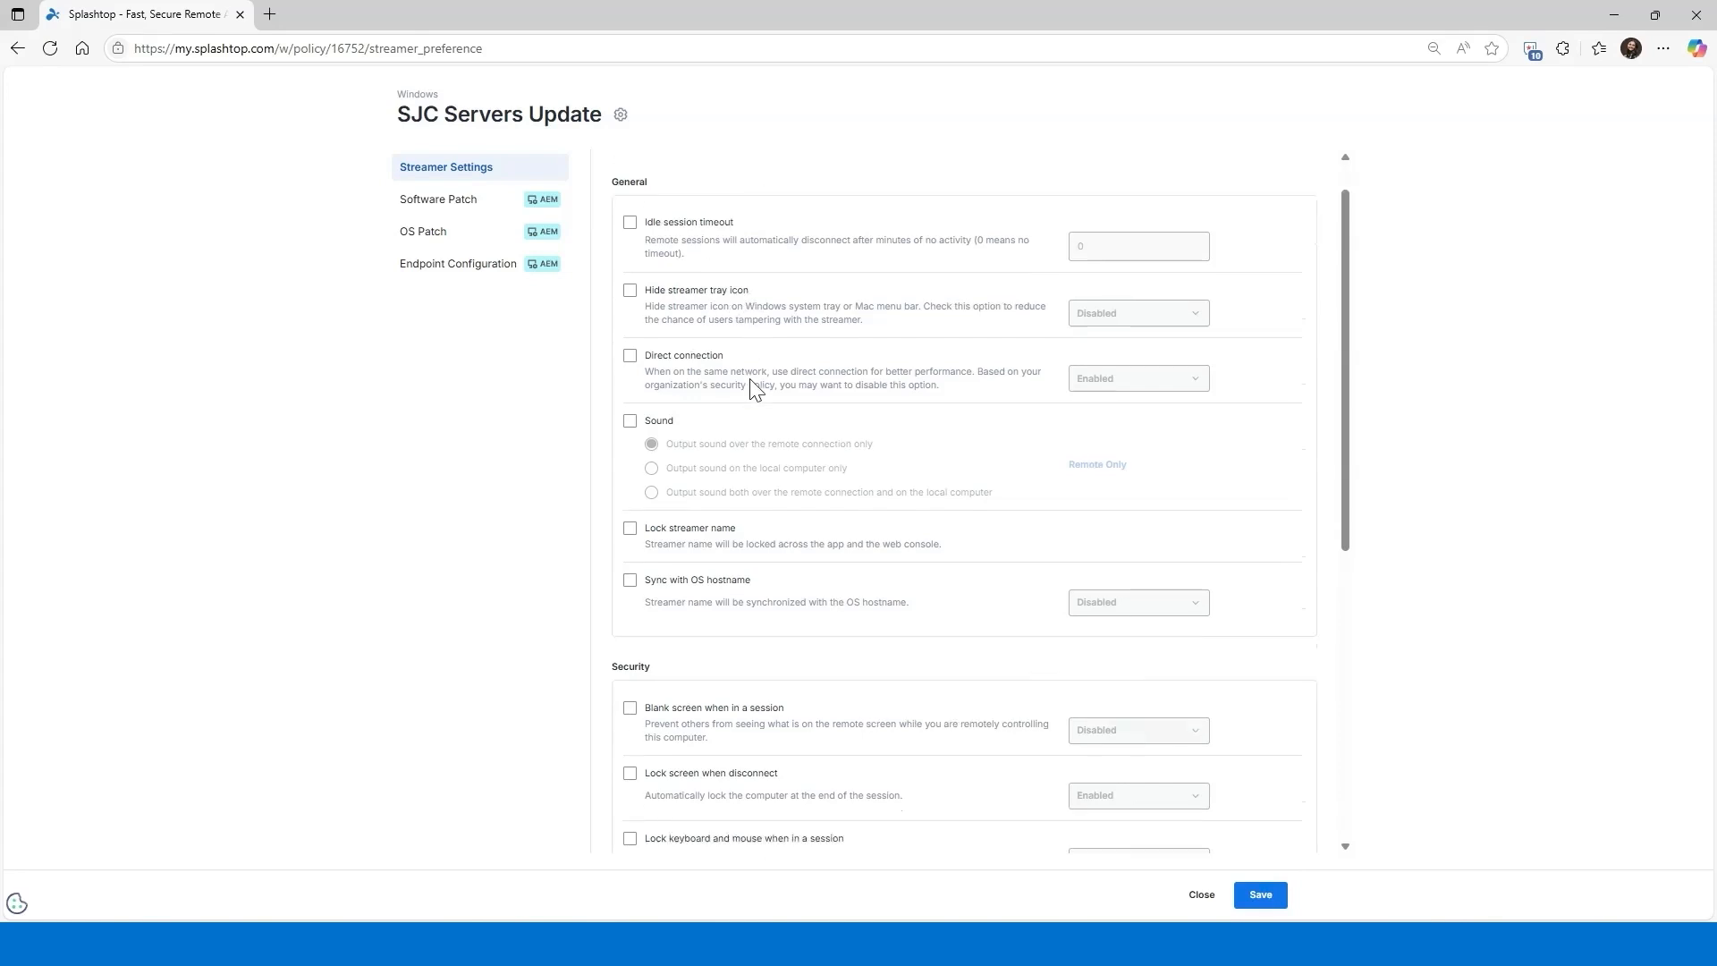
scroll(749, 393, down, 3)
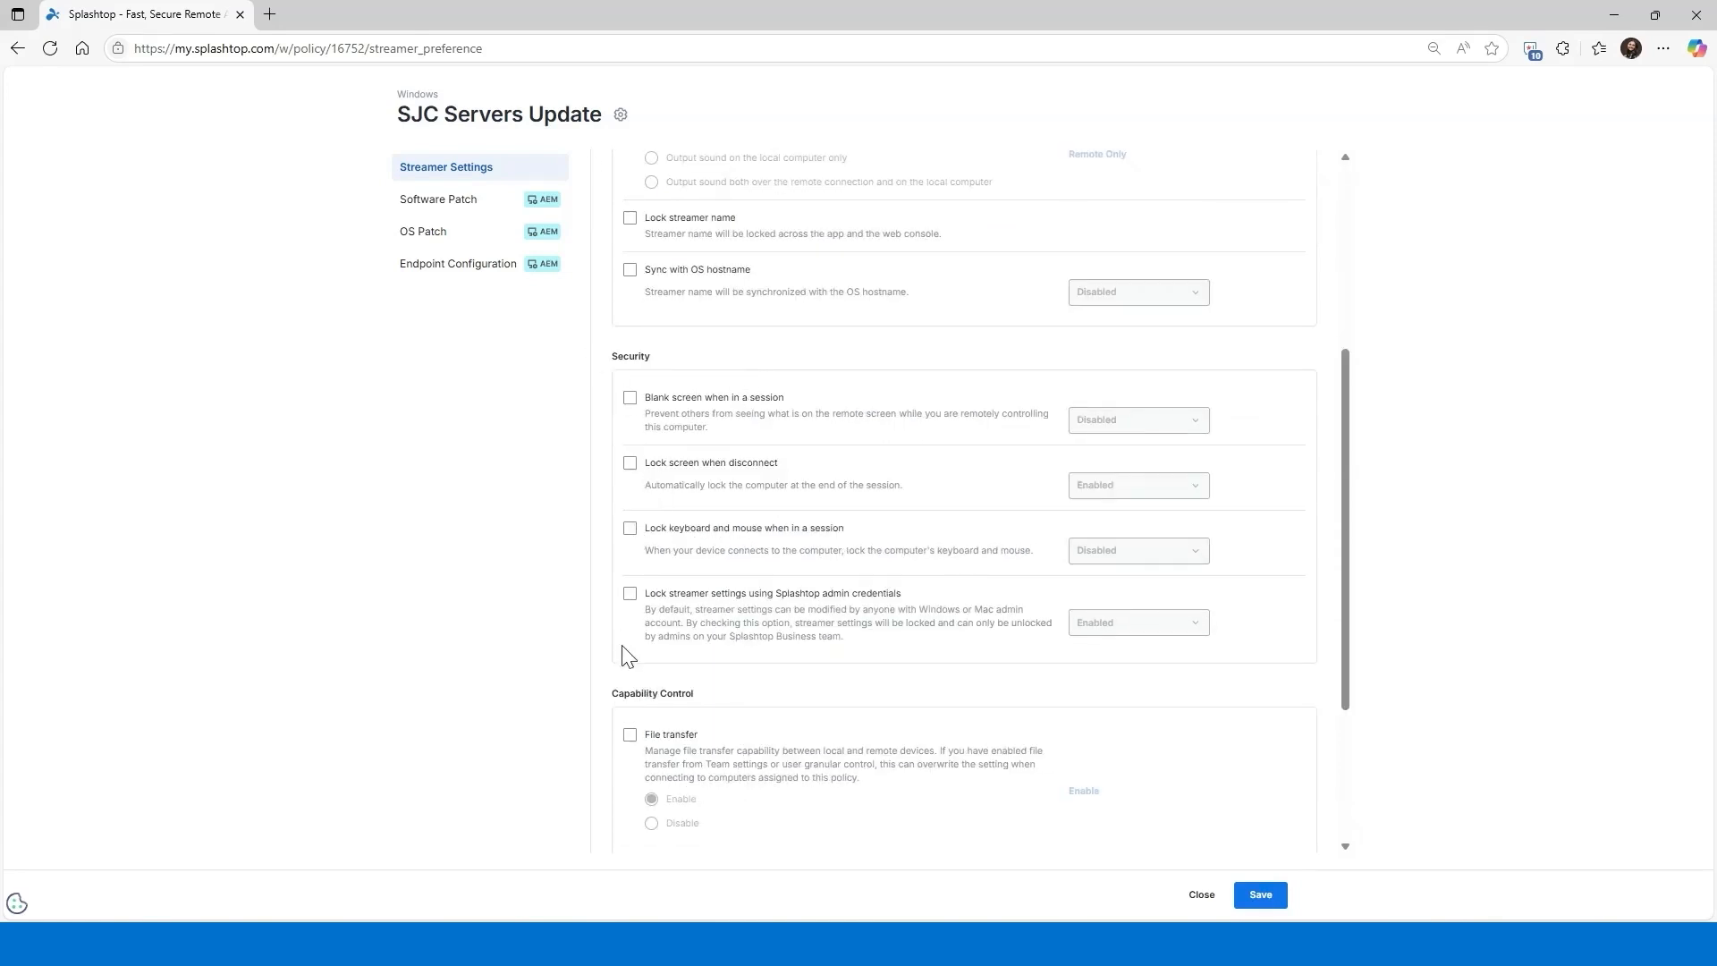
scroll(637, 658, down, 2)
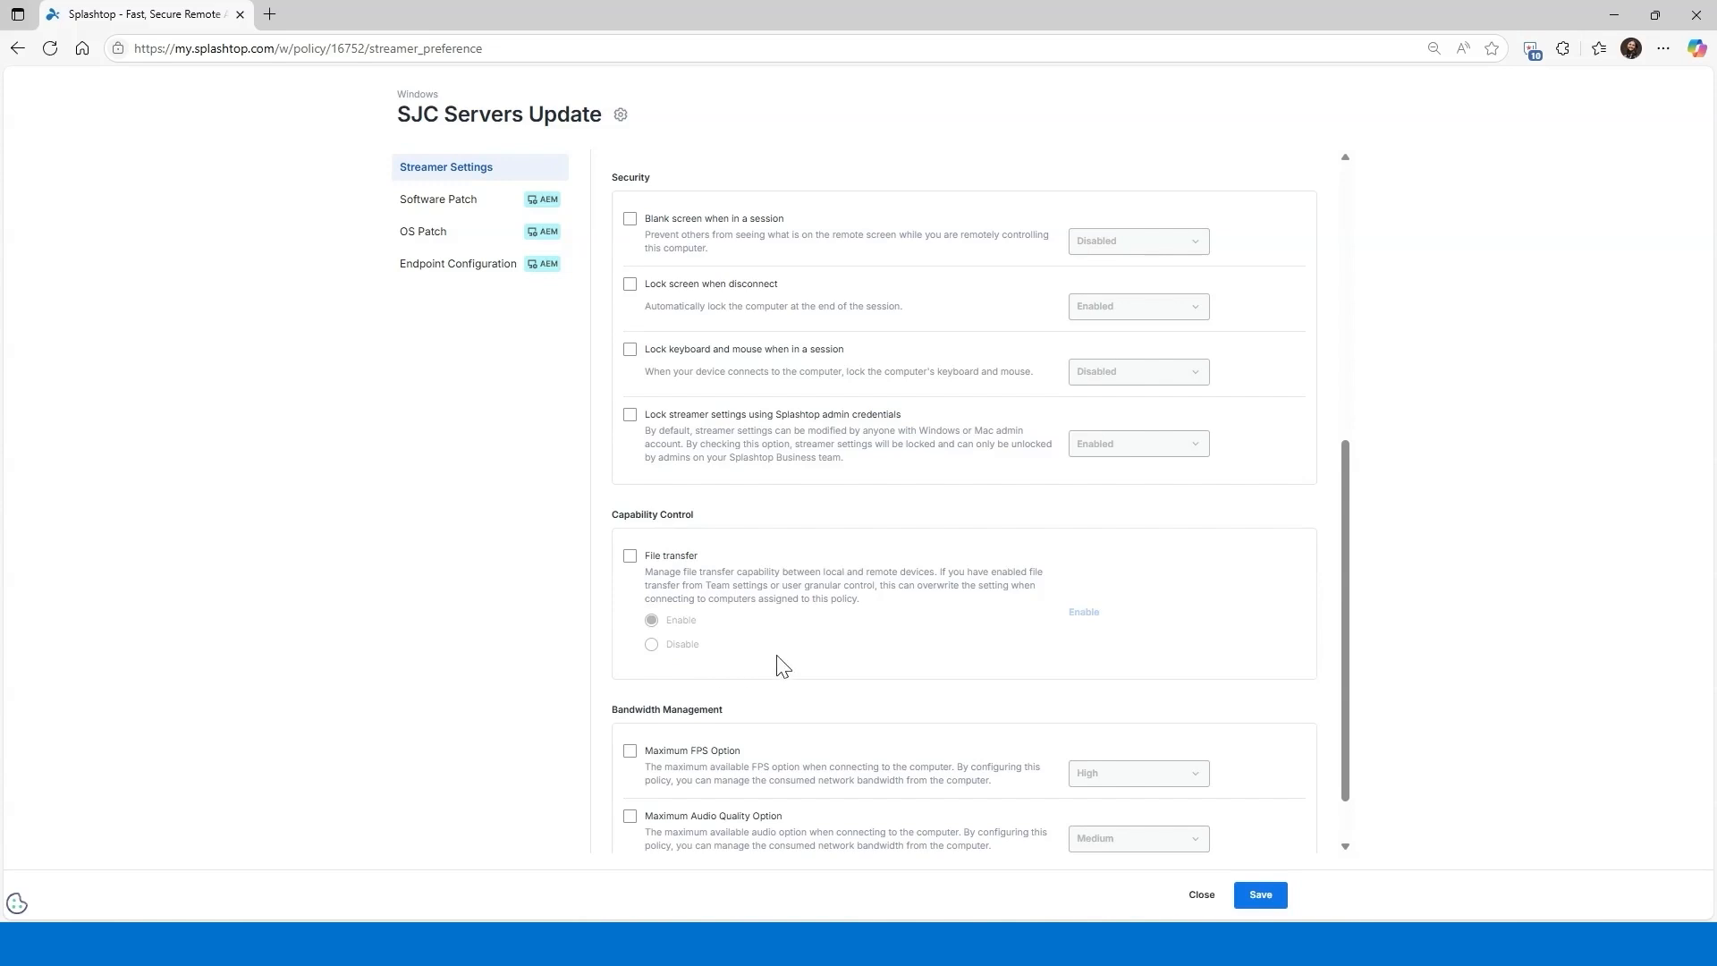
scroll(778, 660, down, 1)
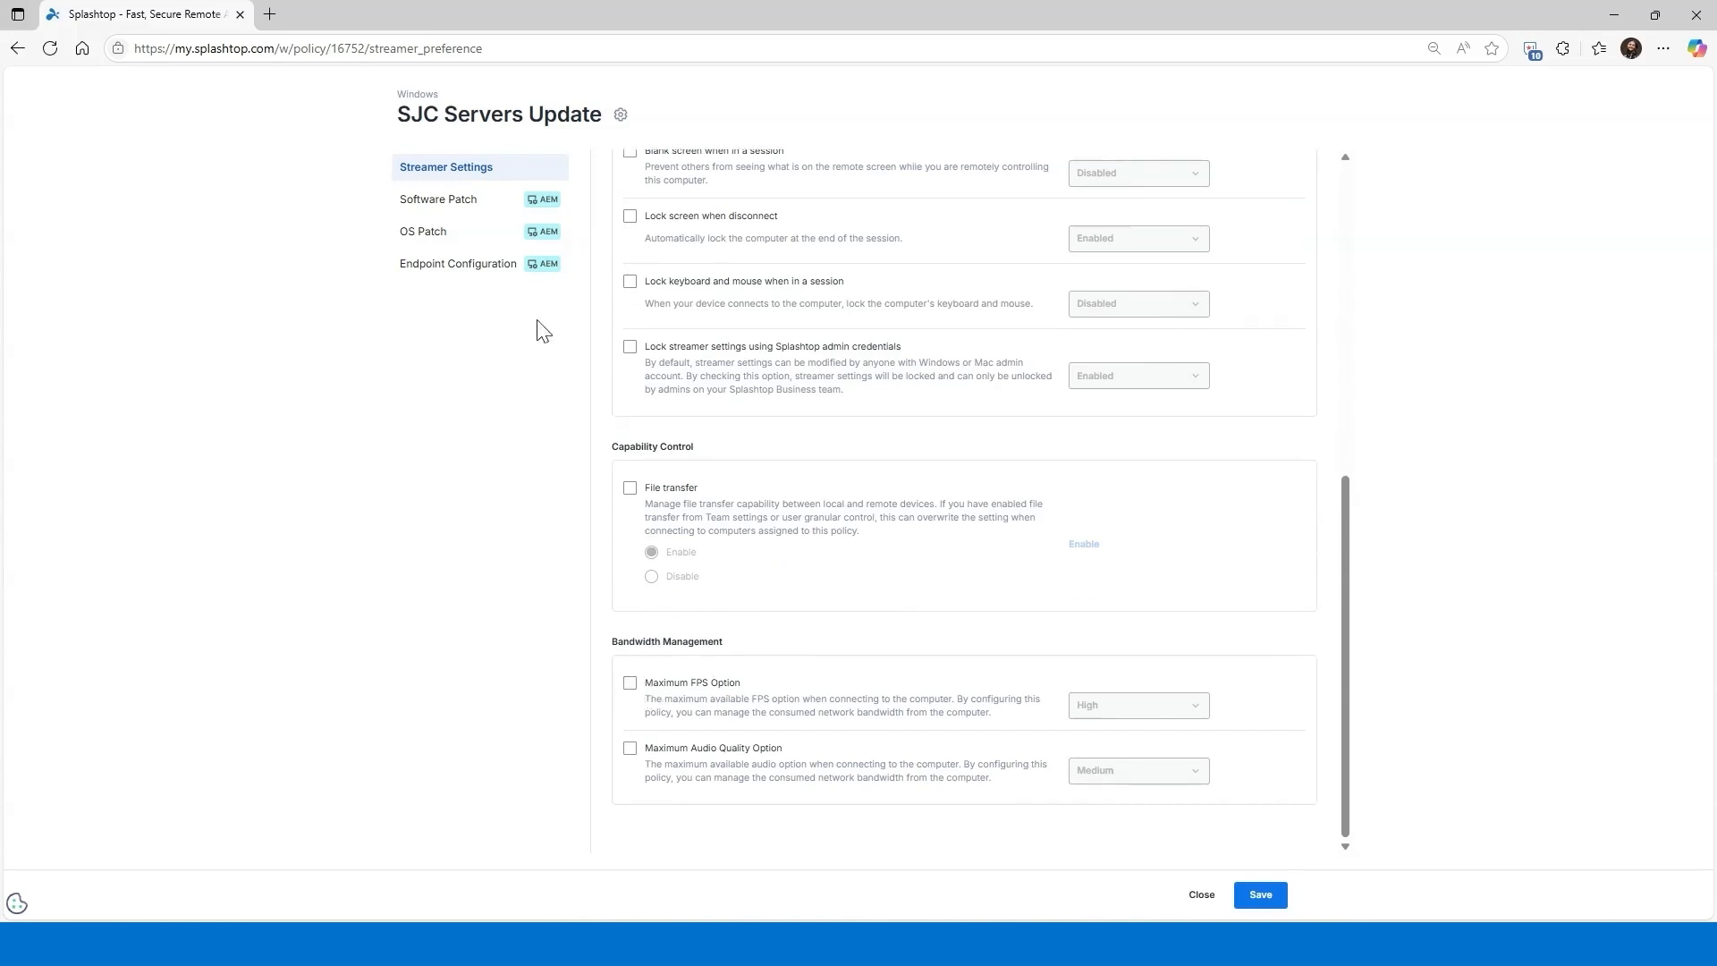
Step: In the policy's Software Patch software list, set 7-Zip's Install if Not Present to Yes and check its pre-approved version options
click(481, 205)
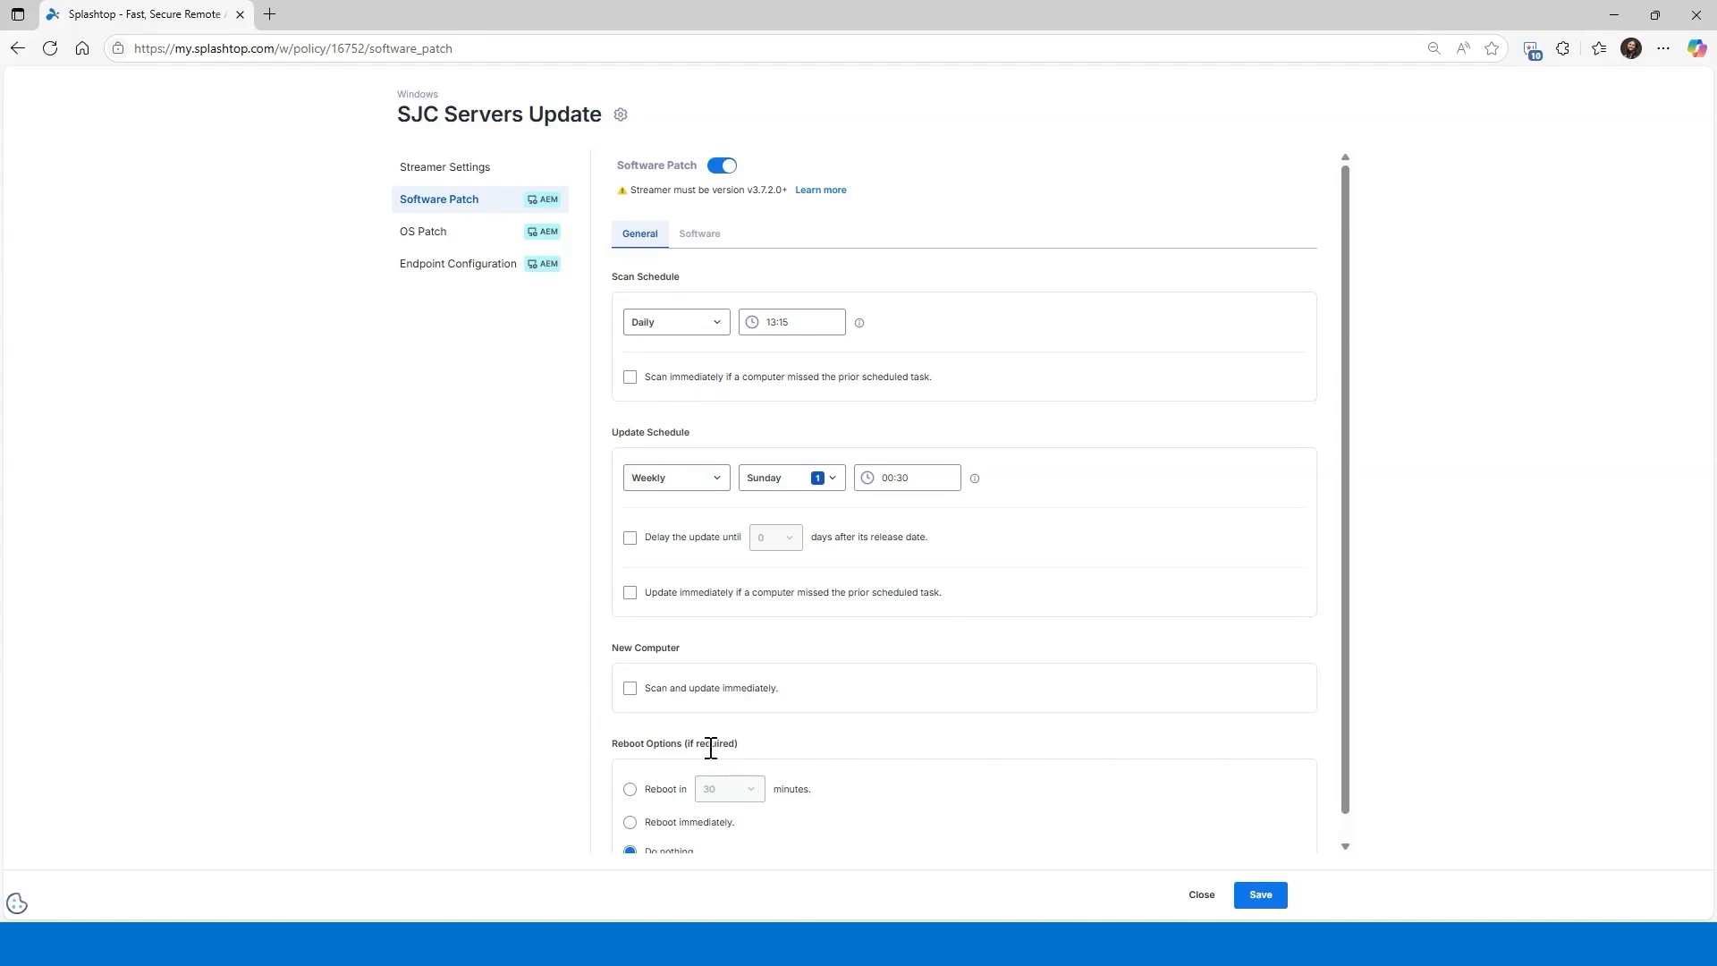
click(702, 238)
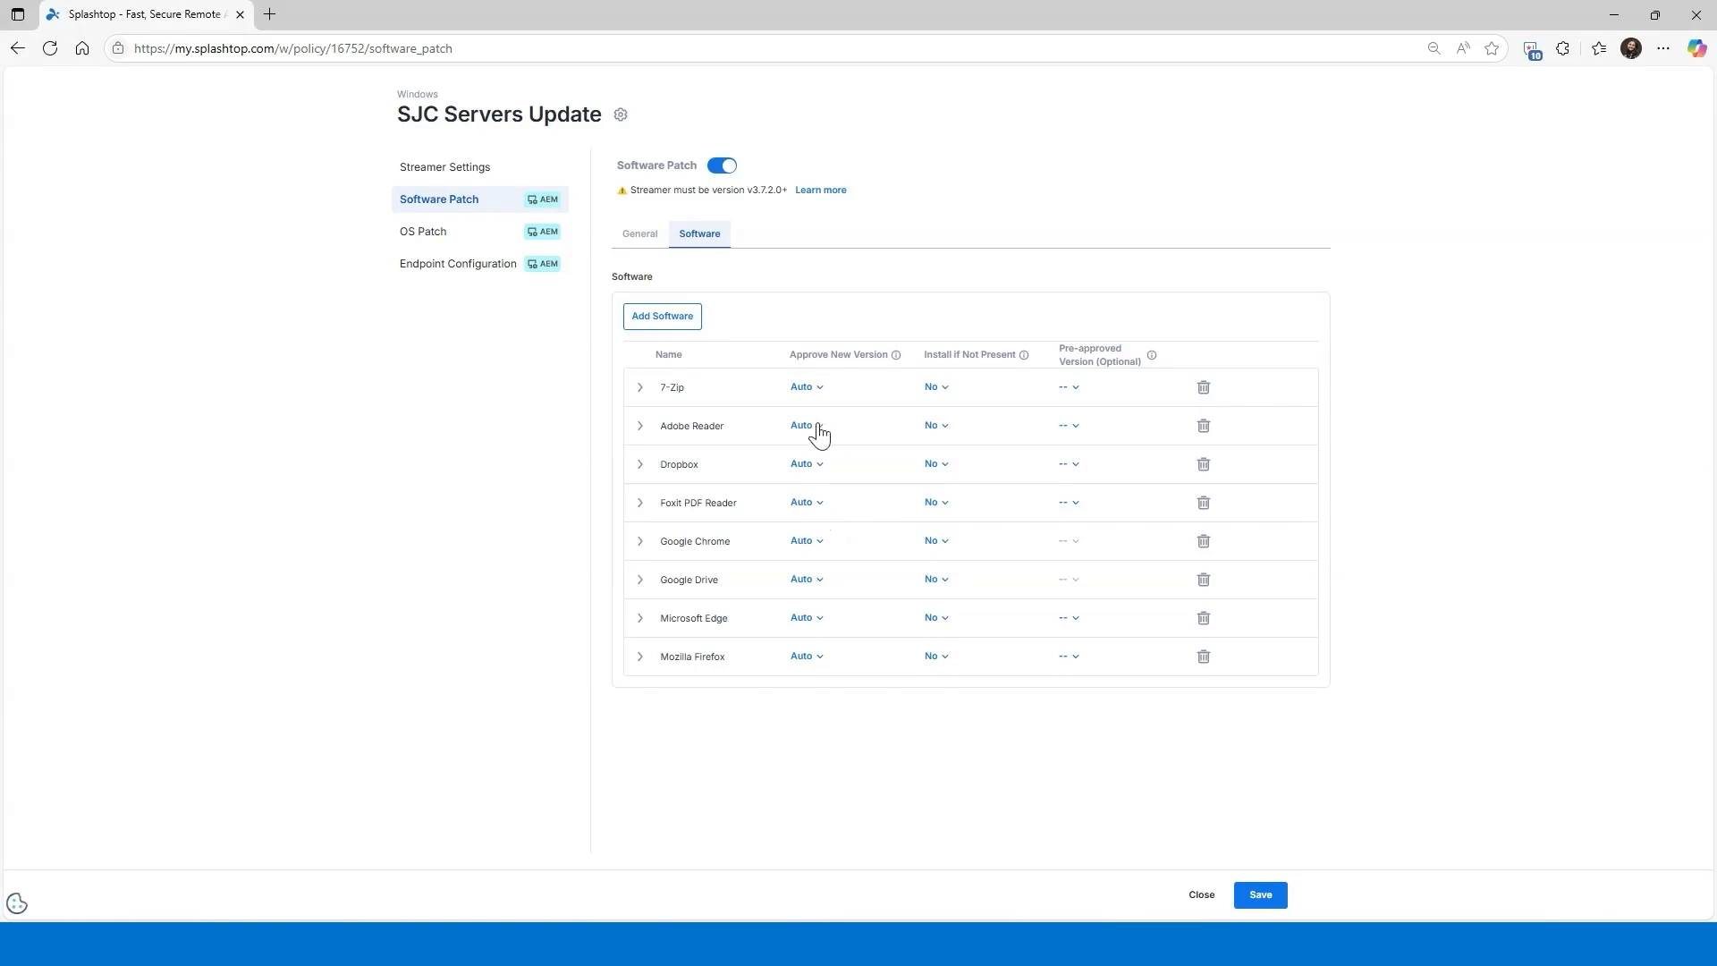
click(817, 389)
click(945, 421)
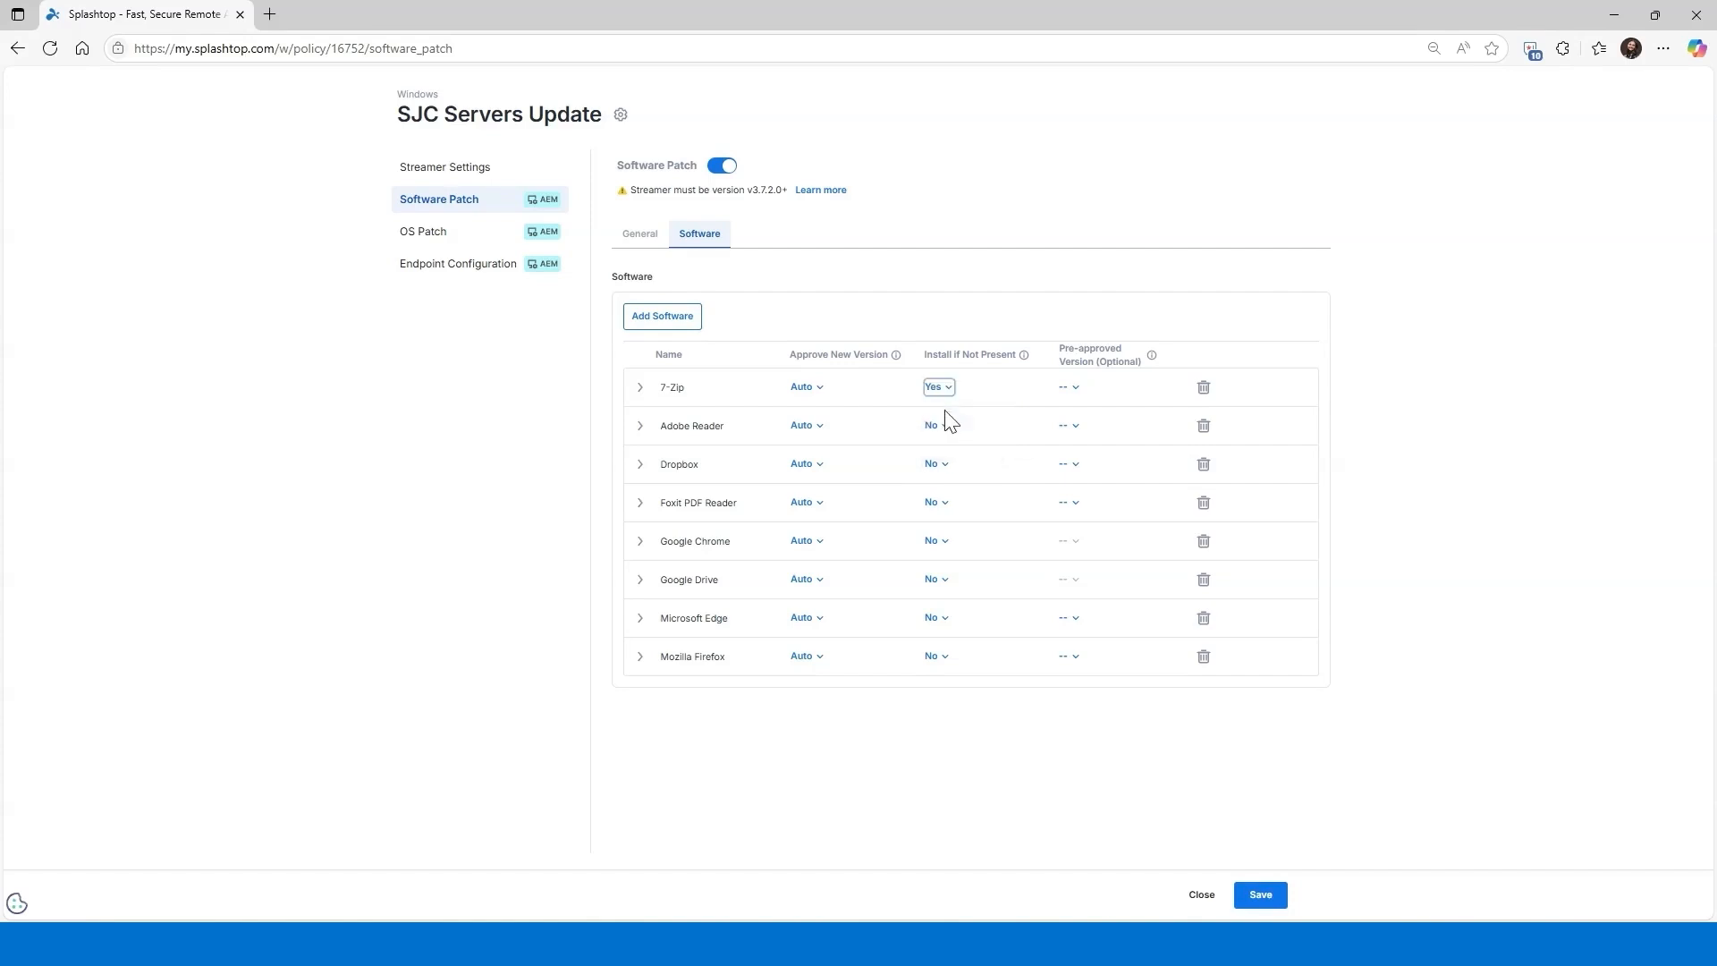
click(1073, 387)
click(1082, 417)
Step: In the policy's OS Patch approvals, set important Security Updates and Critical Updates to Approve, and view the explanation of Feature Updates
click(450, 239)
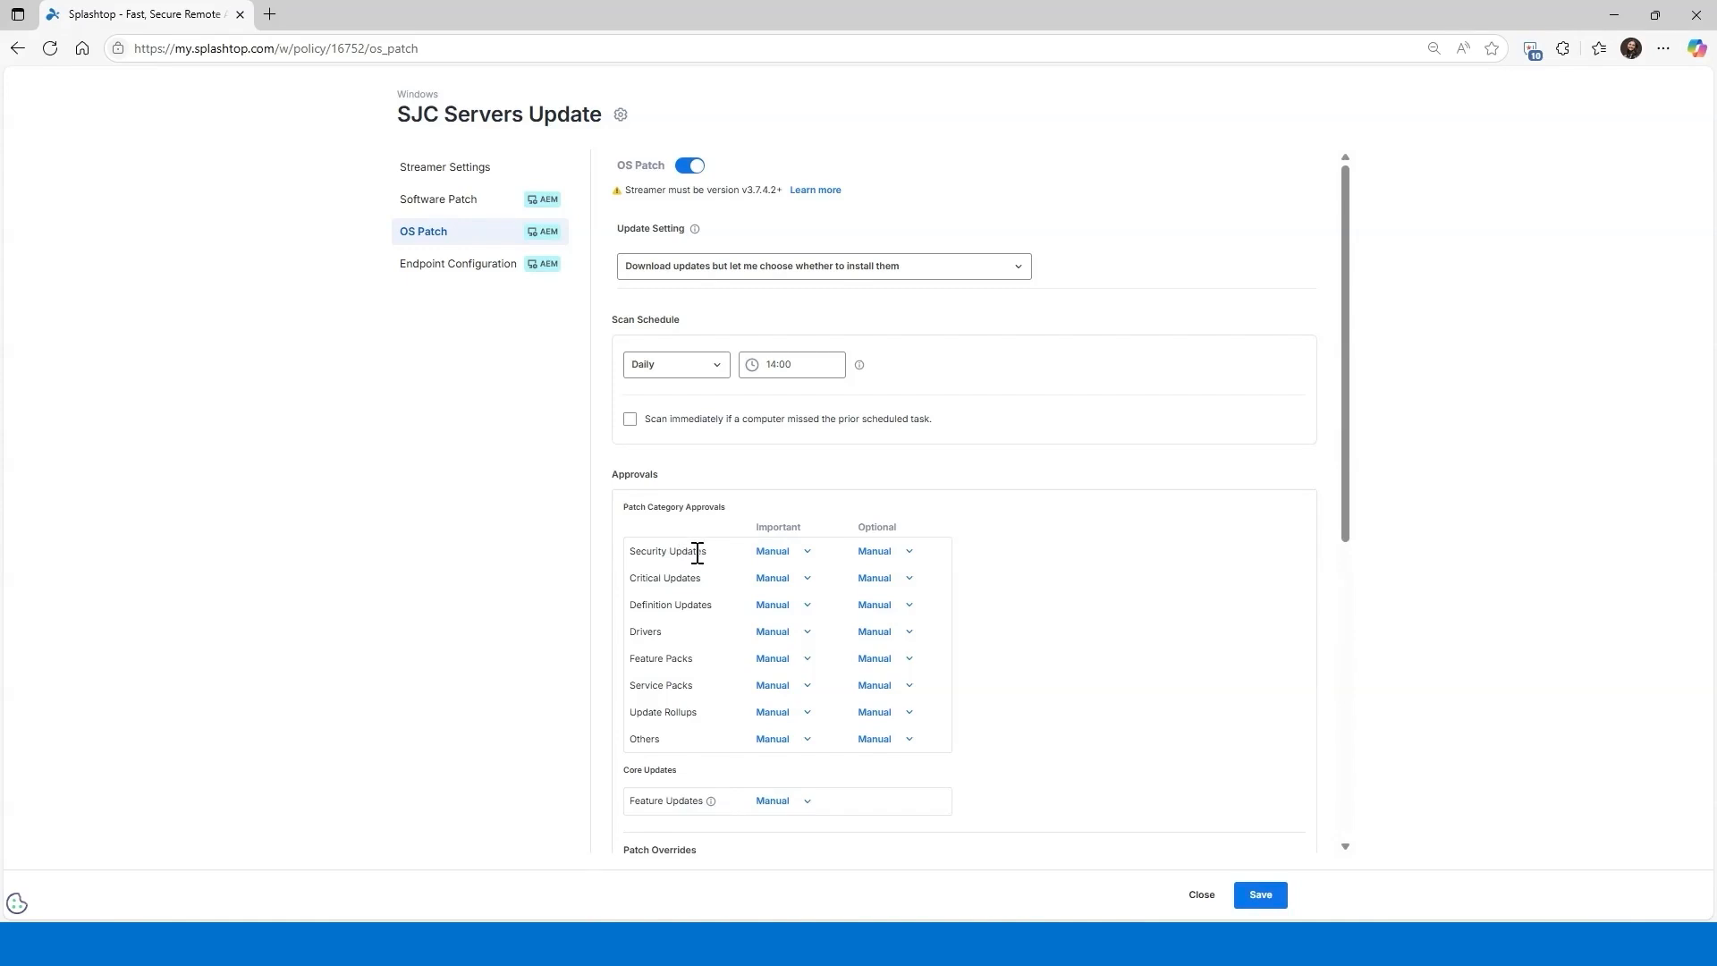
click(776, 554)
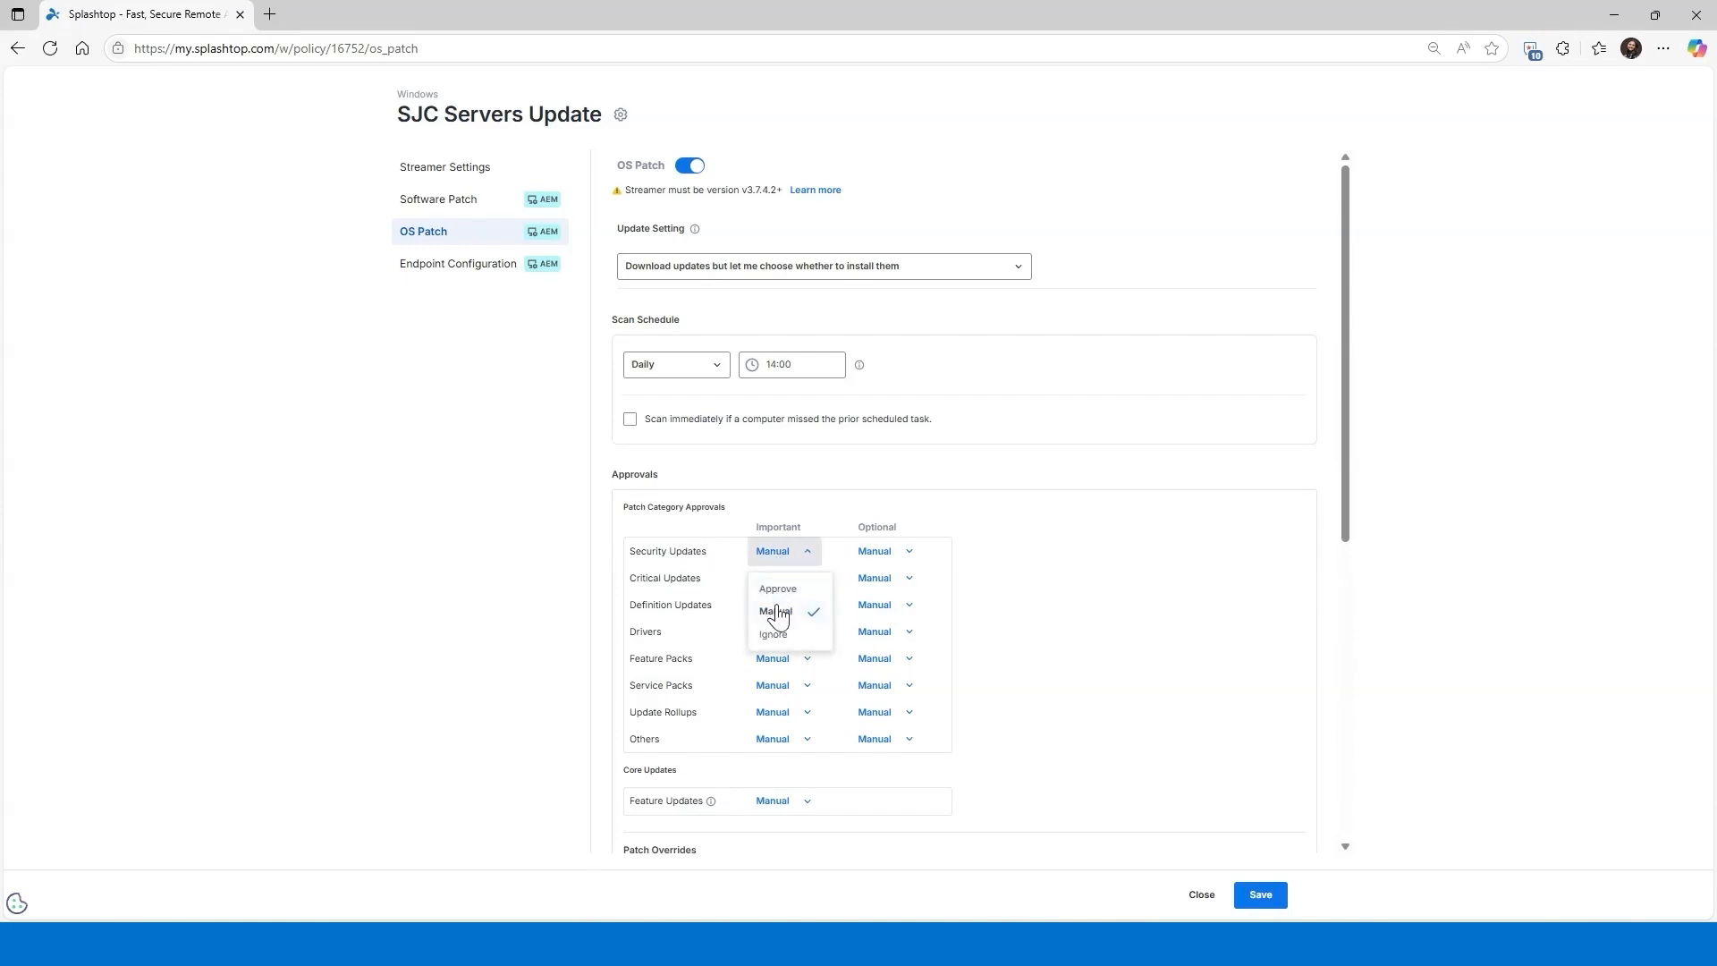
click(778, 590)
click(777, 579)
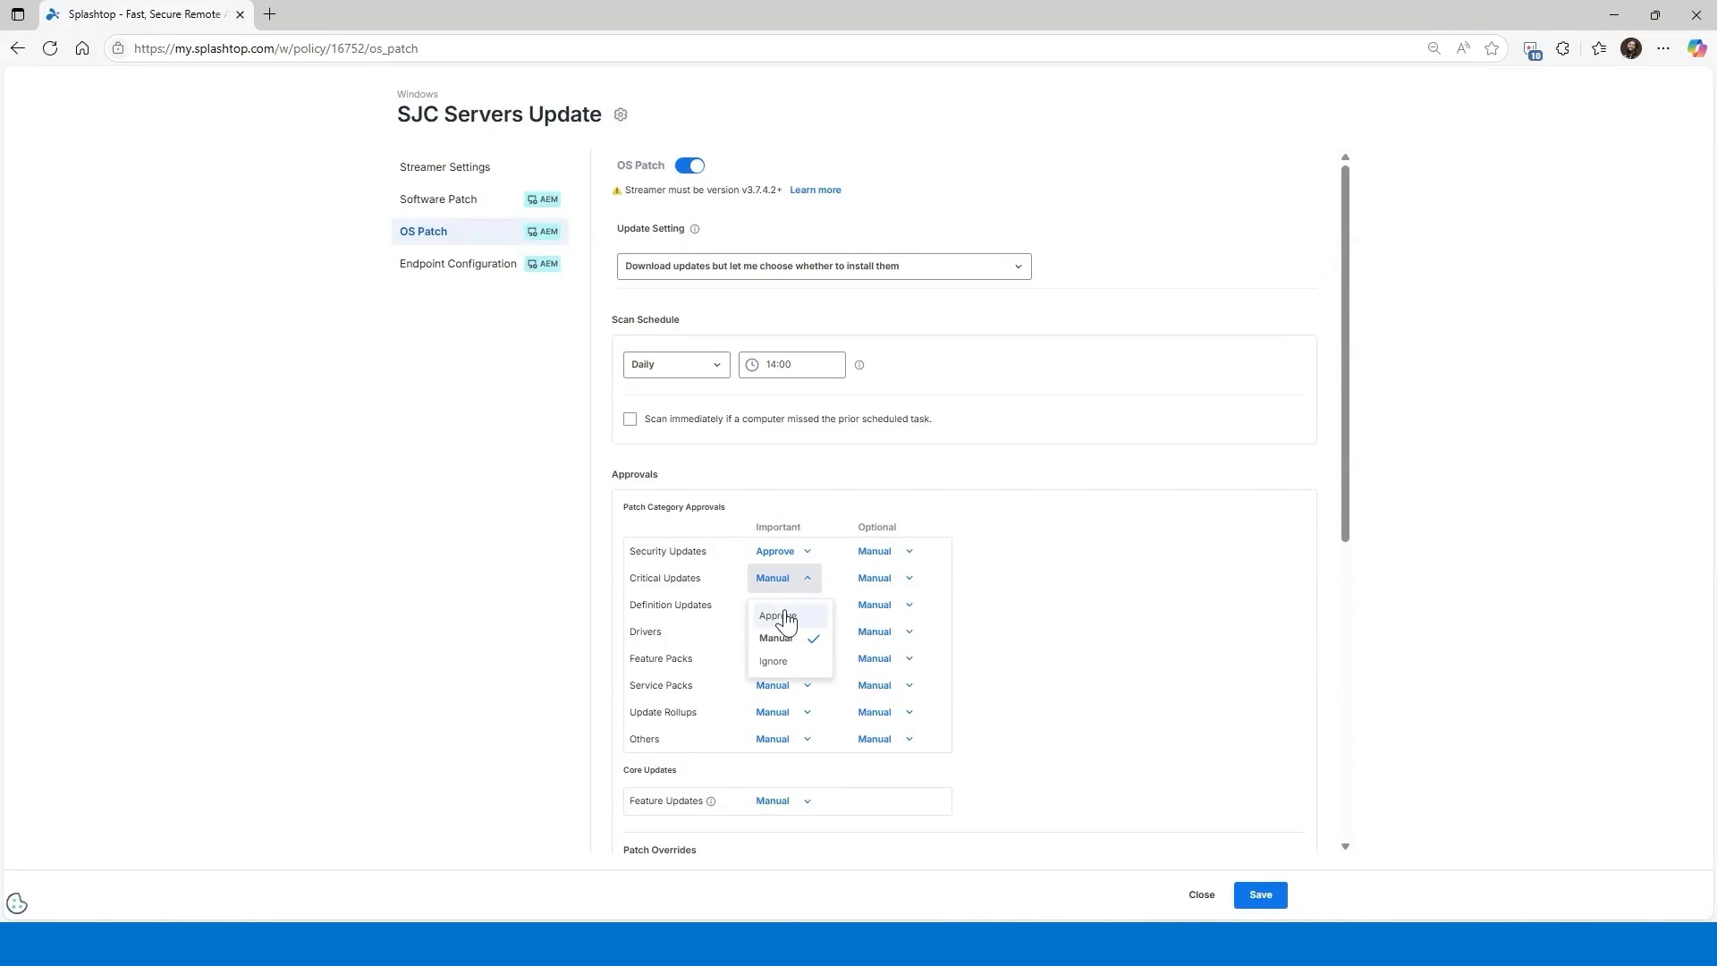
click(780, 615)
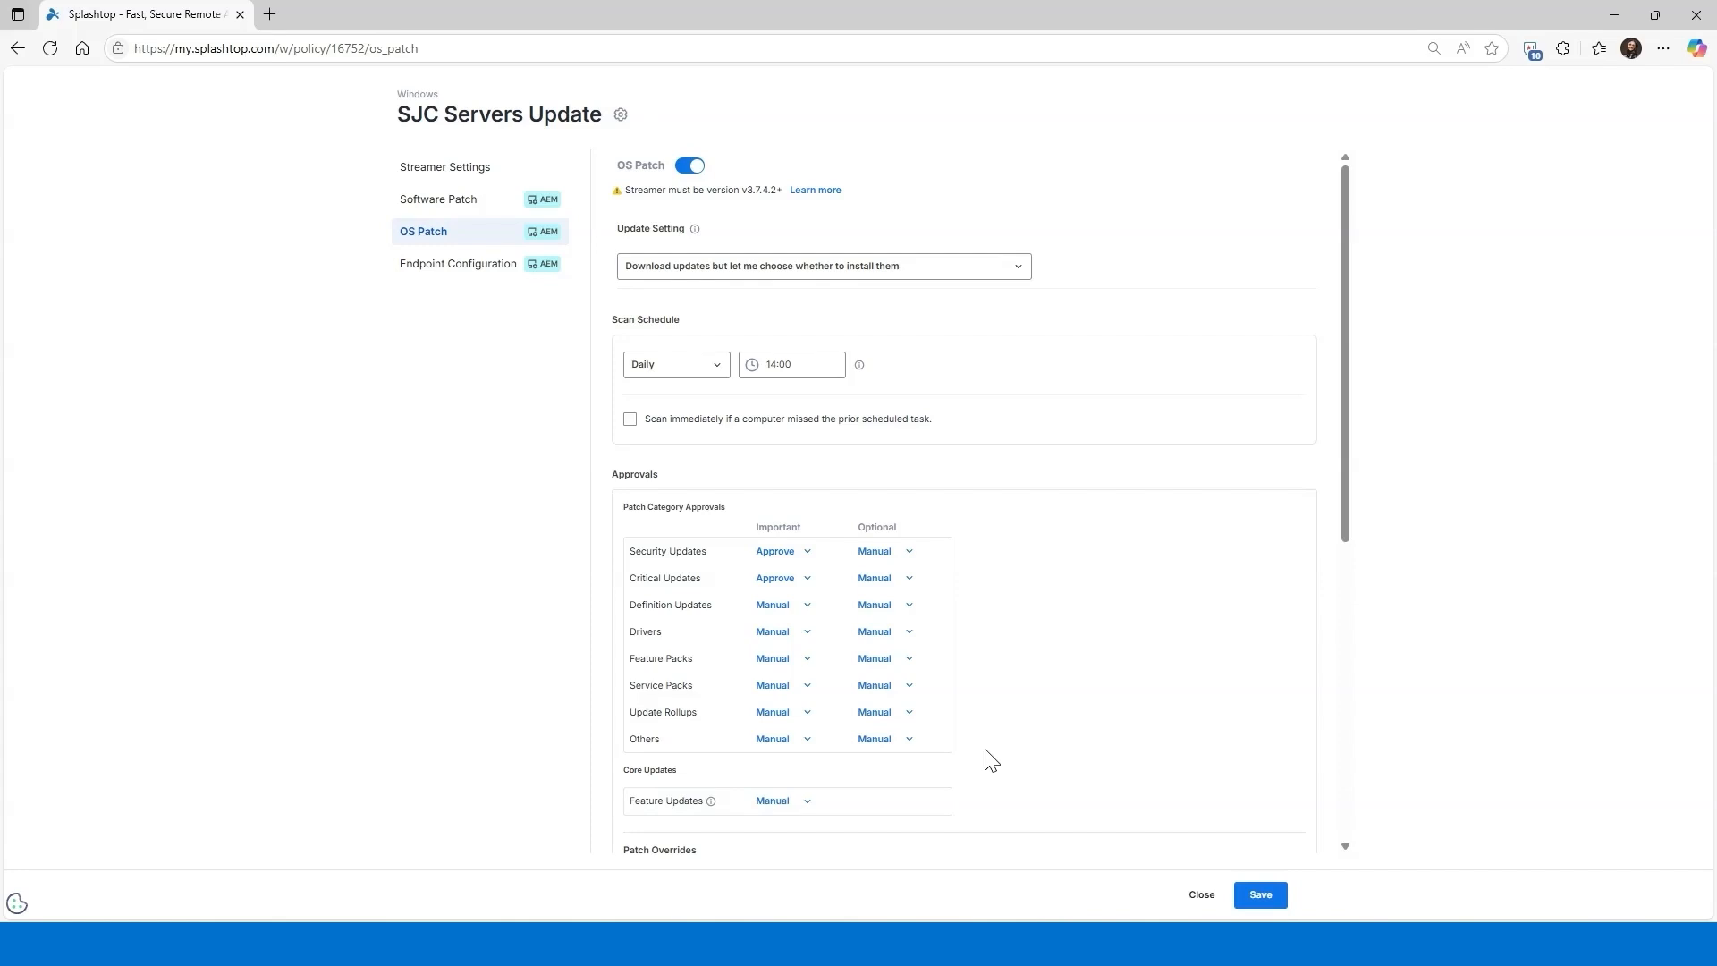
scroll(990, 761, down, 1)
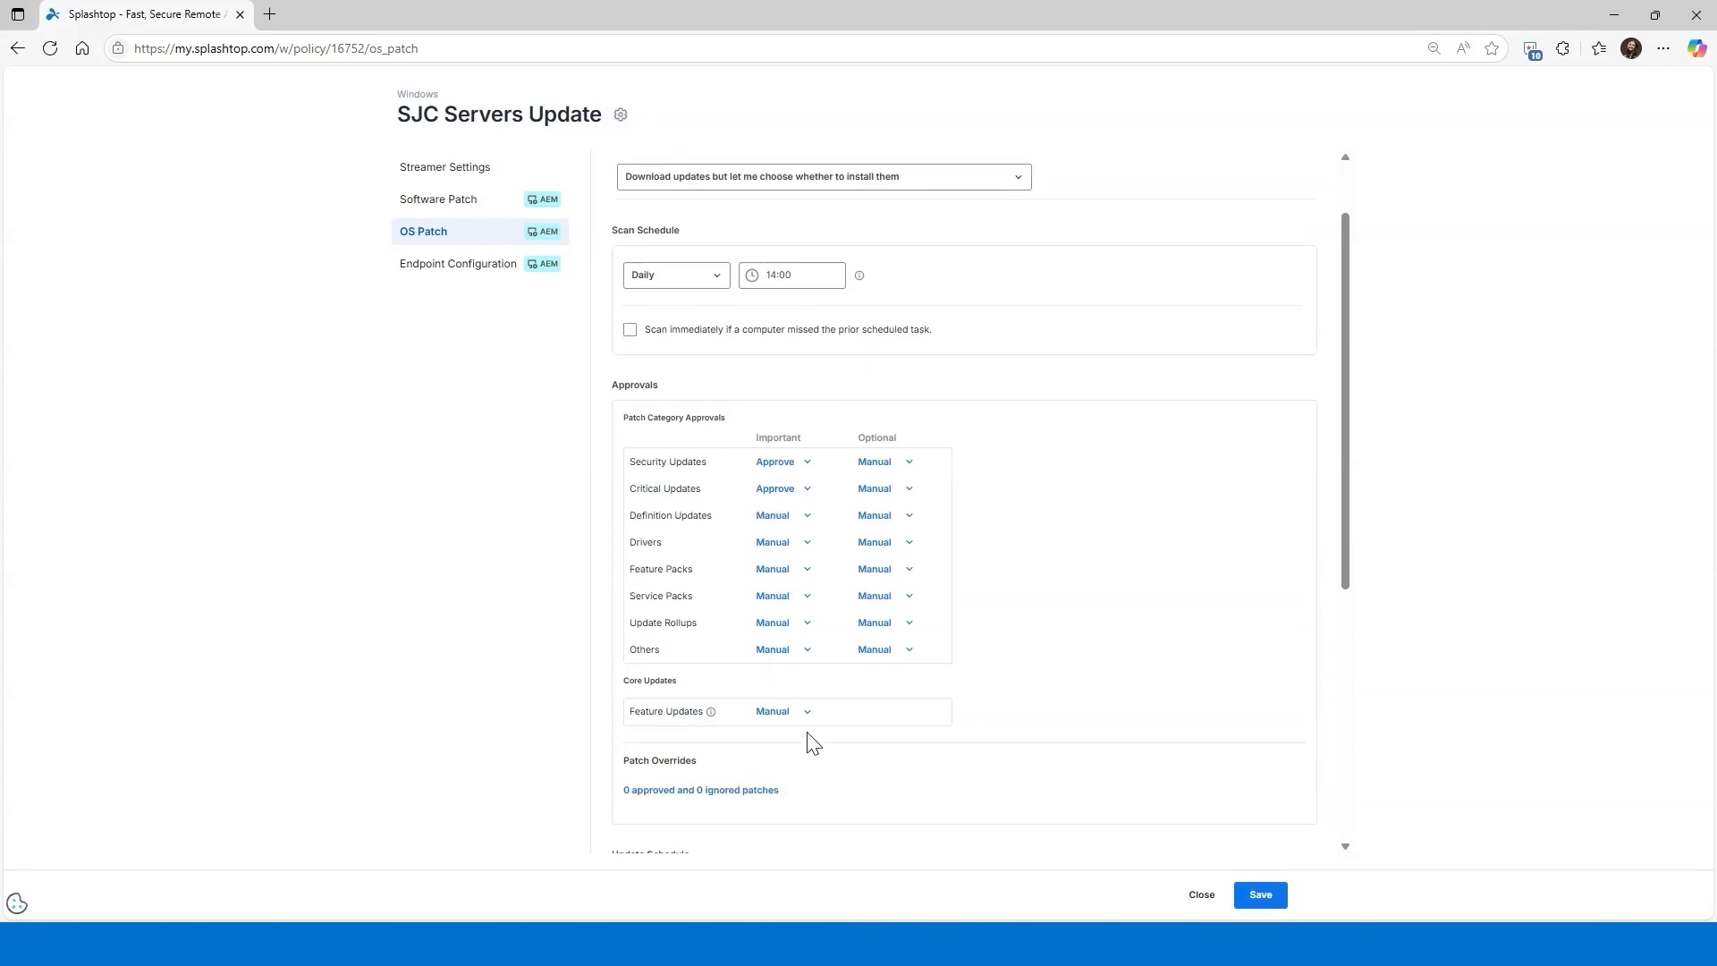
mouse_move(711, 718)
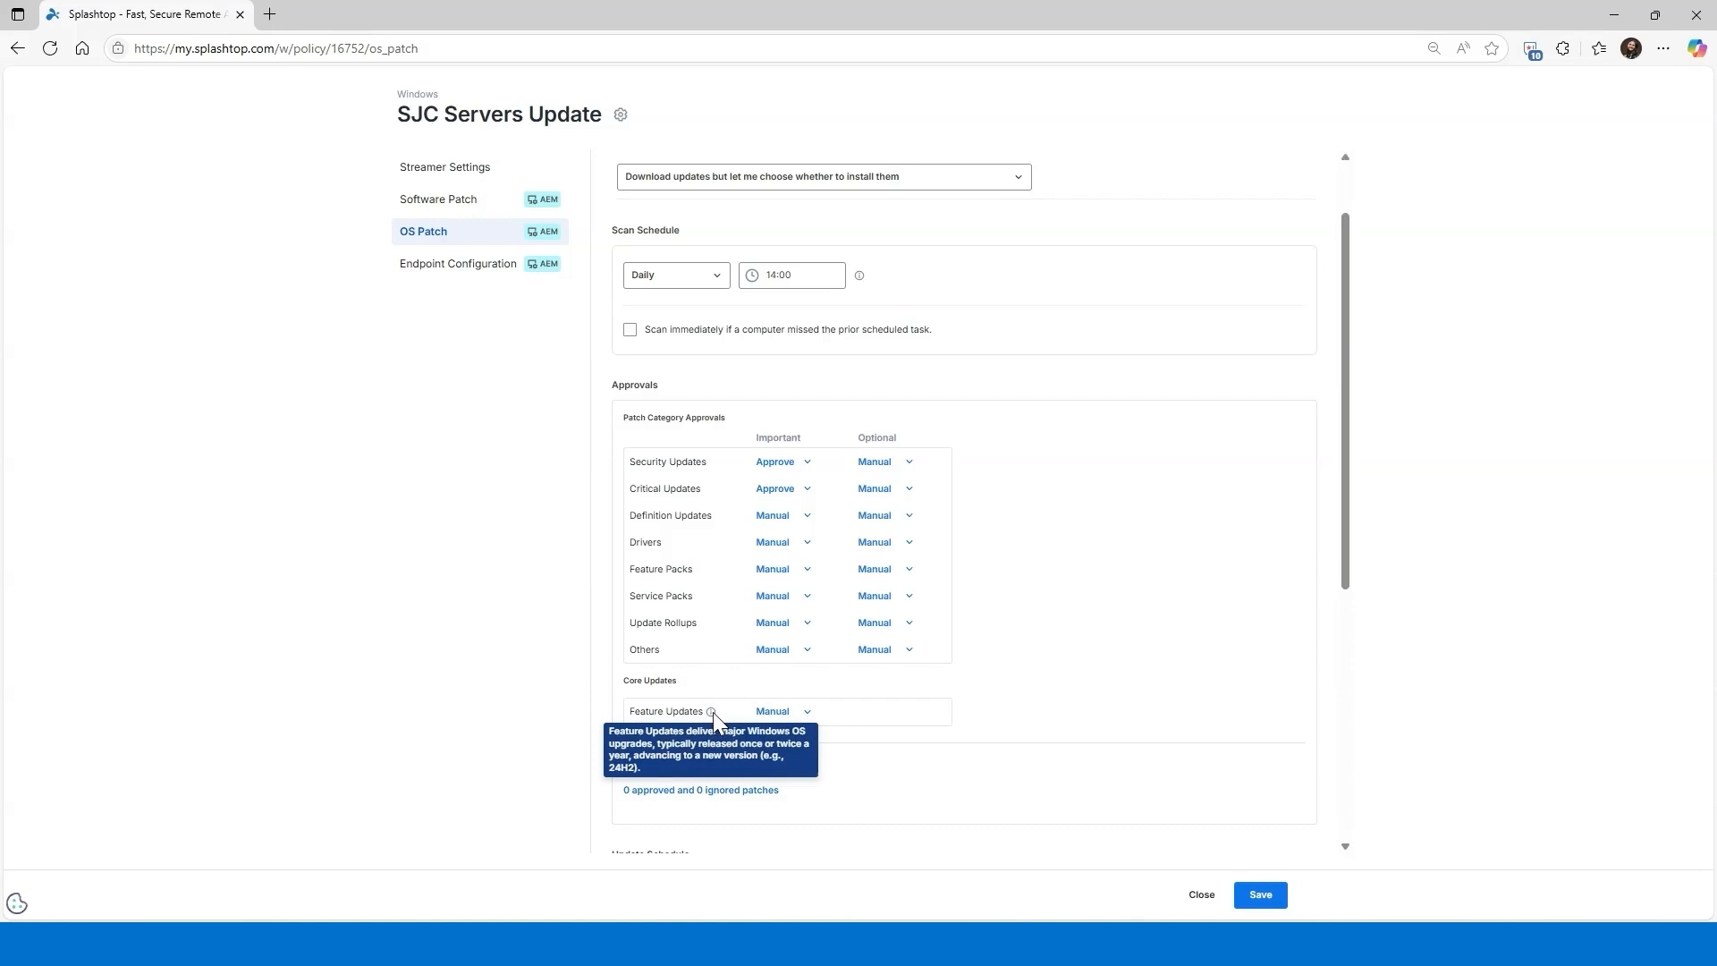
Step: Enable Endpoint Configuration in the policy and review its screen lock, password, Wi-Fi profile, proxy and Windows Firewall options
scroll(711, 712, down, 1)
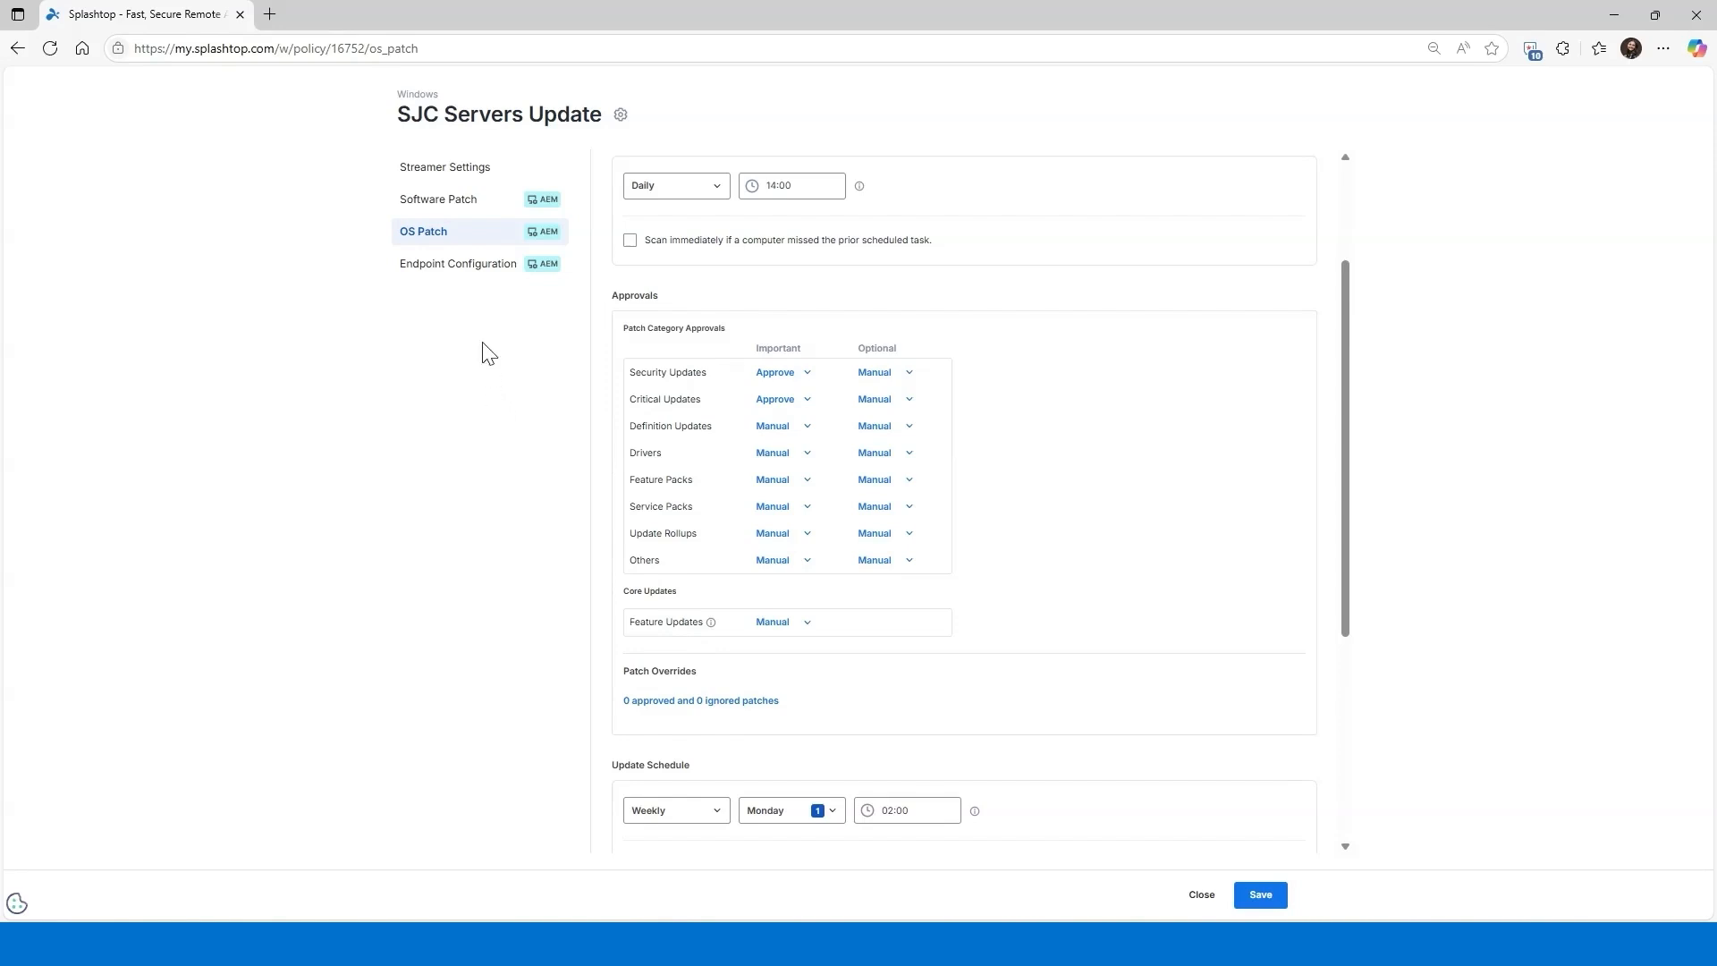
click(467, 270)
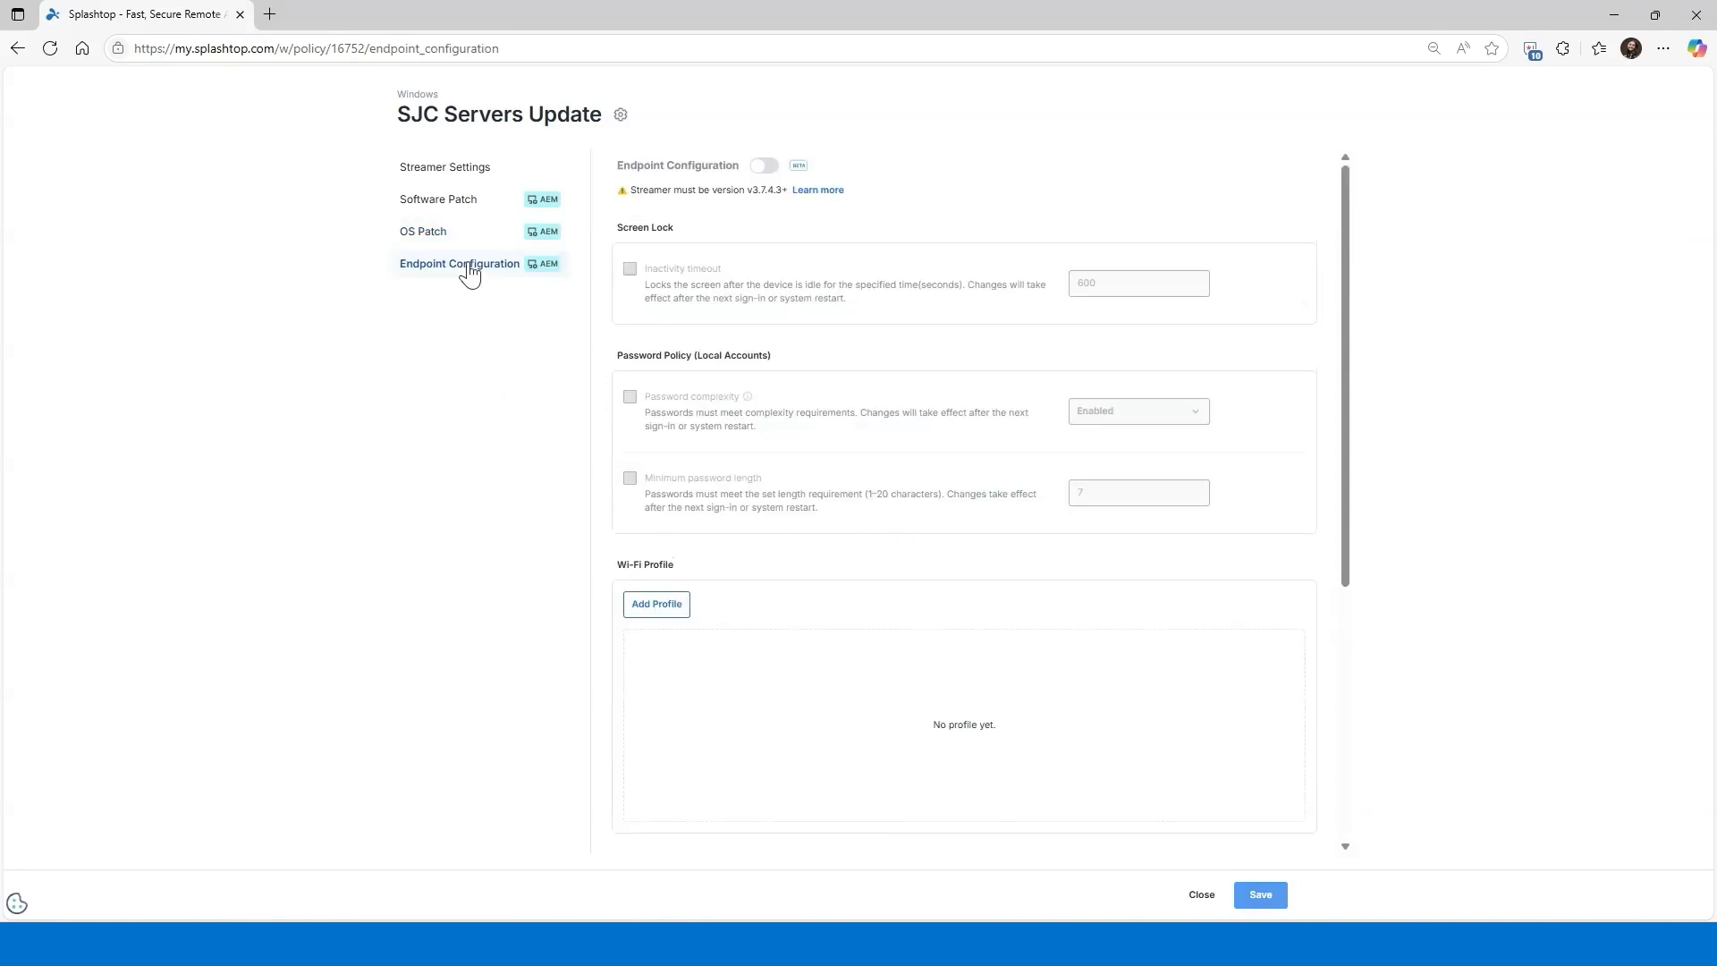
click(766, 167)
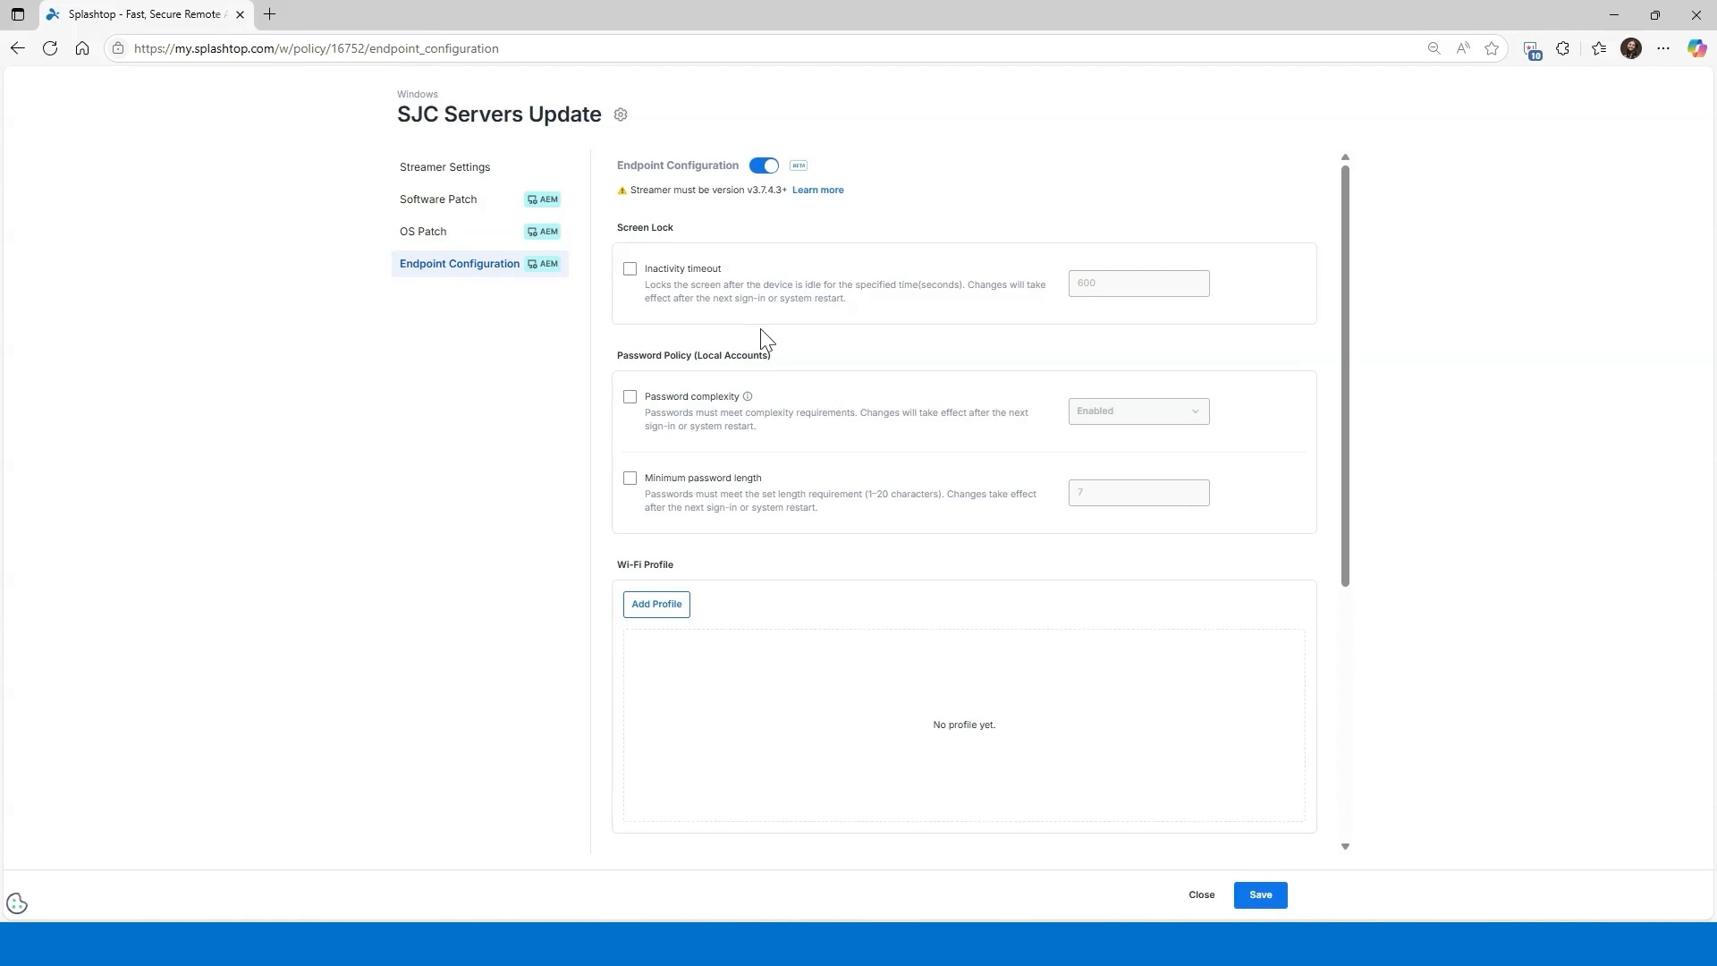
scroll(762, 331, down, 2)
scroll(754, 322, up, 2)
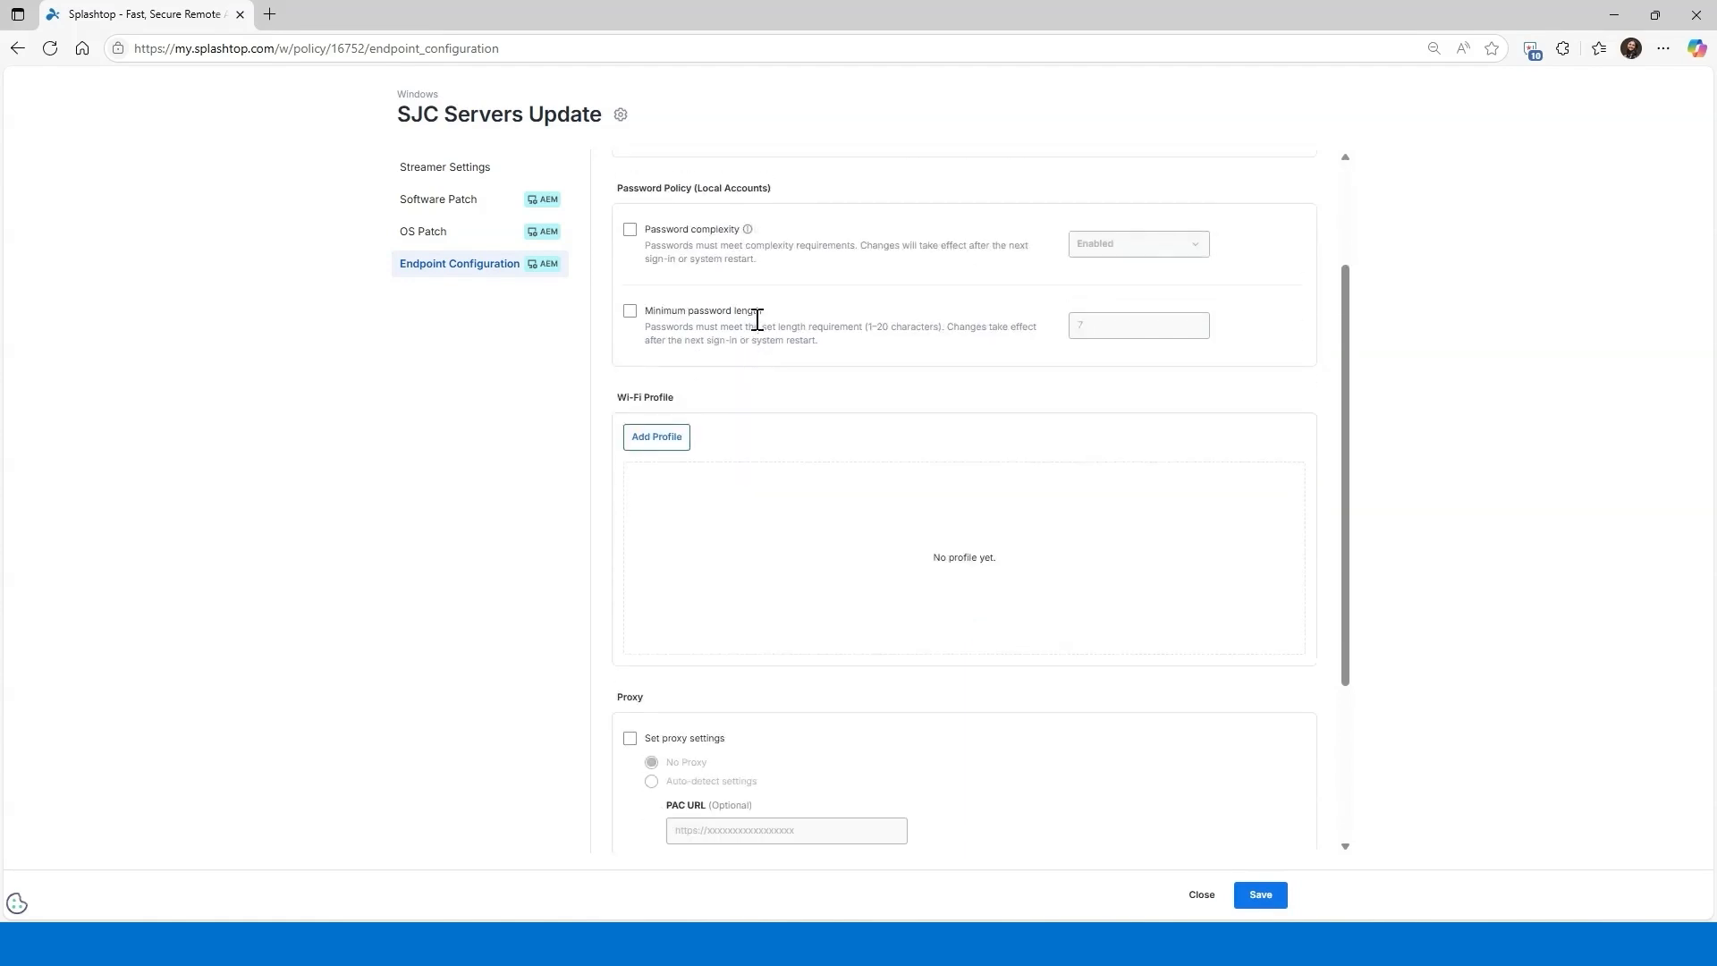
scroll(694, 577, down, 3)
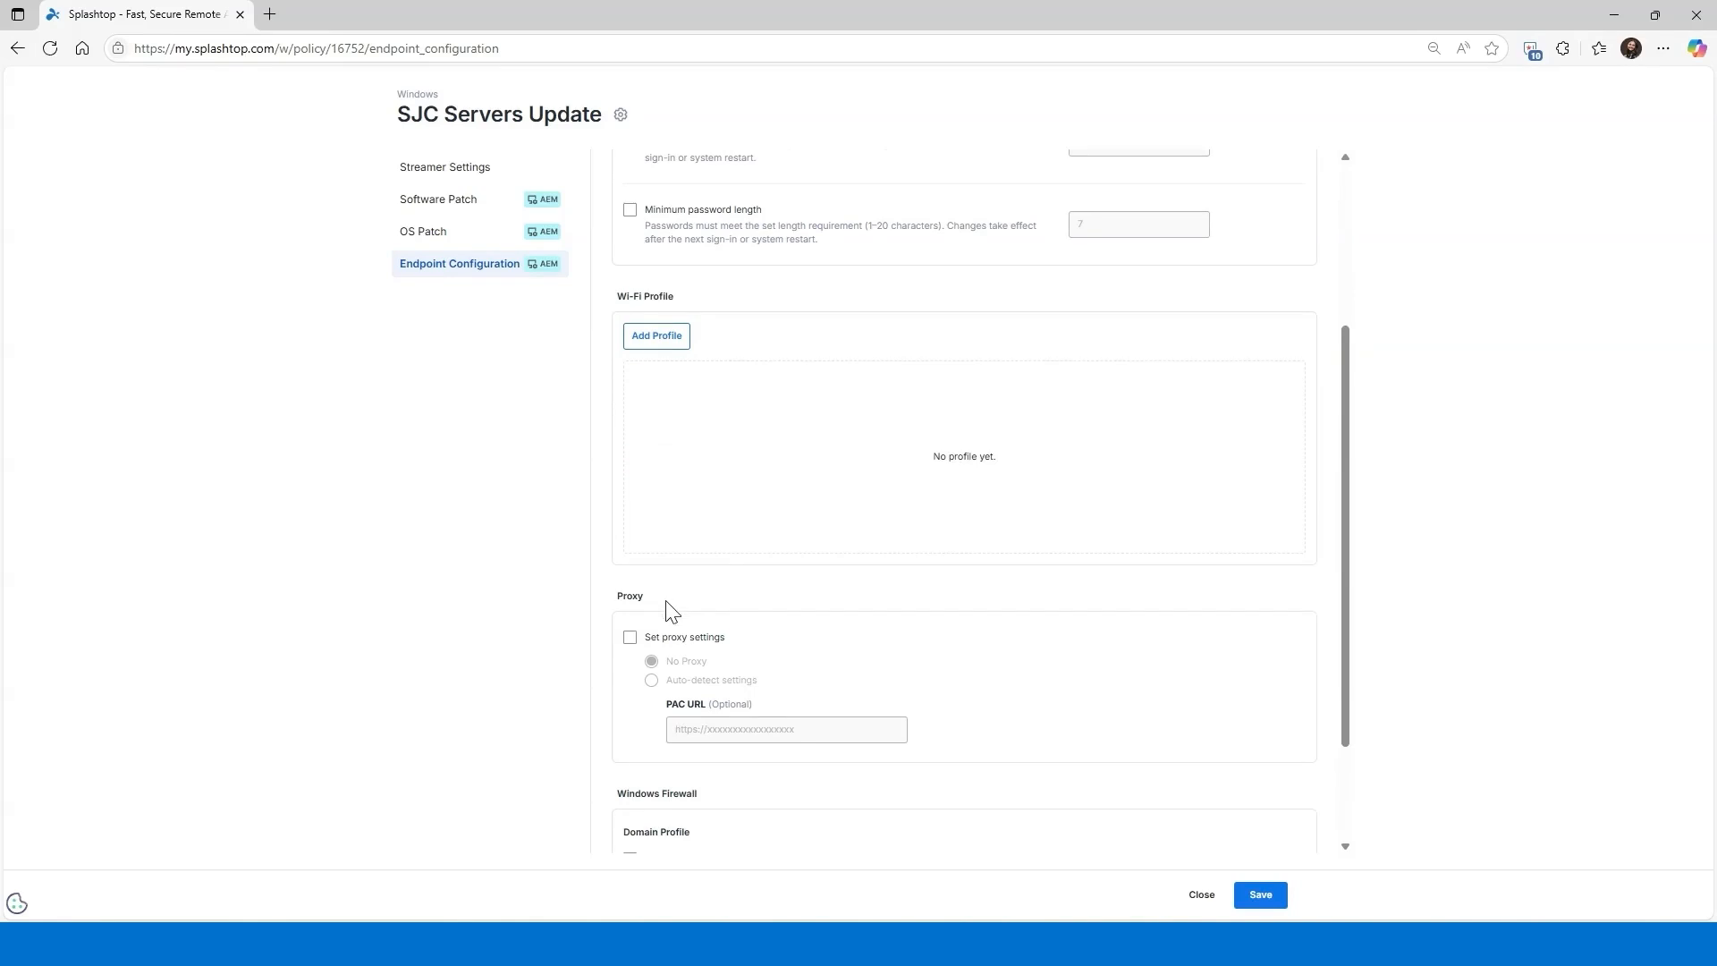
scroll(672, 612, down, 2)
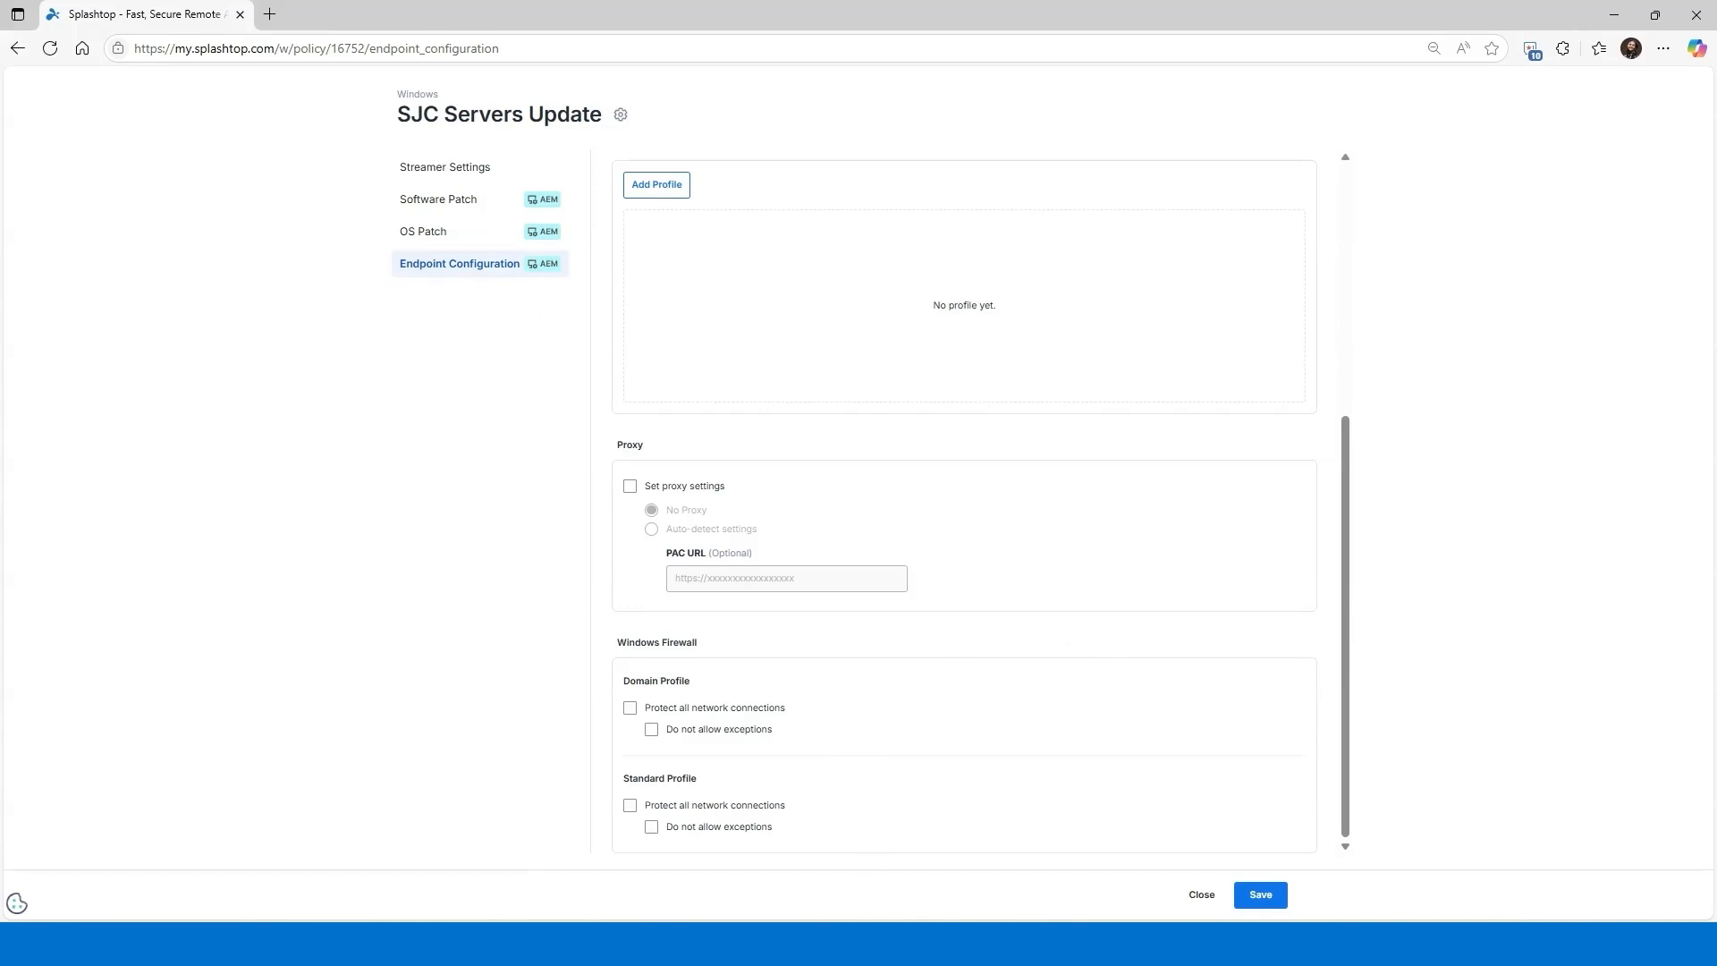
Step: Close the policy without saving and view the management options for SJC Servers Update in the policy list
click(1199, 895)
click(1215, 351)
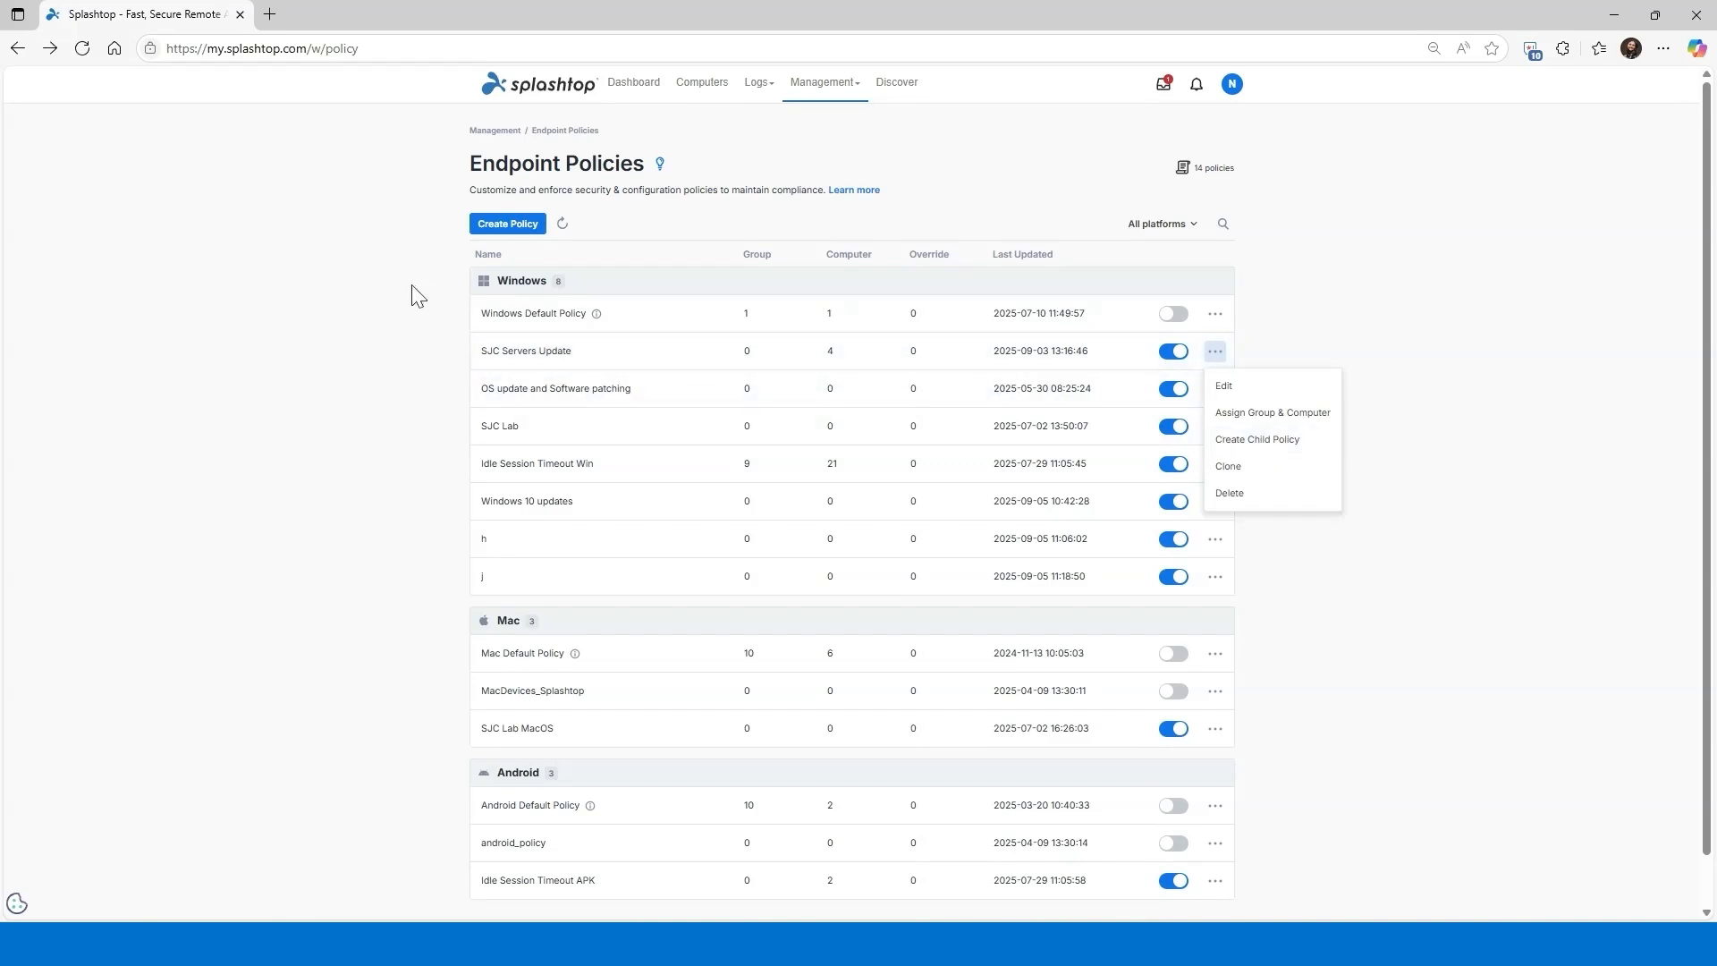
key(Escape)
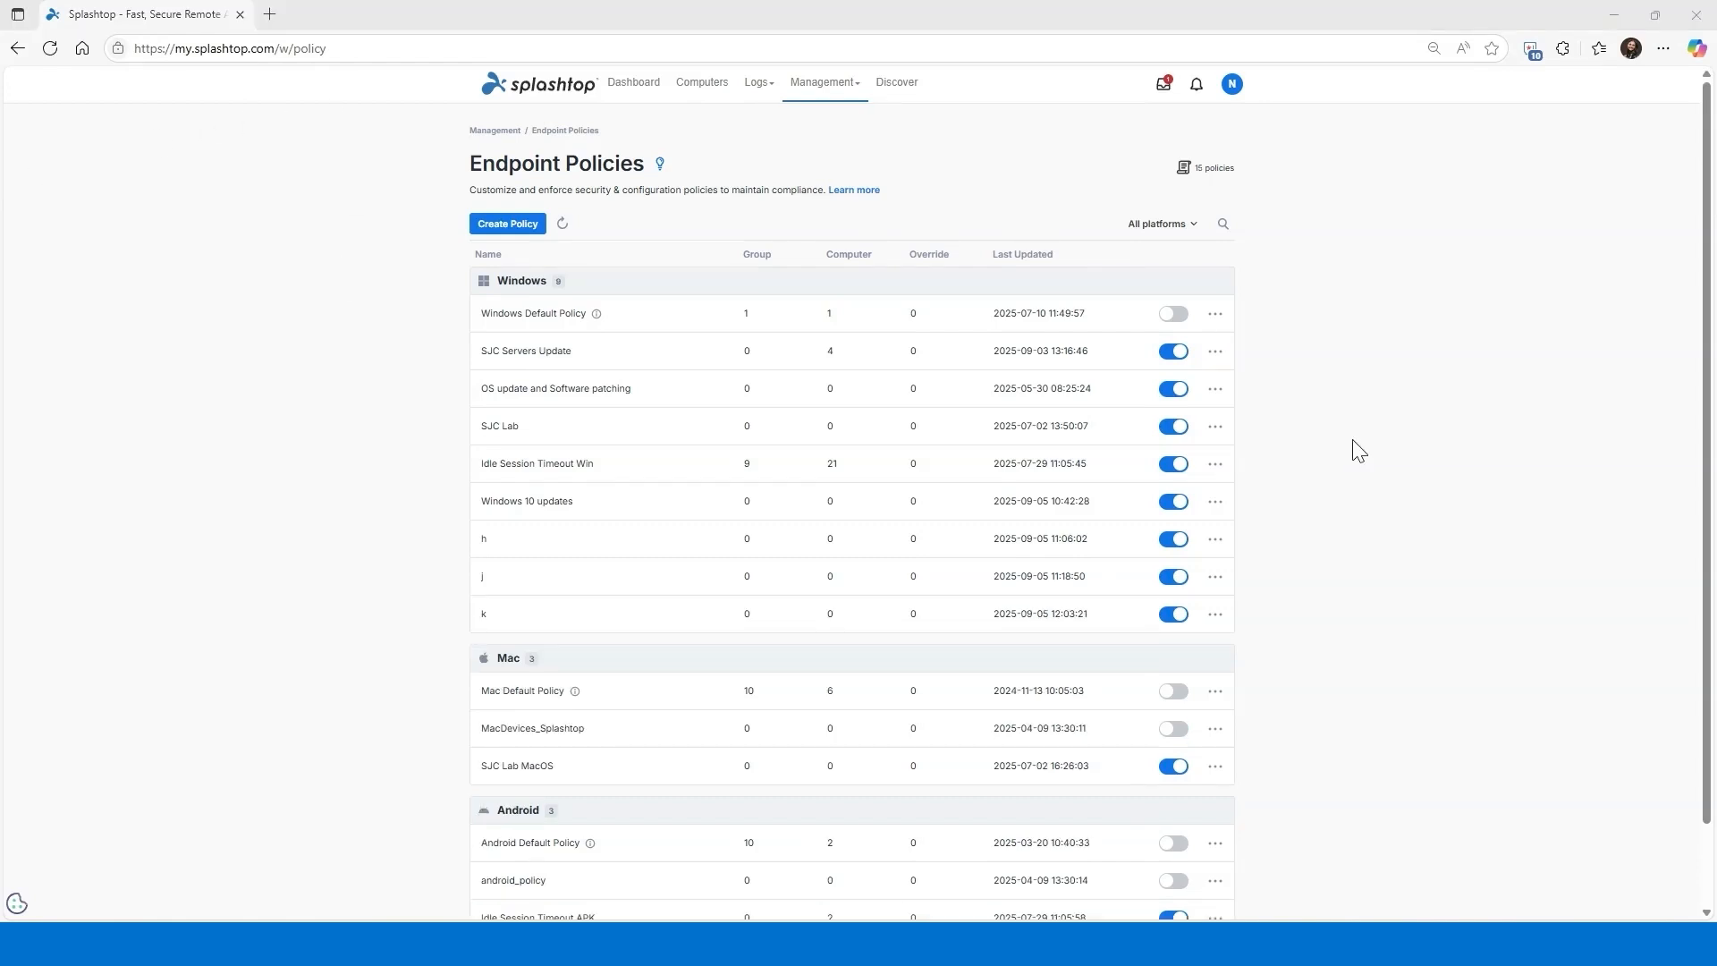
Step: Go to Scripts & Tasks and review the new System Reboot action form and the available action types without creating anything
click(823, 82)
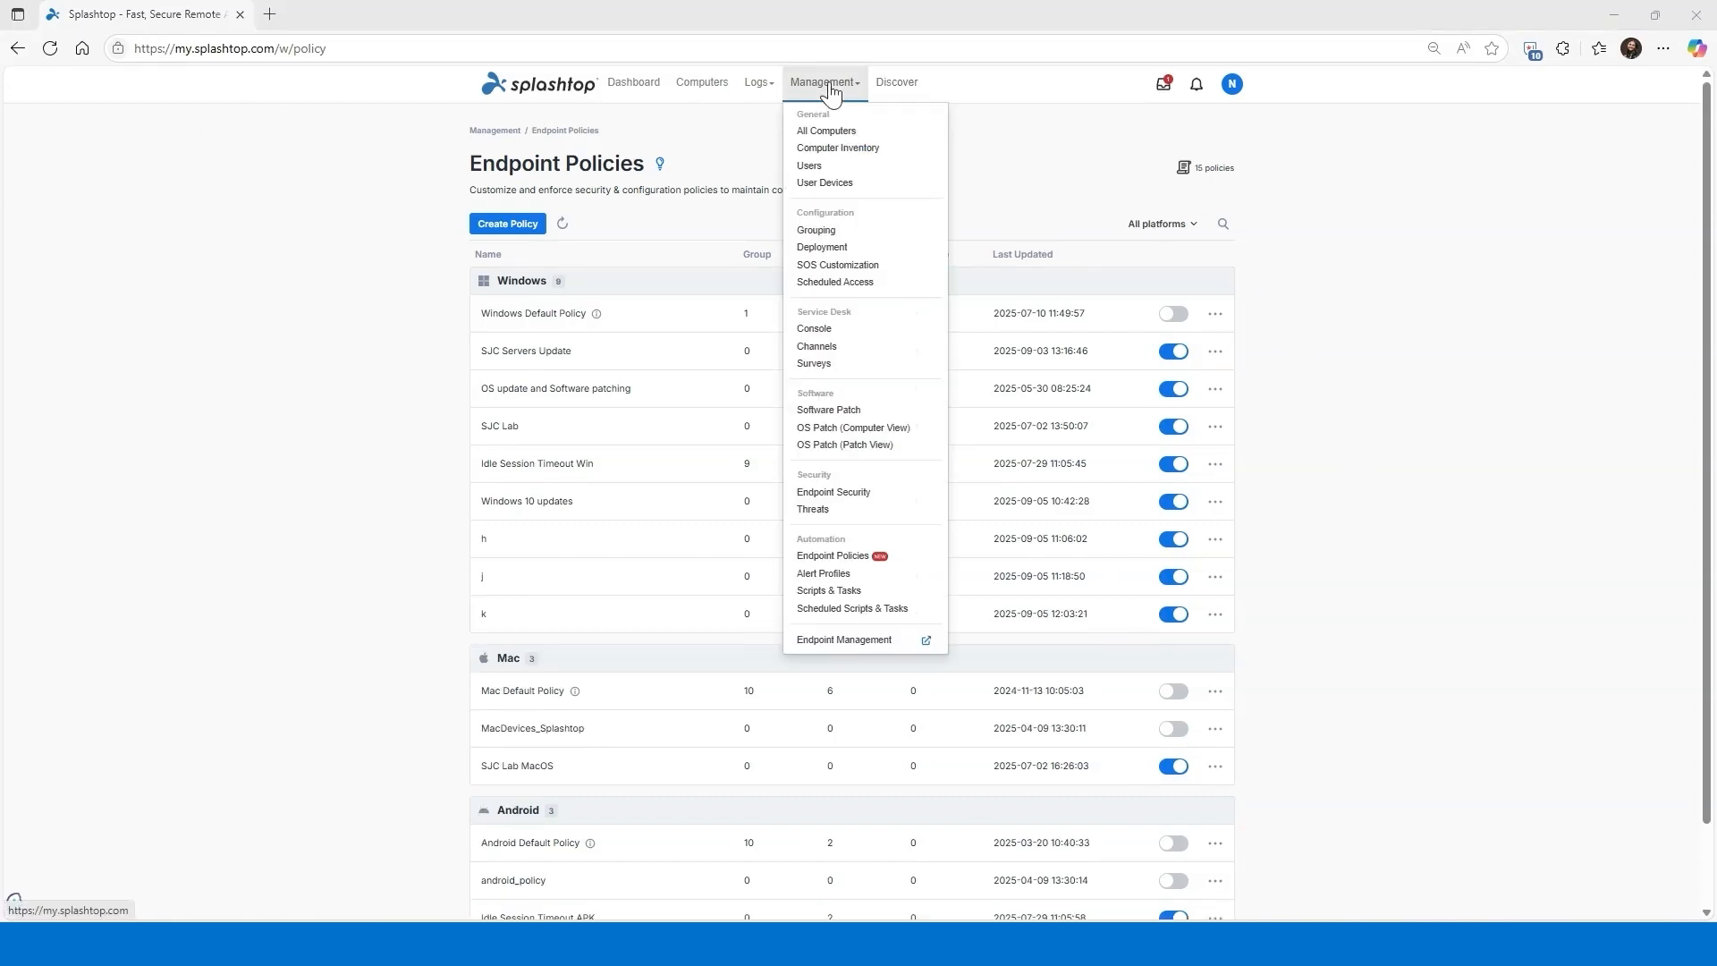
click(841, 592)
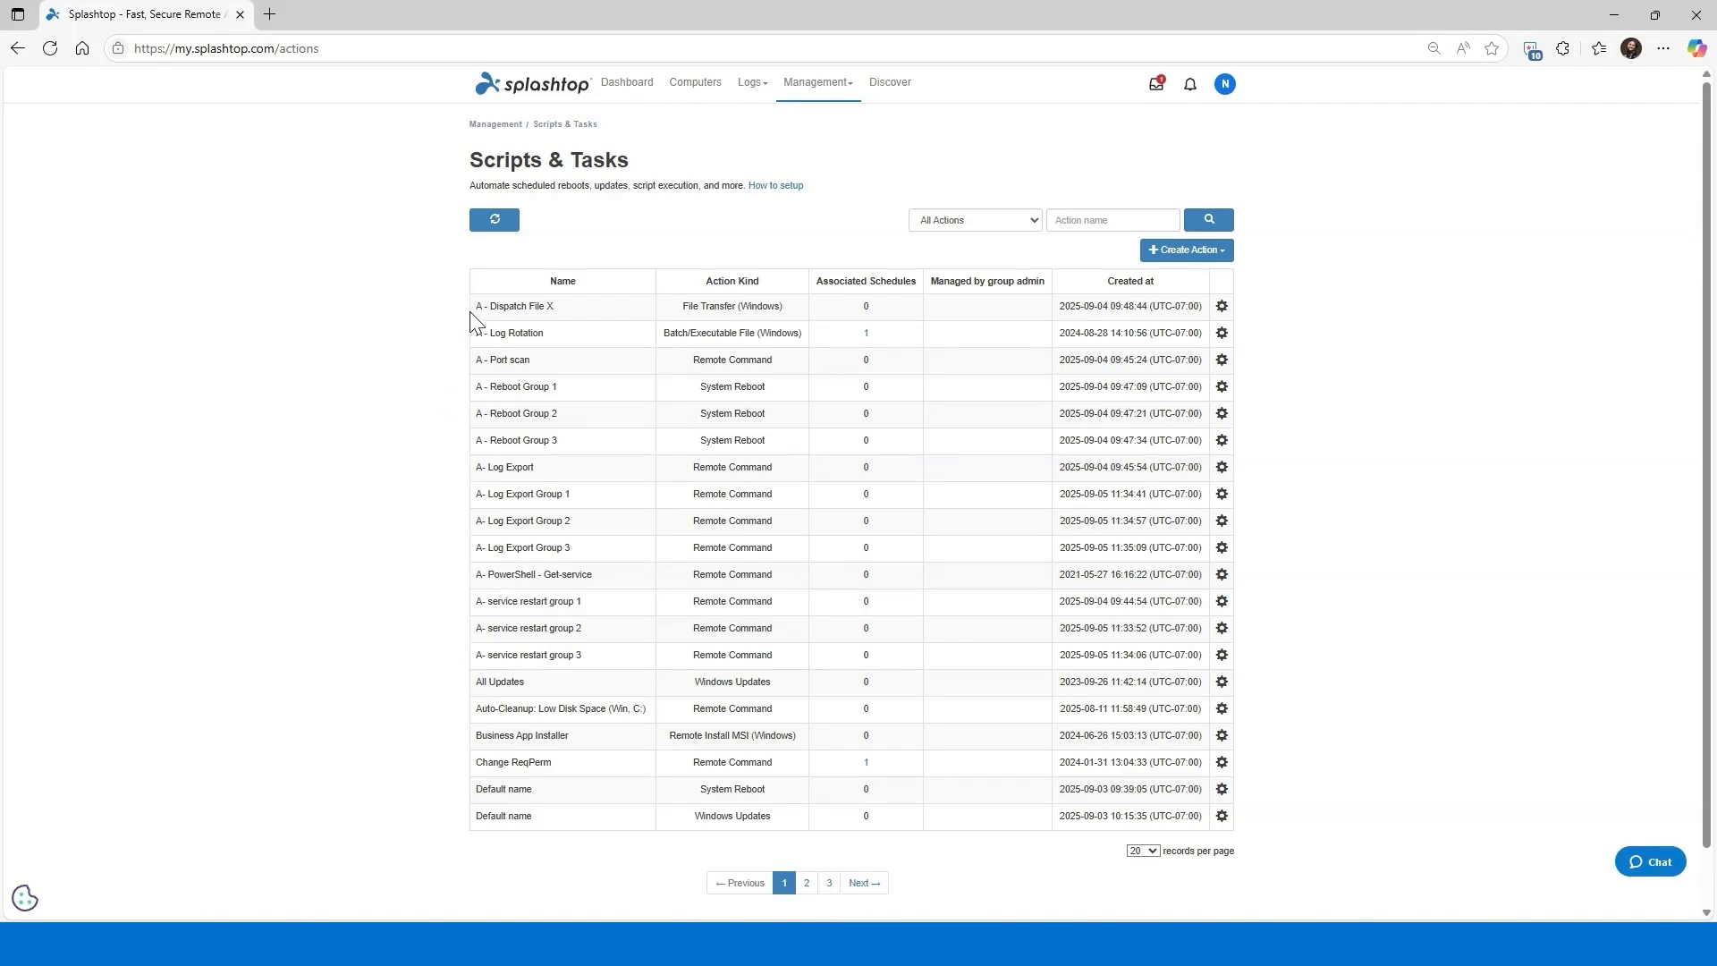
click(1181, 254)
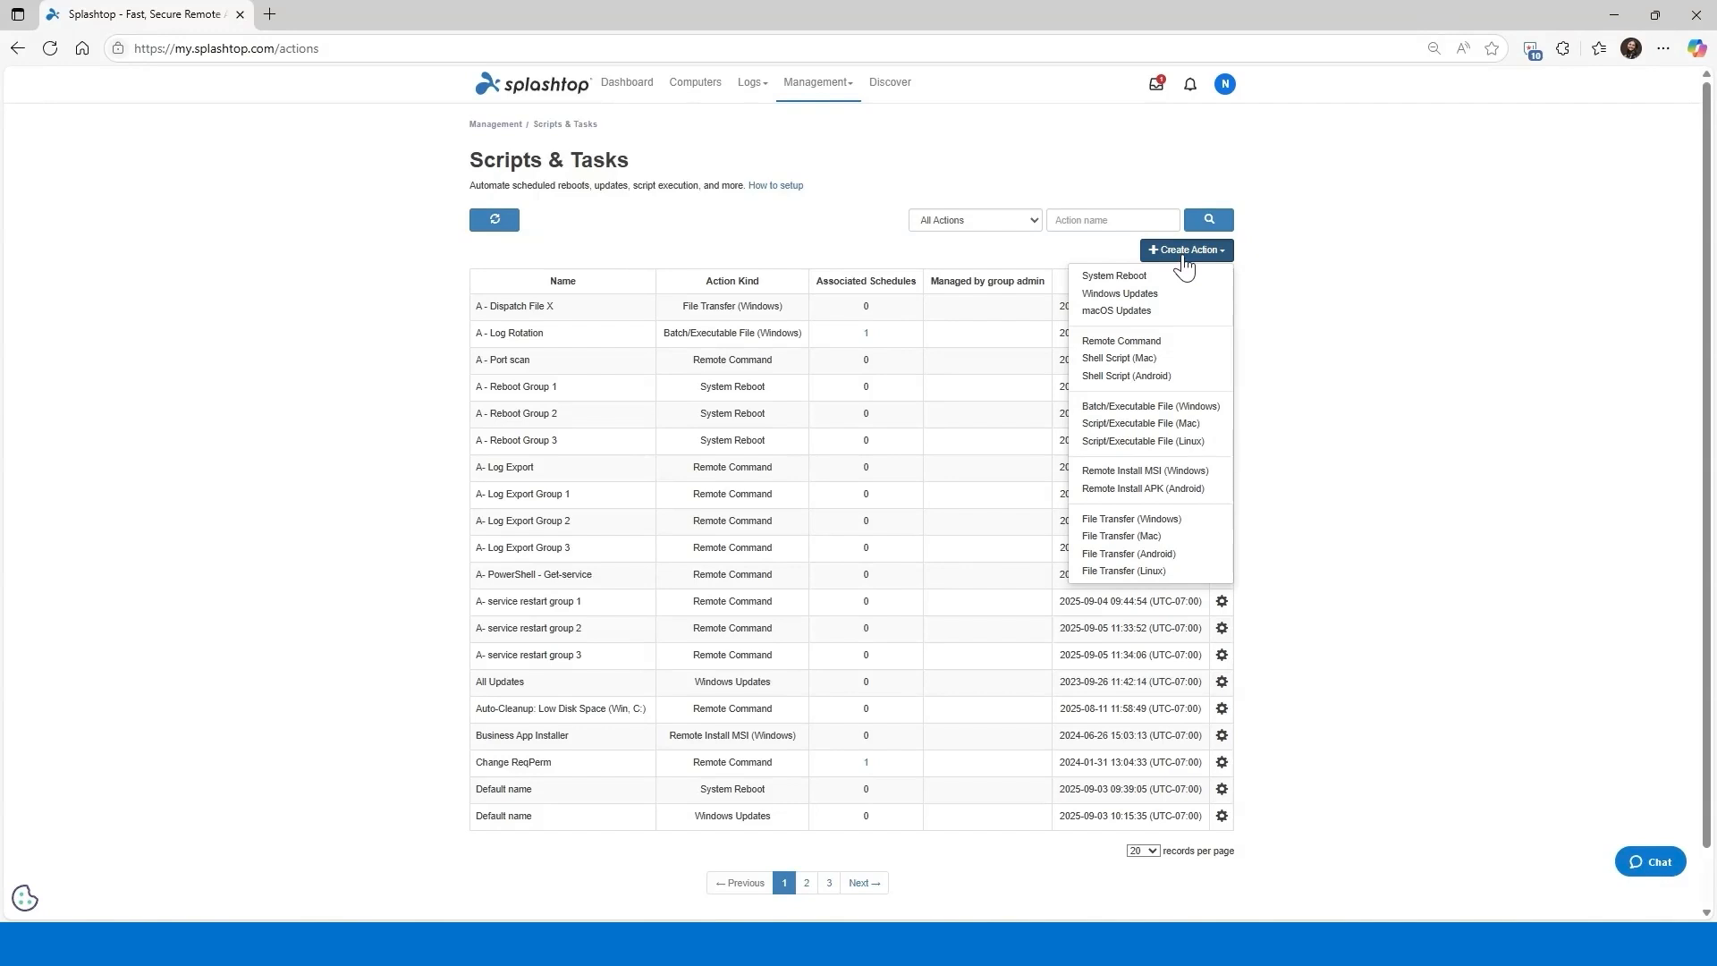
click(1180, 277)
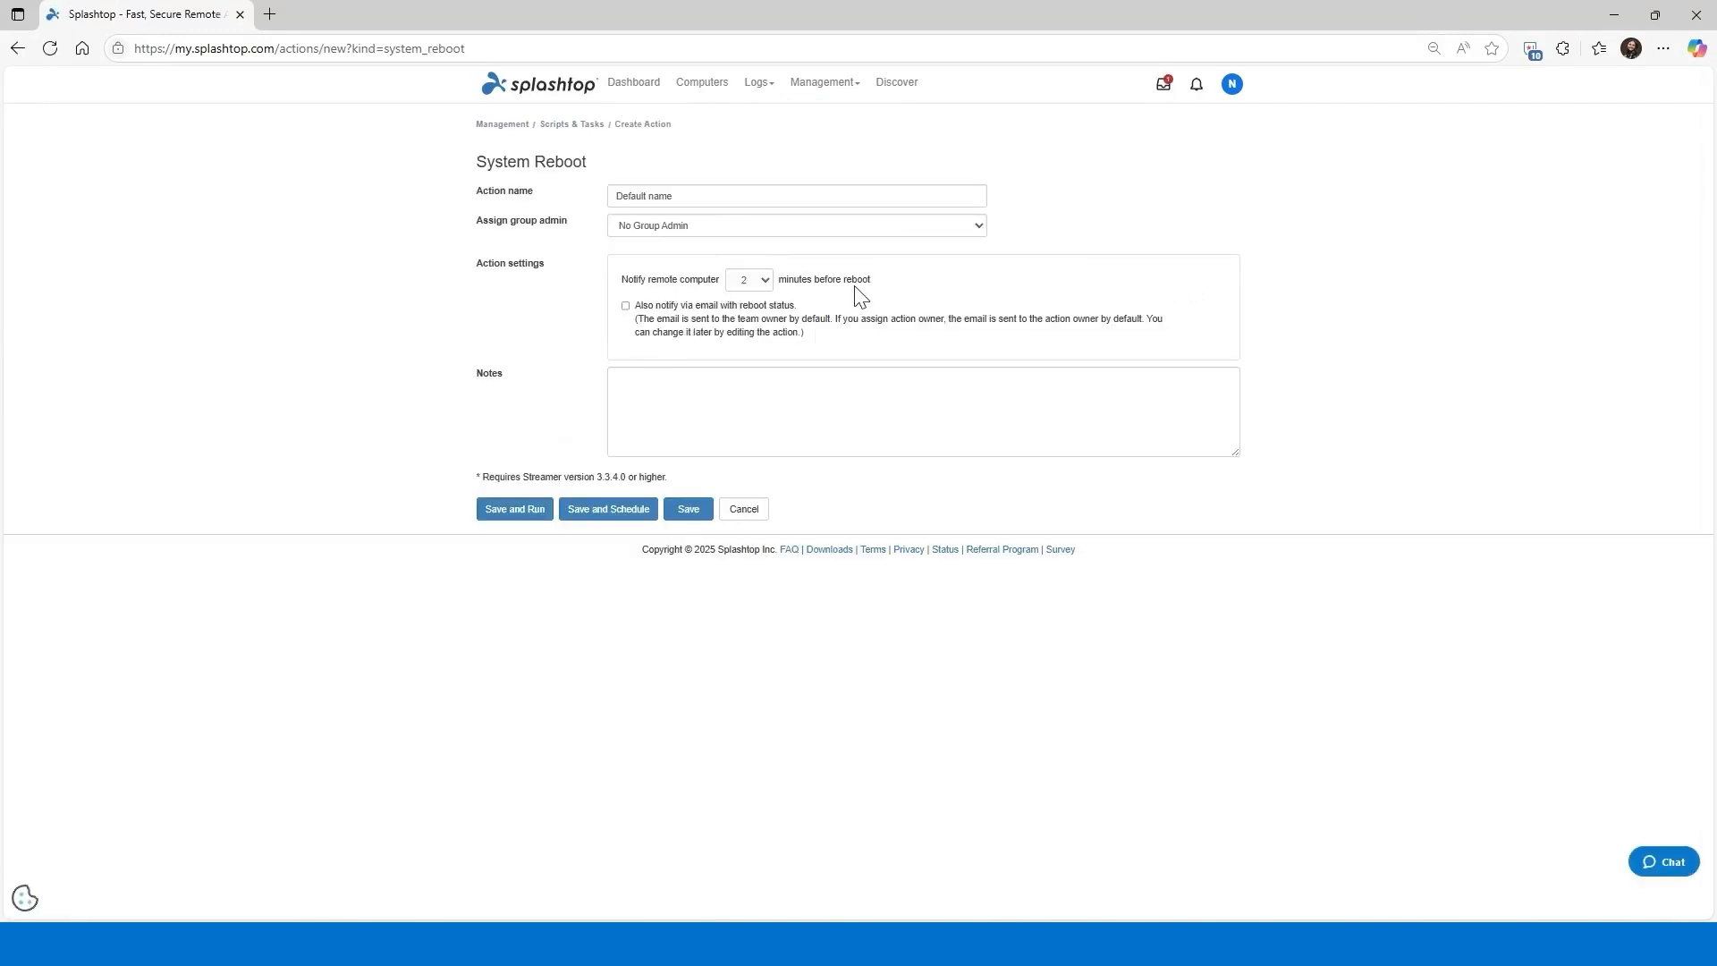
click(746, 511)
click(1162, 251)
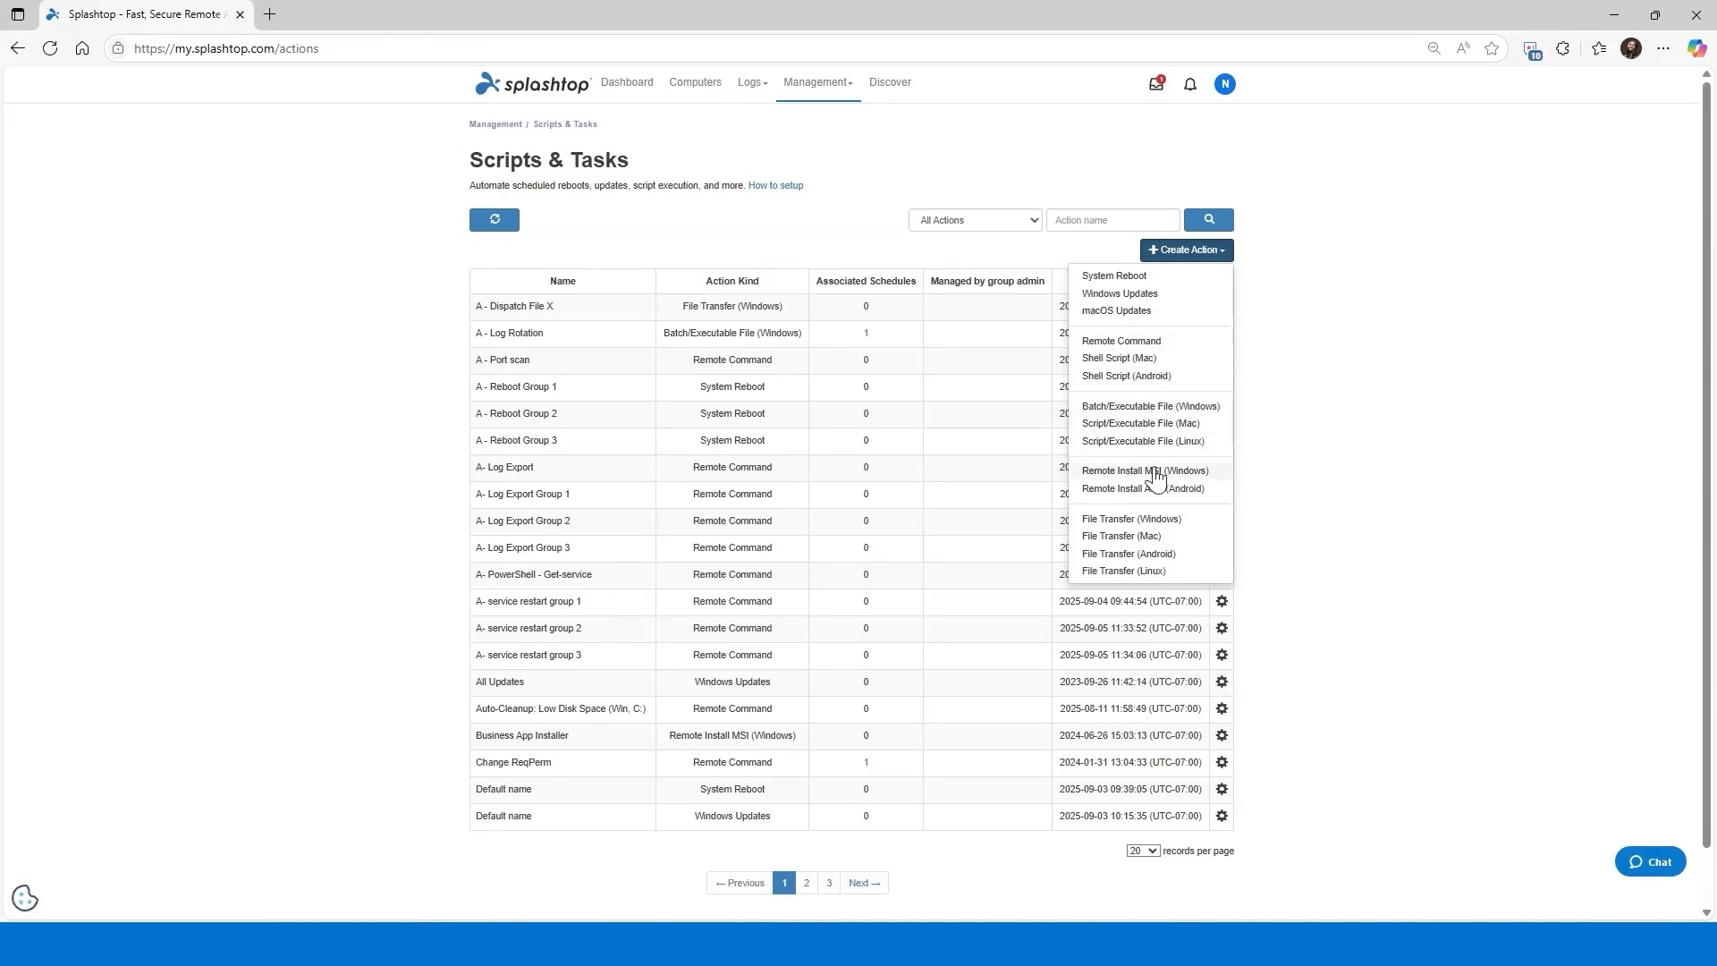
click(796, 230)
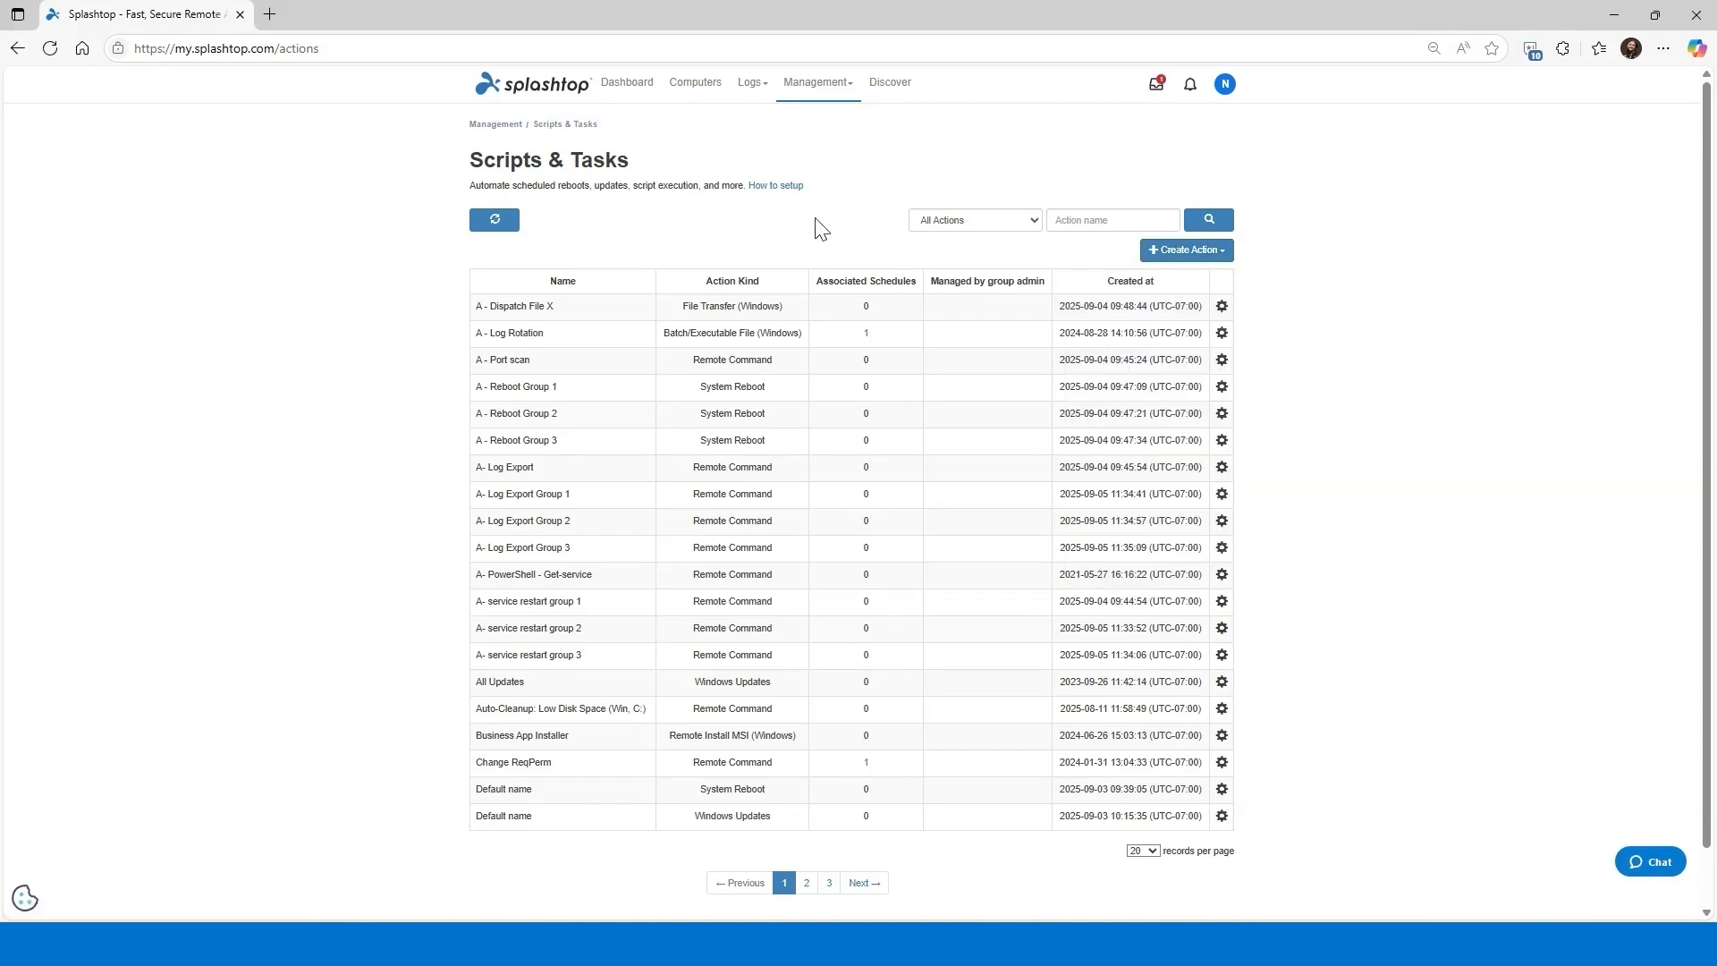
Step: Create a System Reboot action with the default settings, view its scheduling form, and return to Scripts & Tasks without saving a schedule
click(1224, 251)
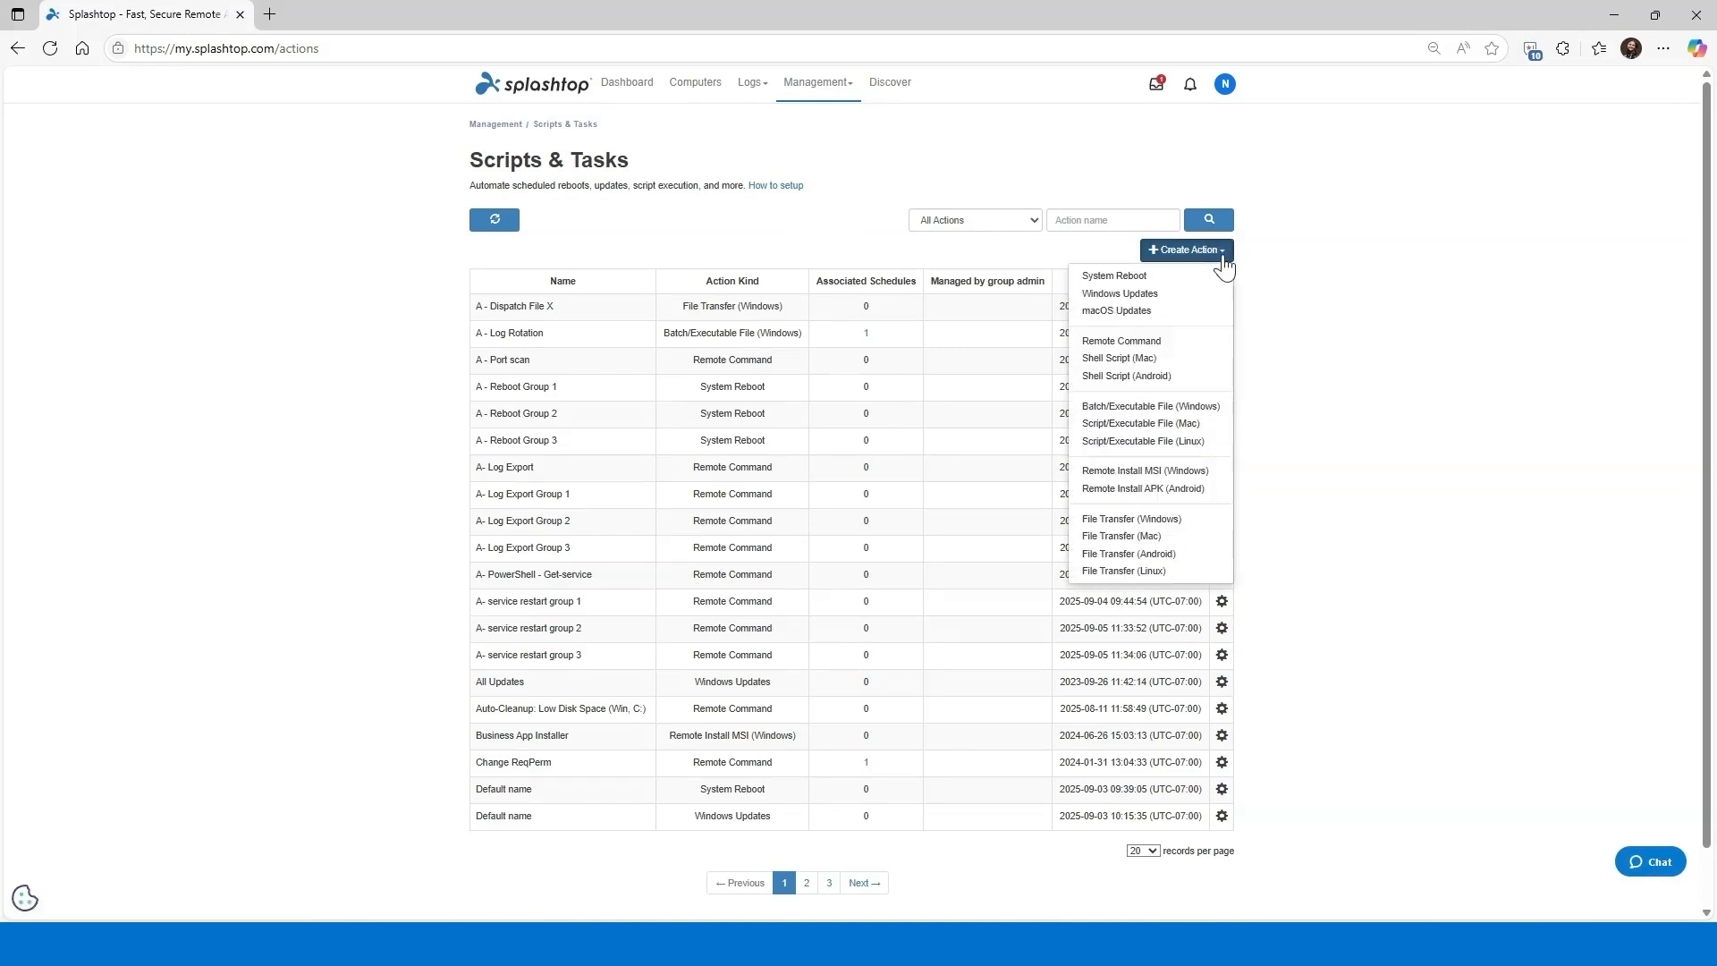
click(1149, 283)
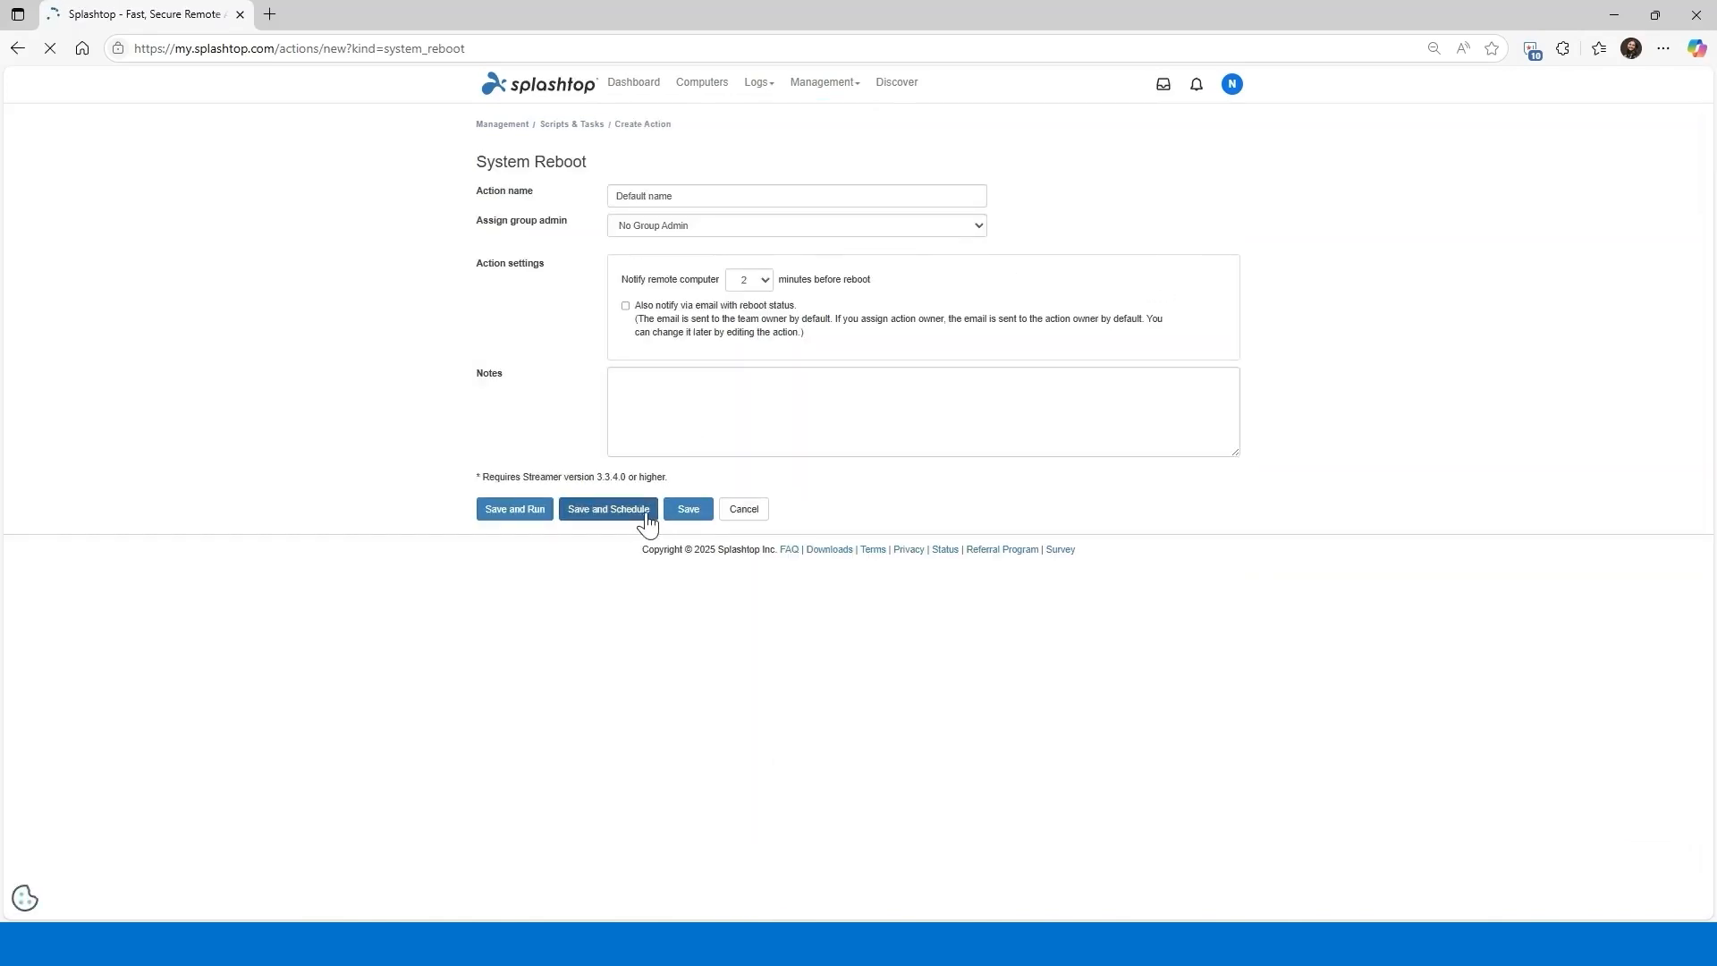
click(644, 517)
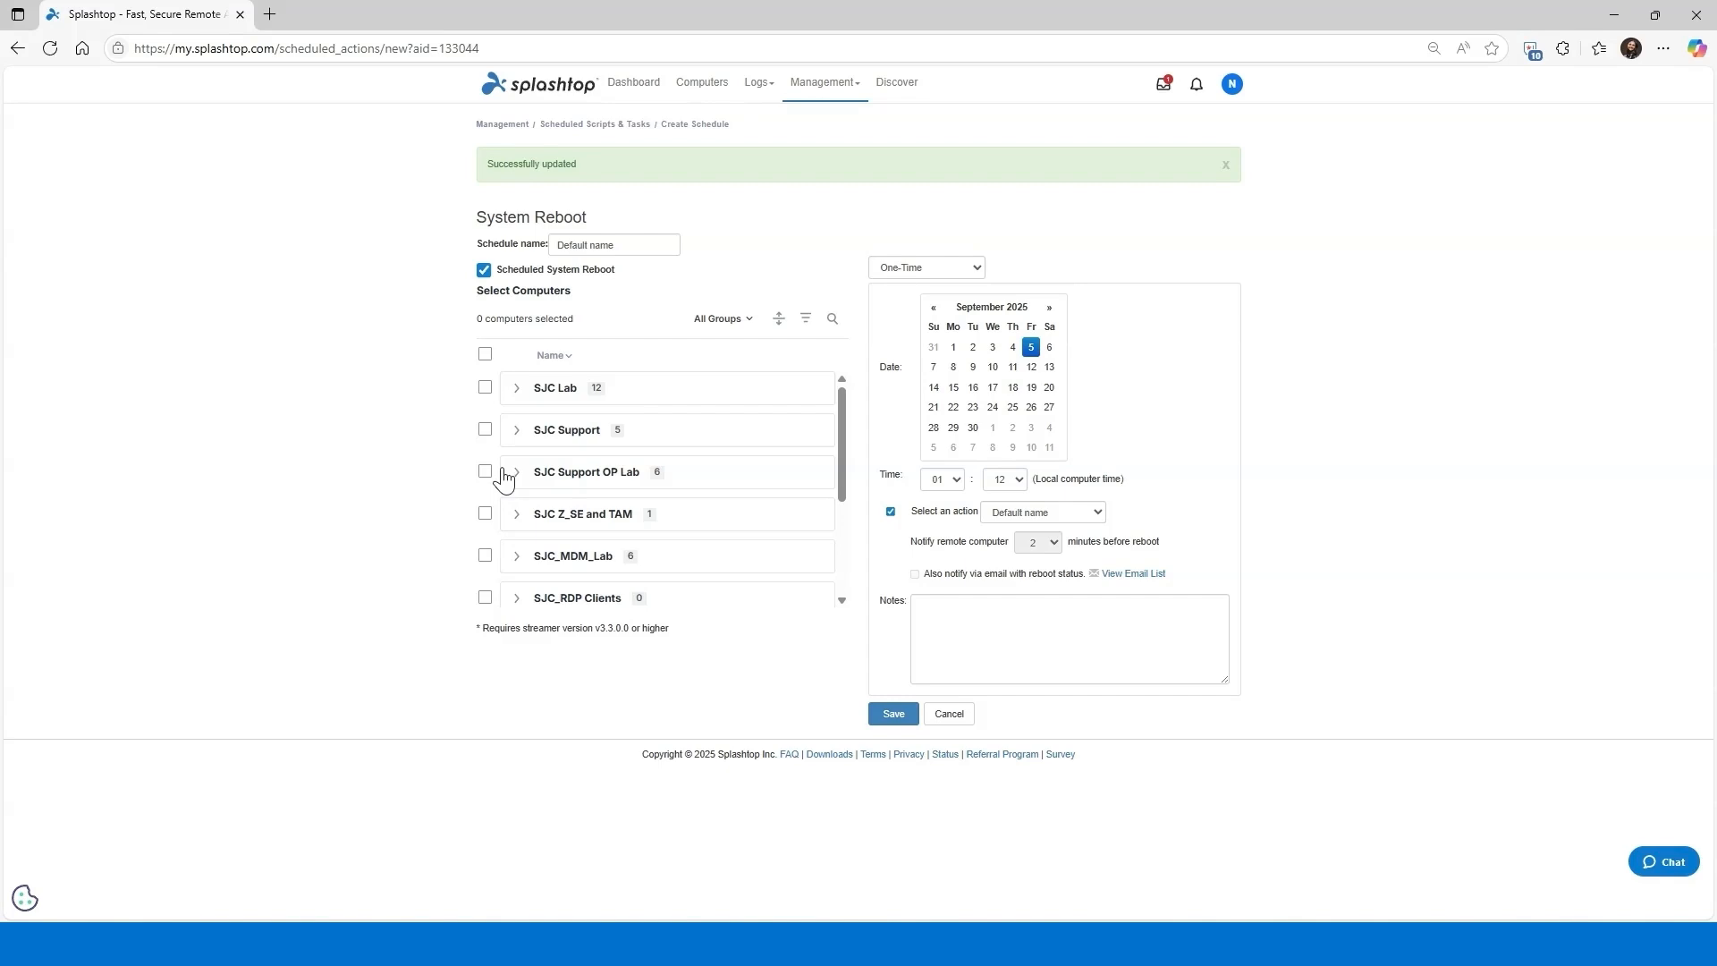
click(824, 81)
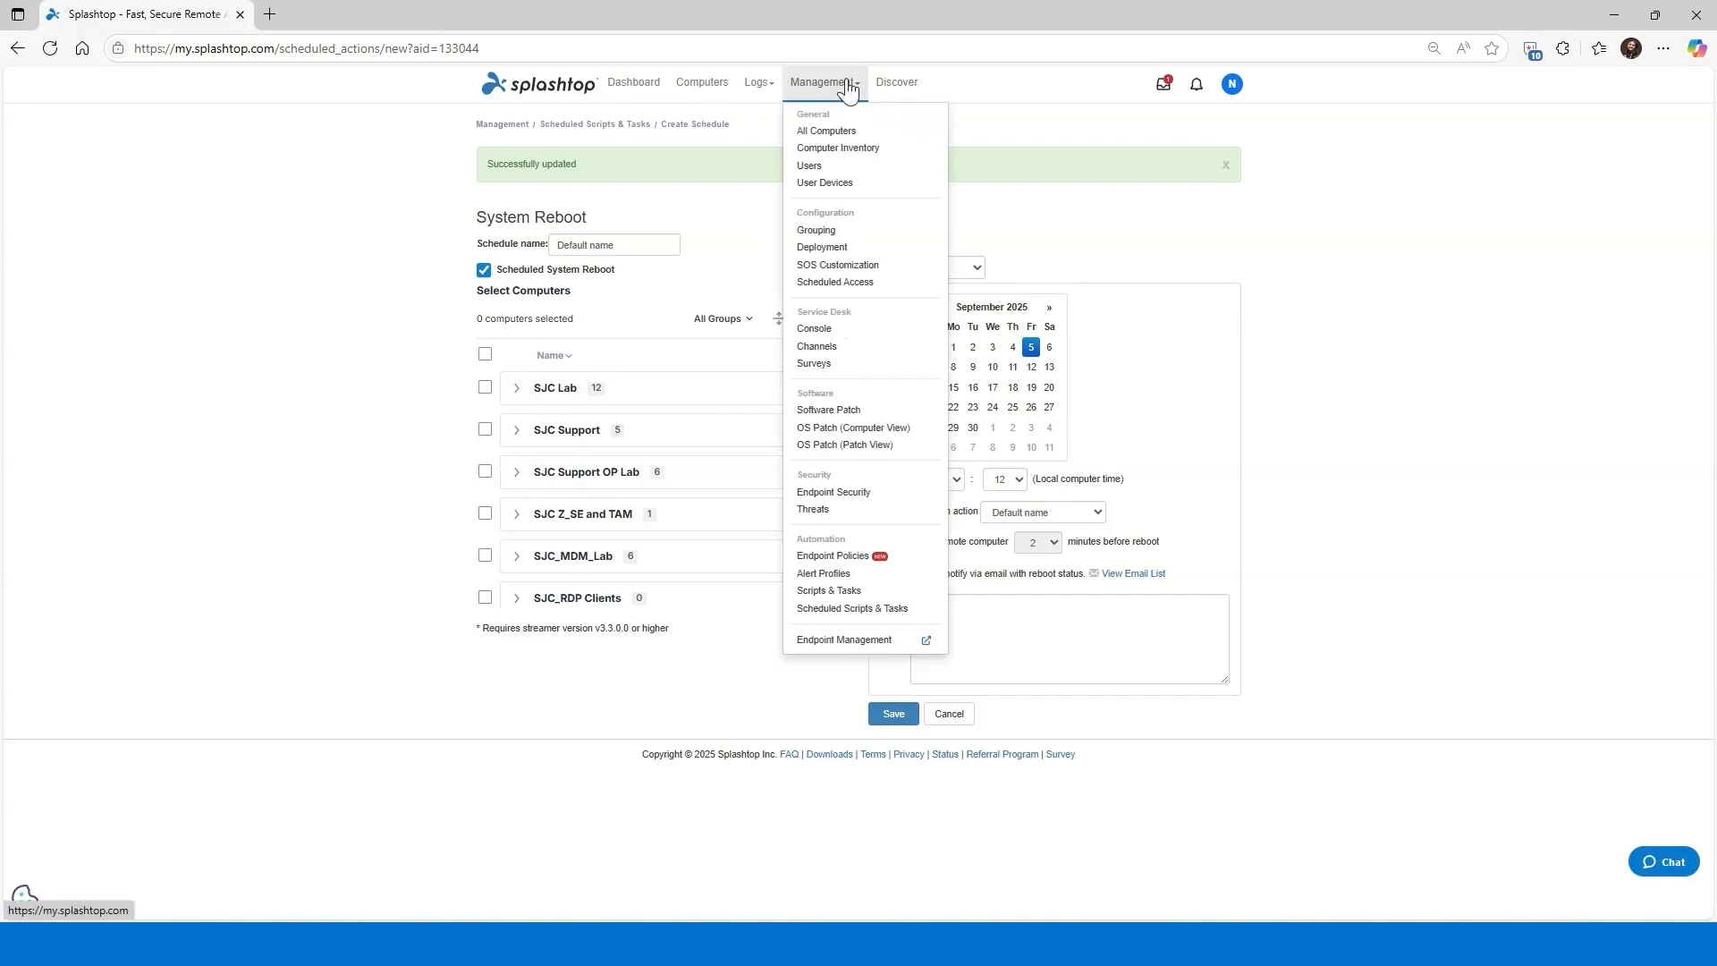
click(854, 594)
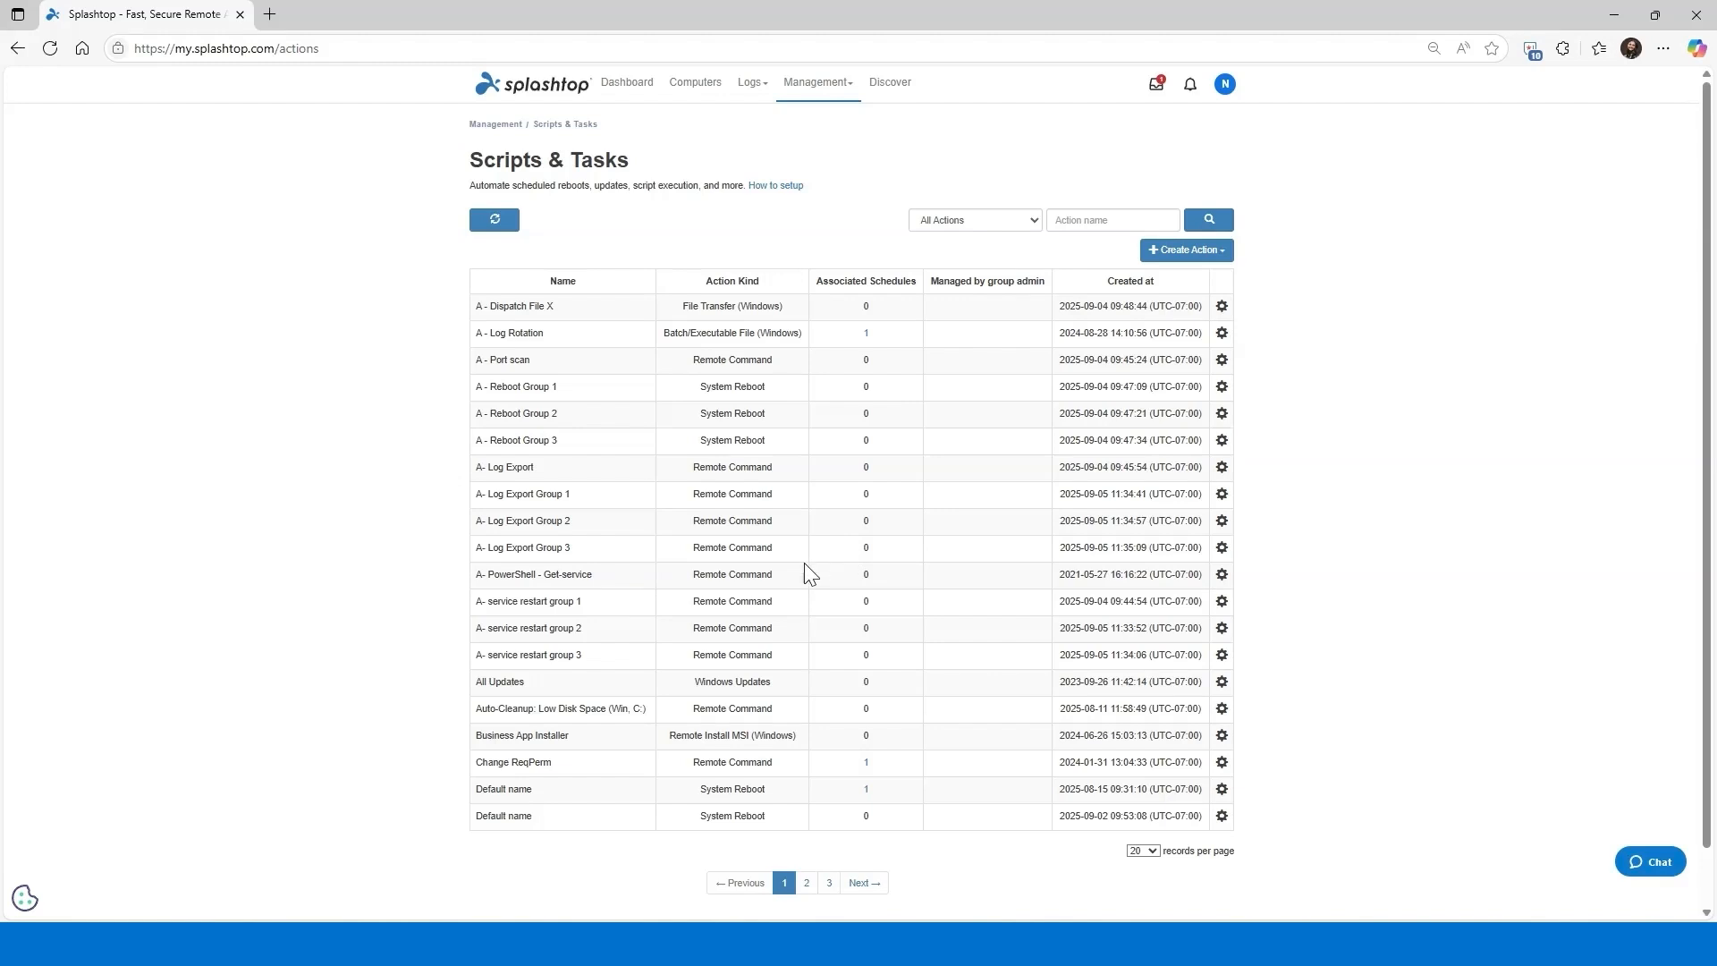
Step: Go to Alert Profiles, view the alert types available for a new profile, and return to the profile list
click(818, 85)
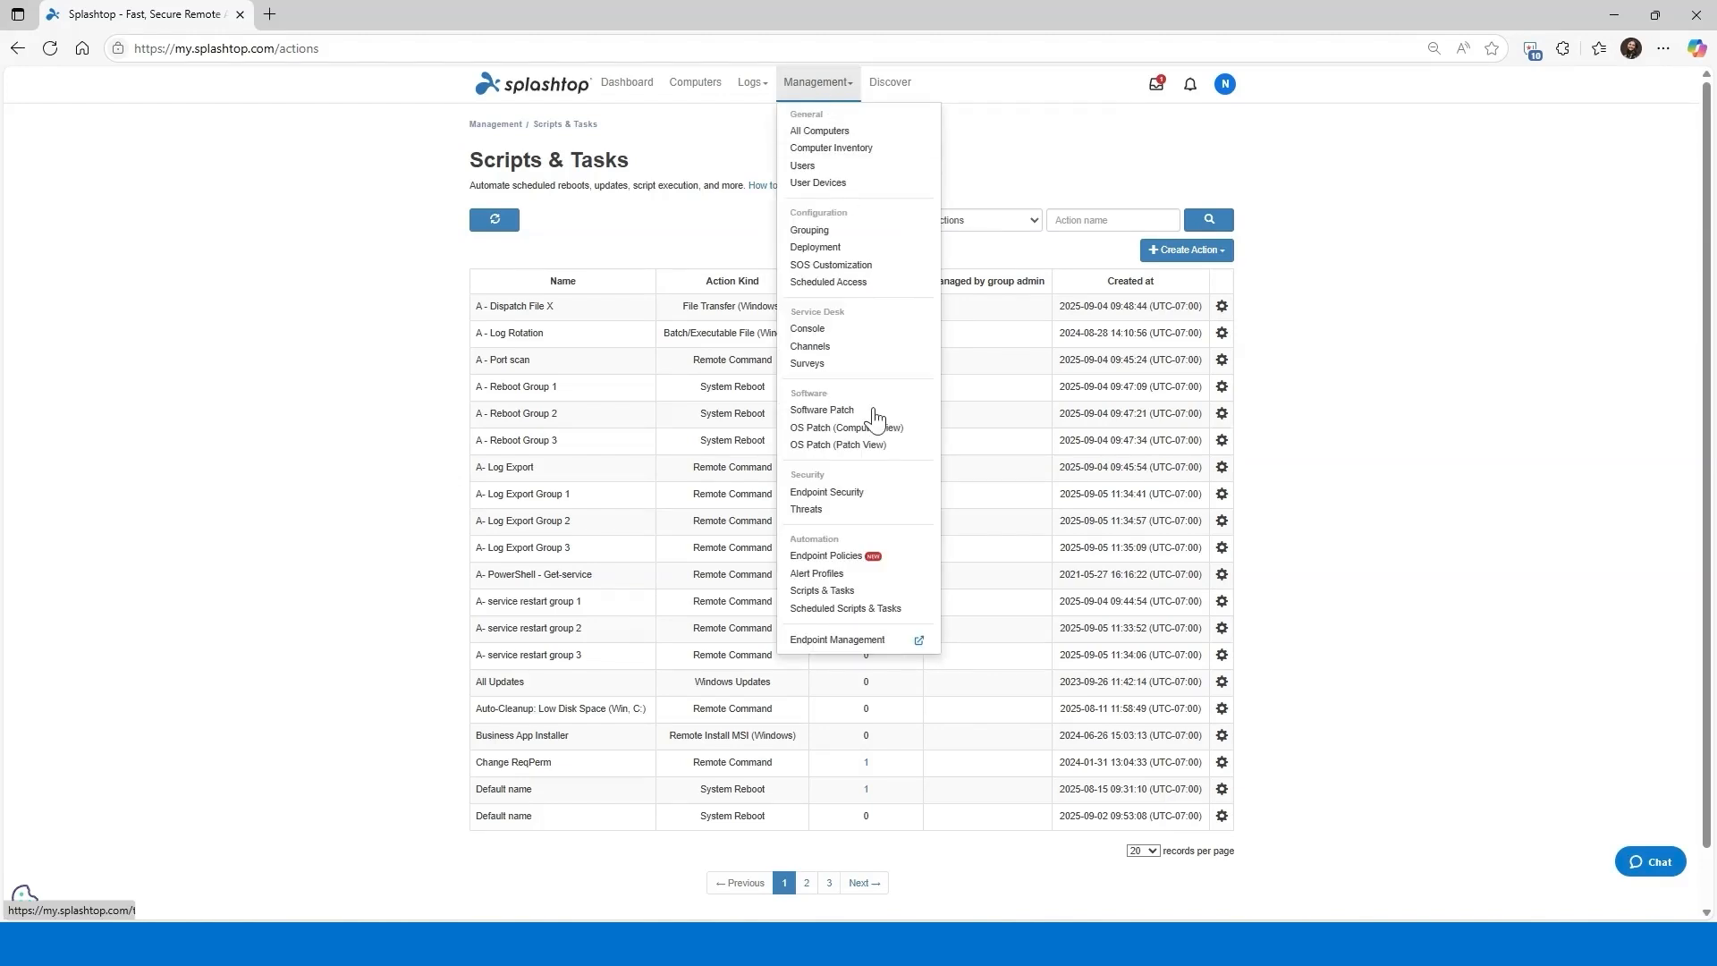
click(847, 577)
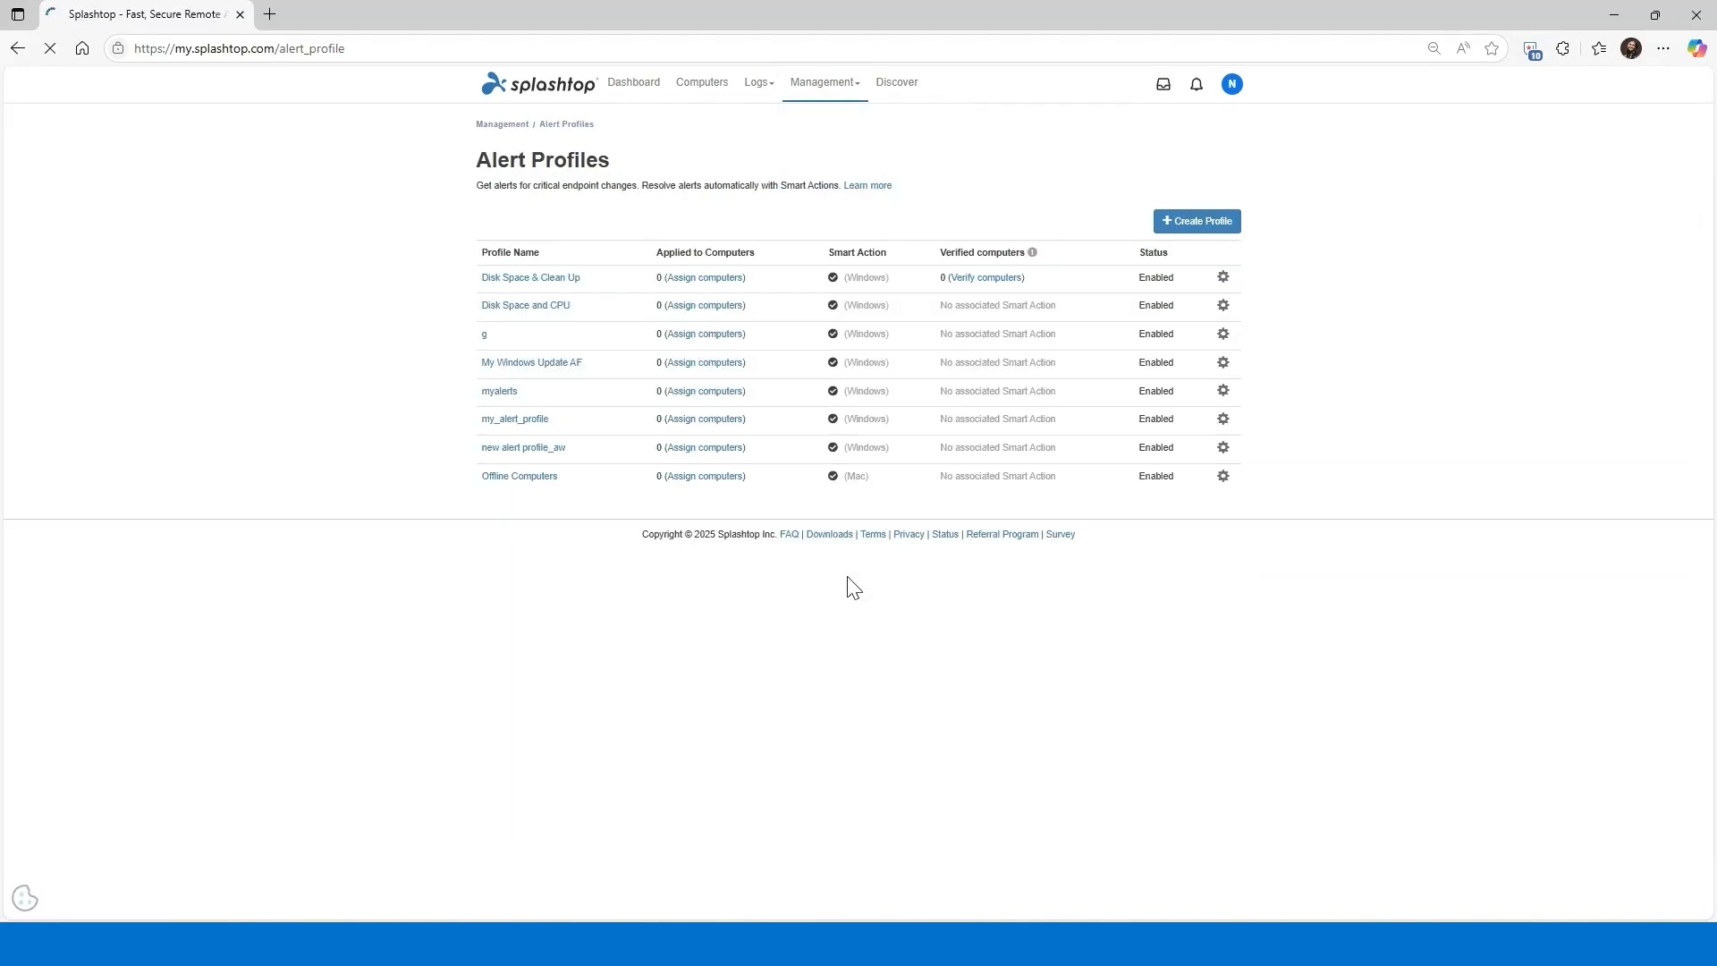
click(1174, 222)
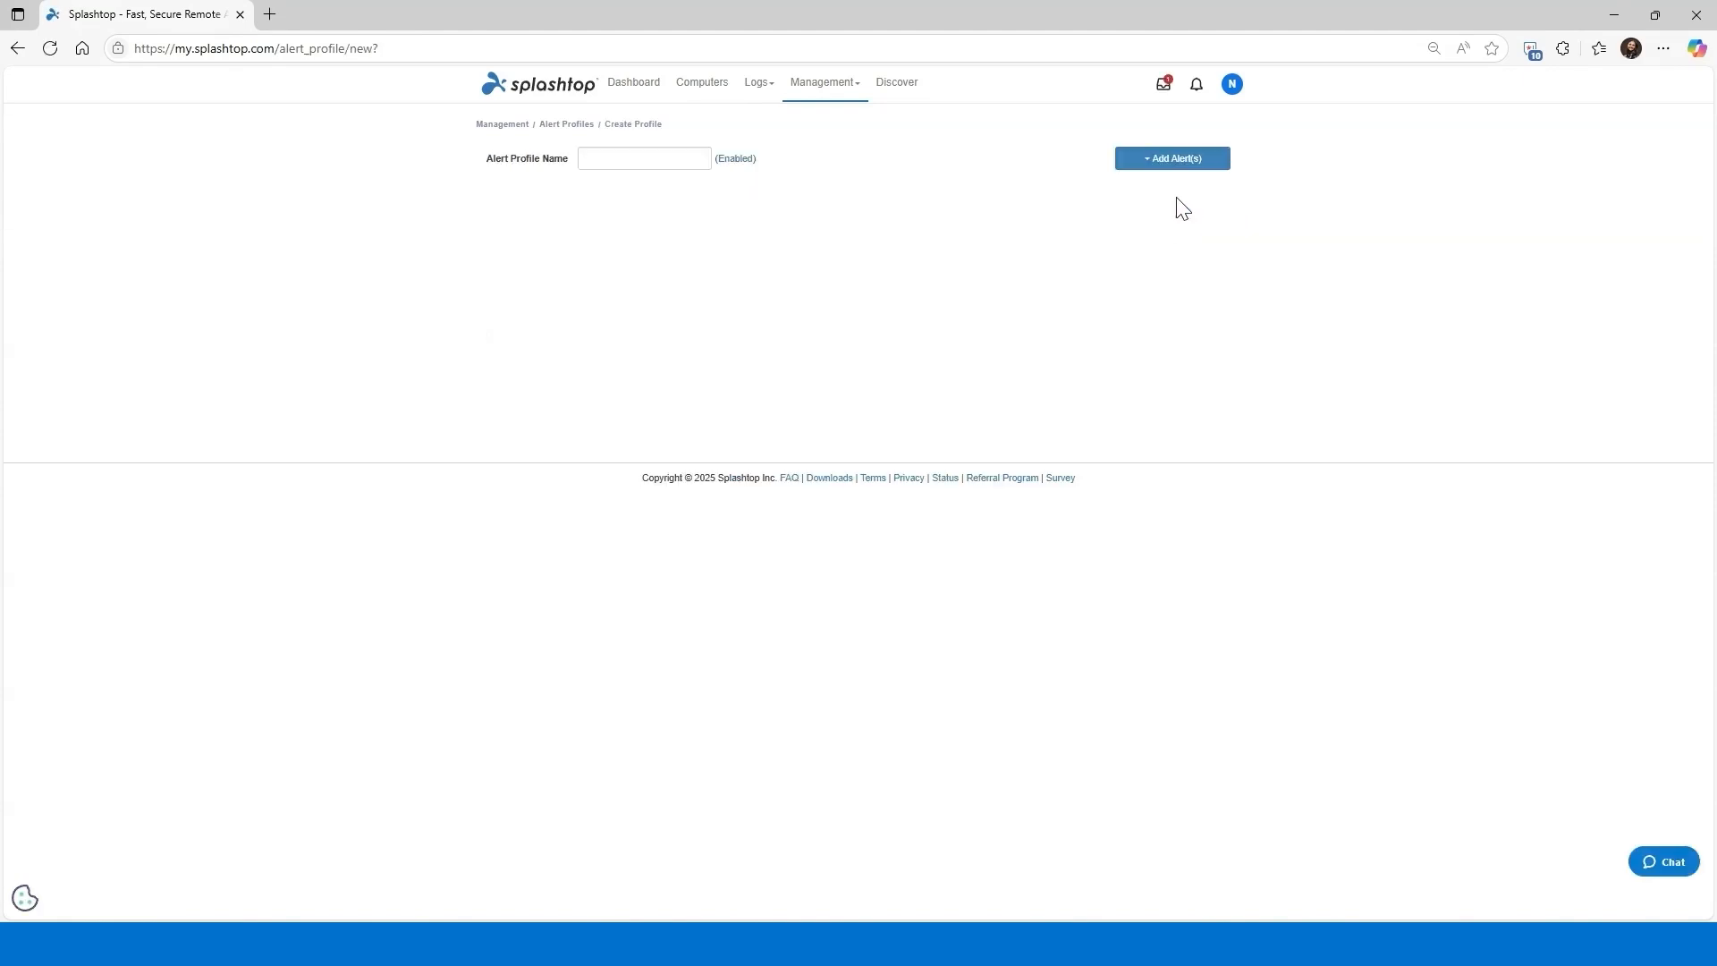
click(1180, 165)
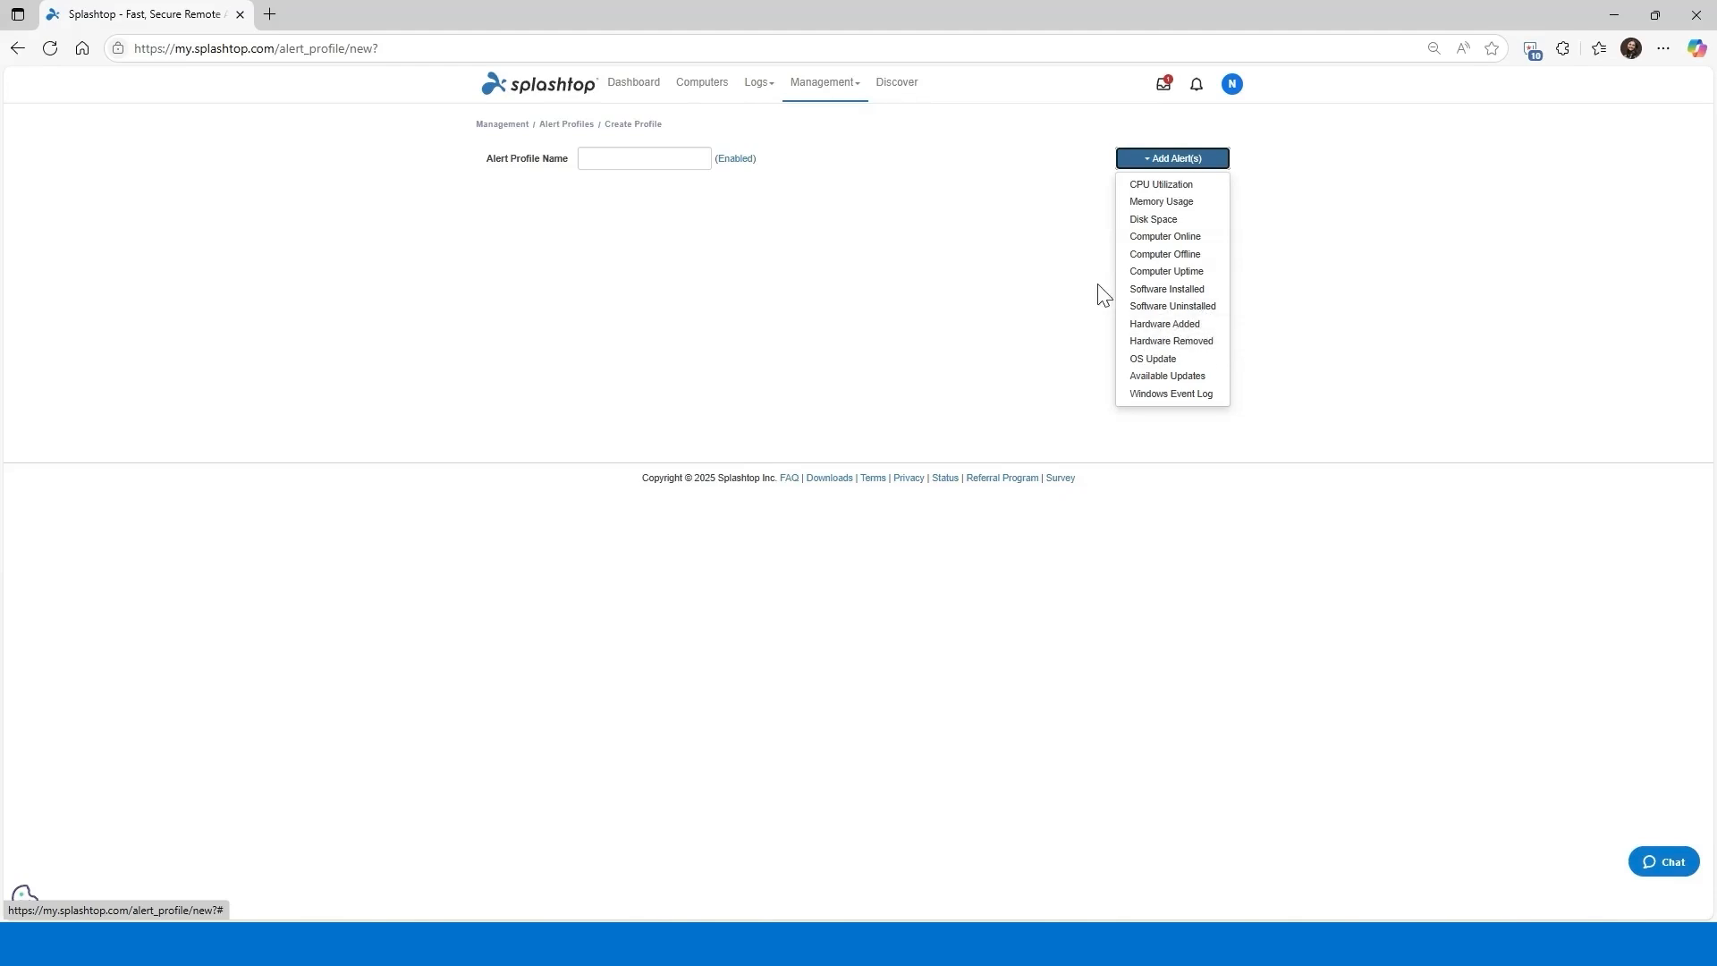
click(845, 579)
key(alt+Left)
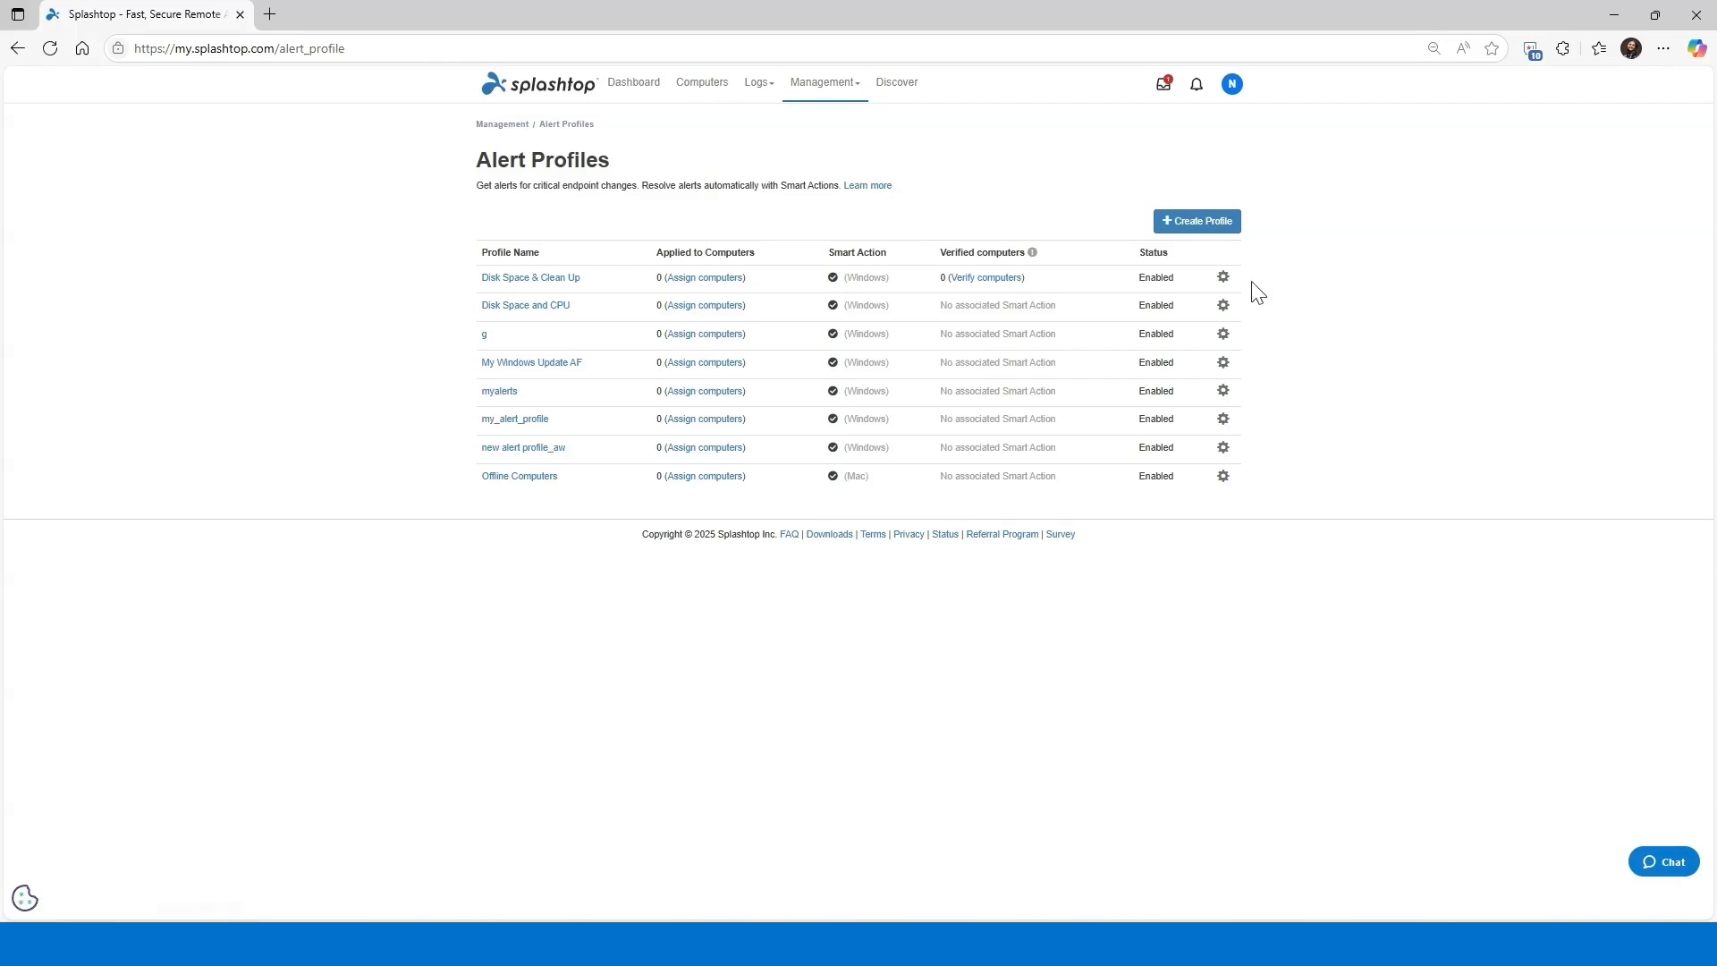
Step: Edit the Disk Space & Clean Up alert profile, toggle email notification for alerts, and cancel the changes
click(1223, 279)
click(1215, 300)
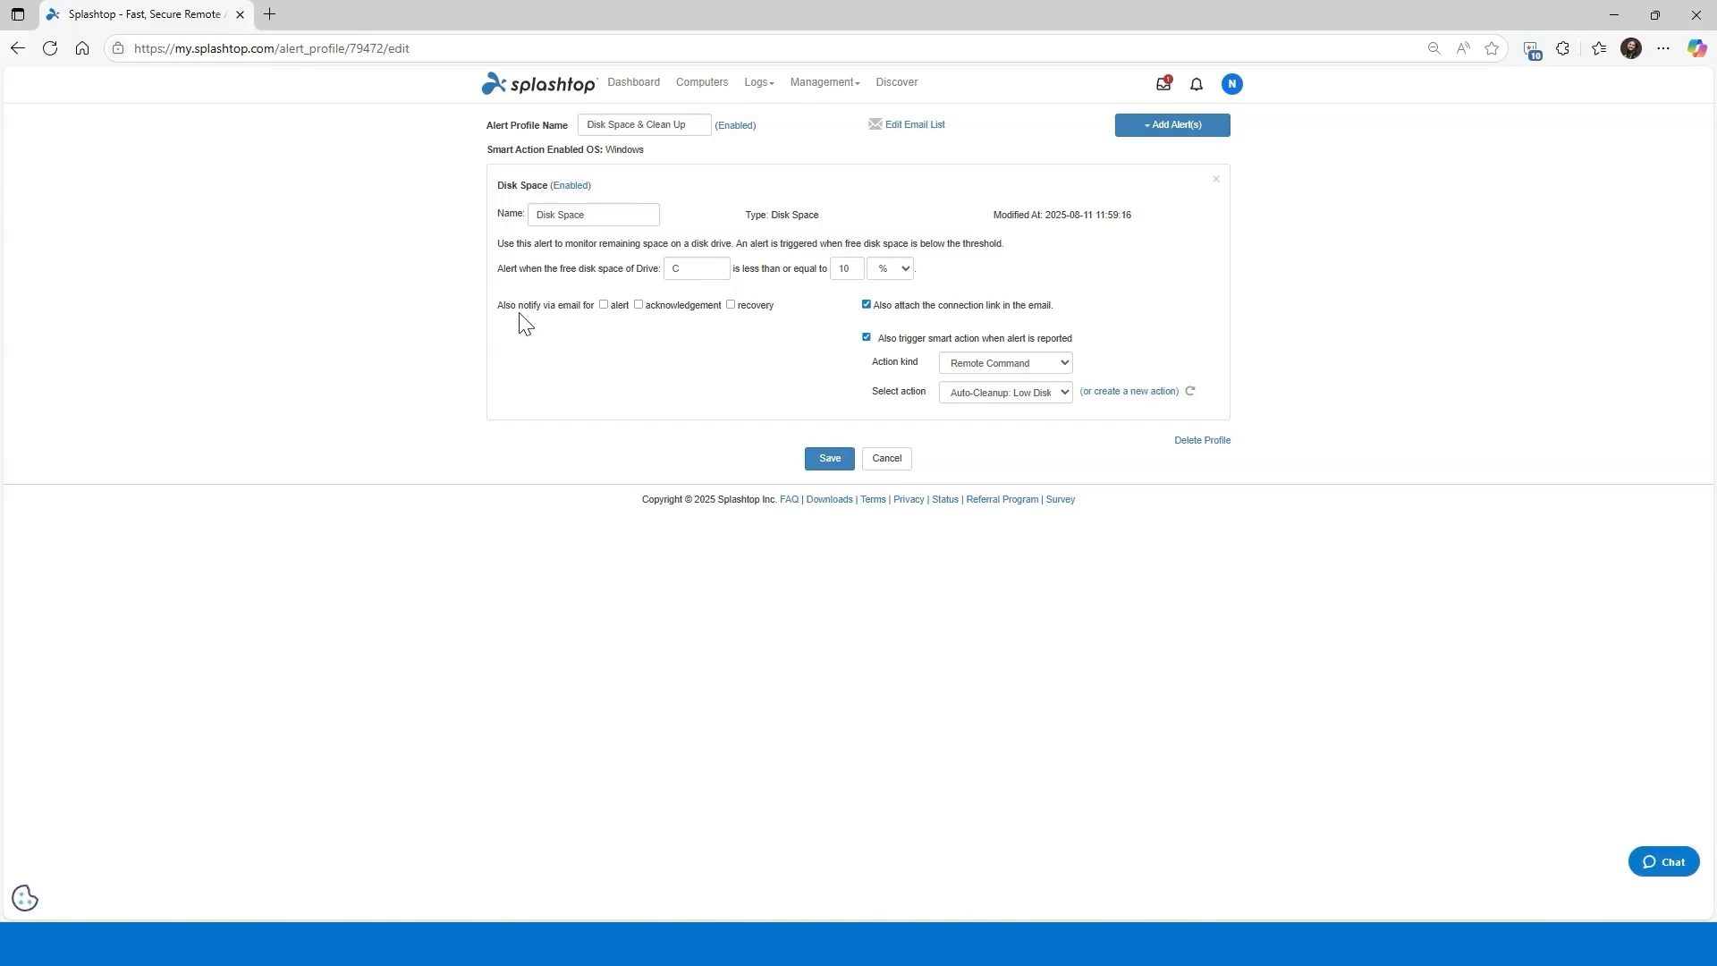
click(605, 308)
click(885, 462)
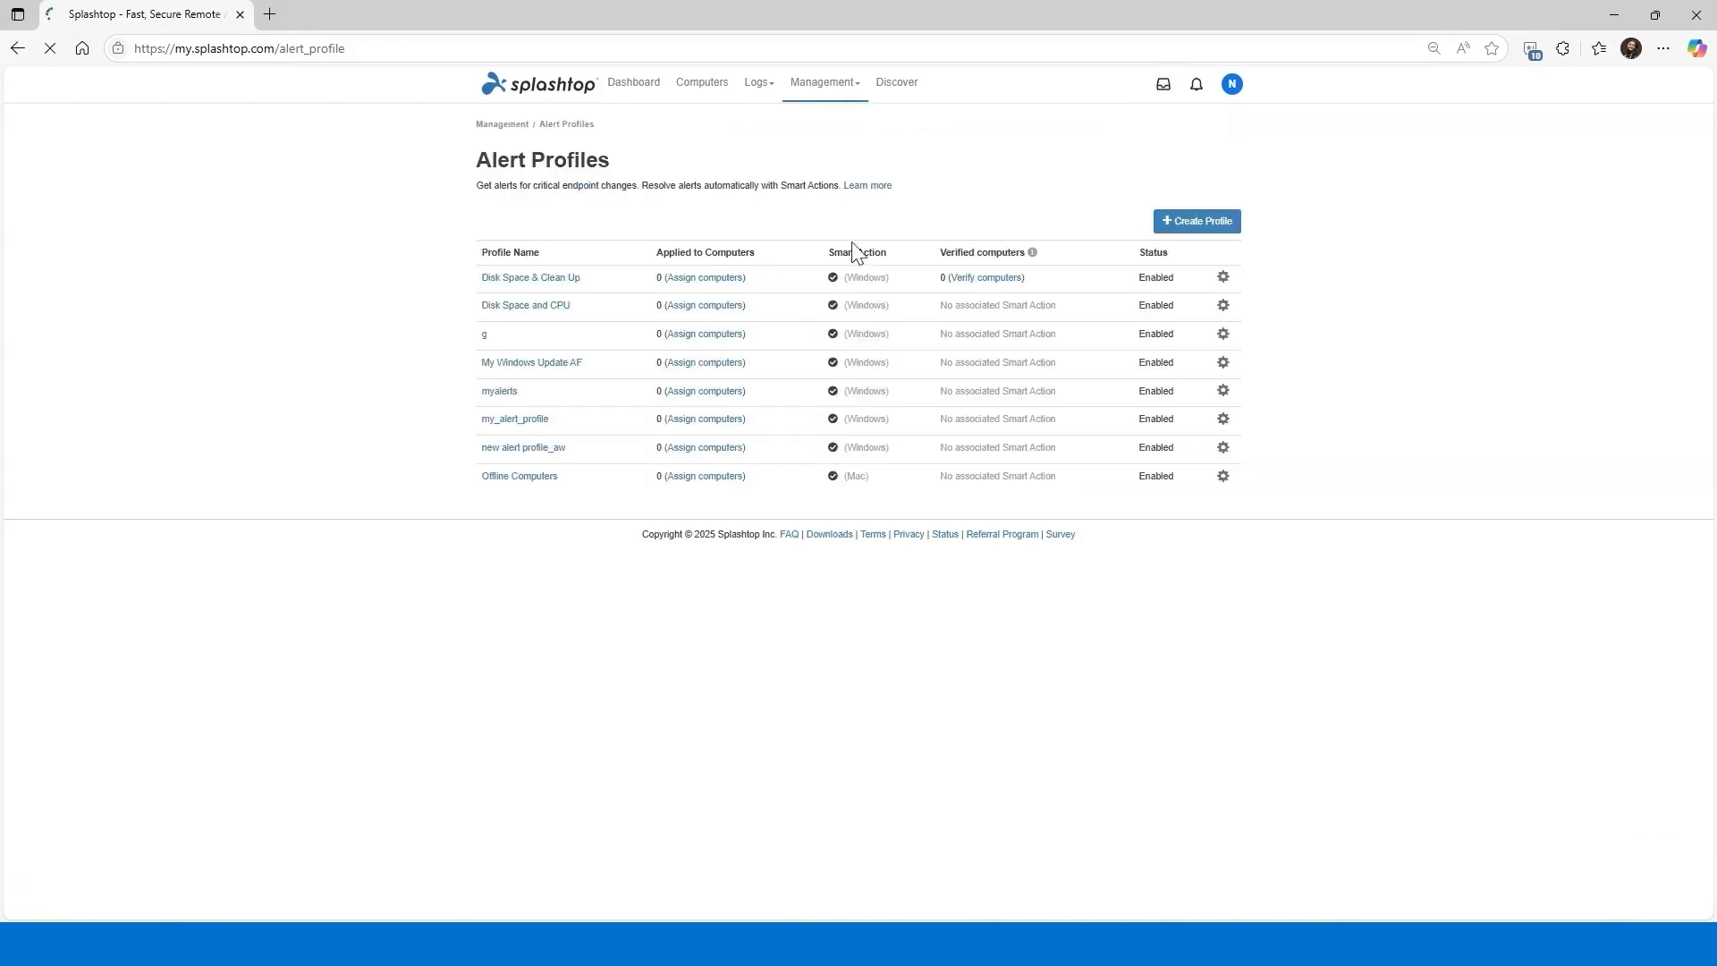
Step: Go to Endpoint Security and review the antivirus software, protection and threat status of the listed computers
click(824, 82)
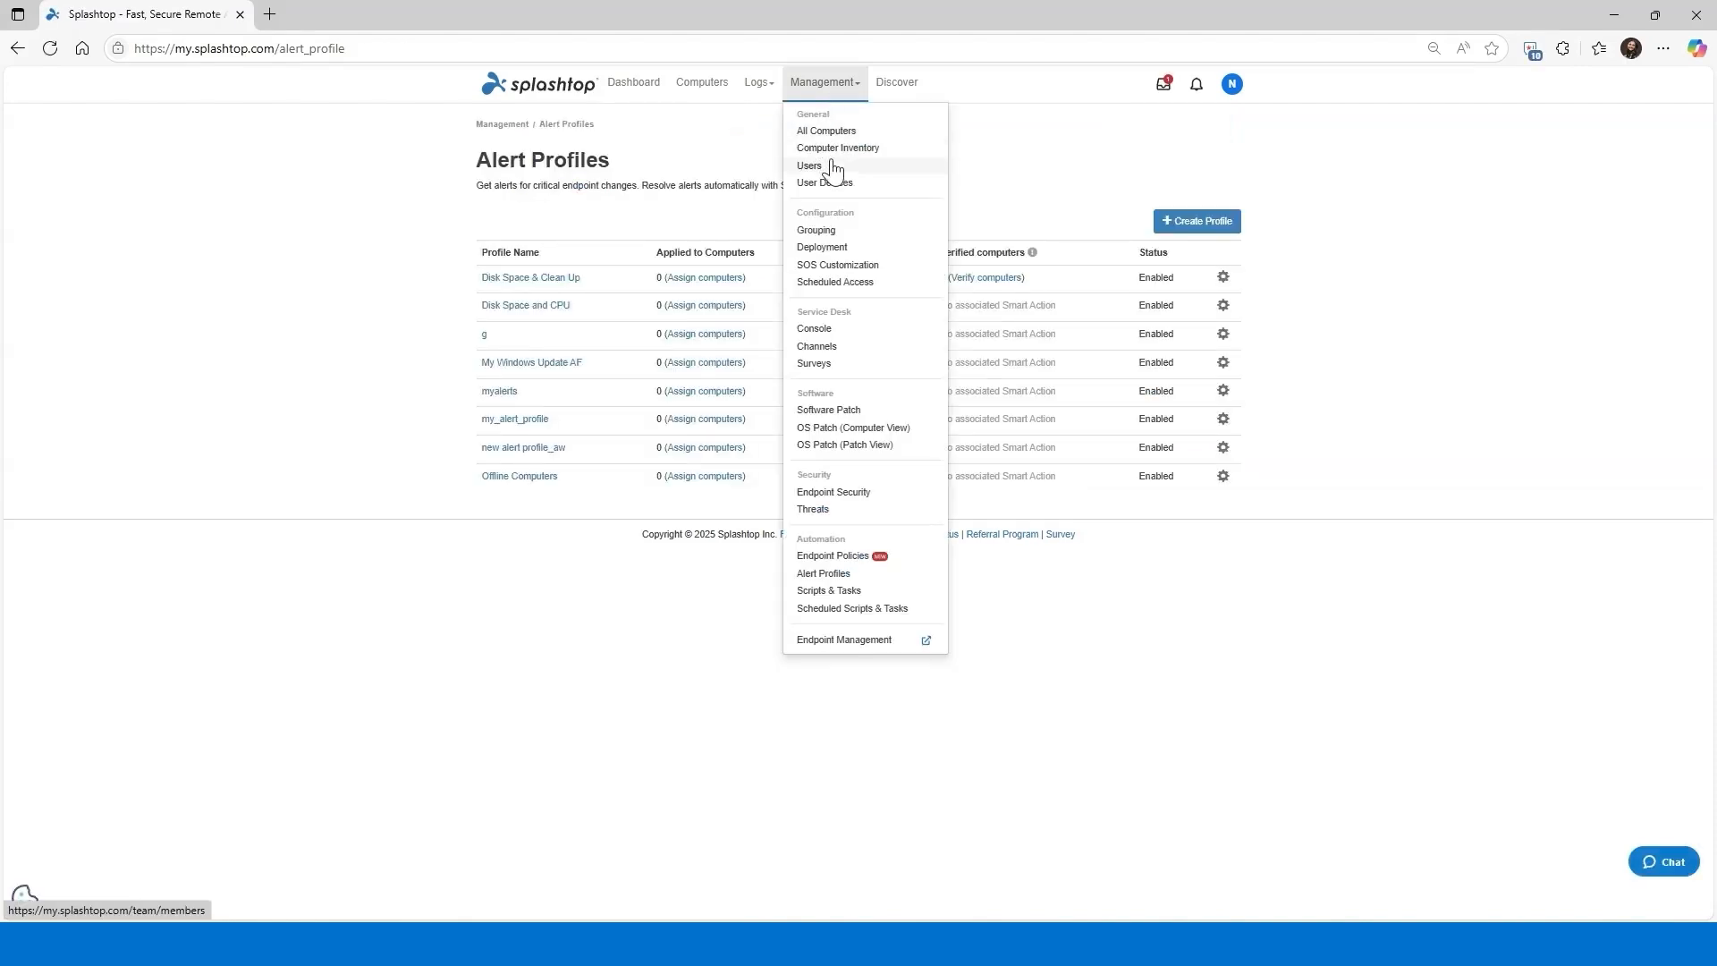
click(835, 493)
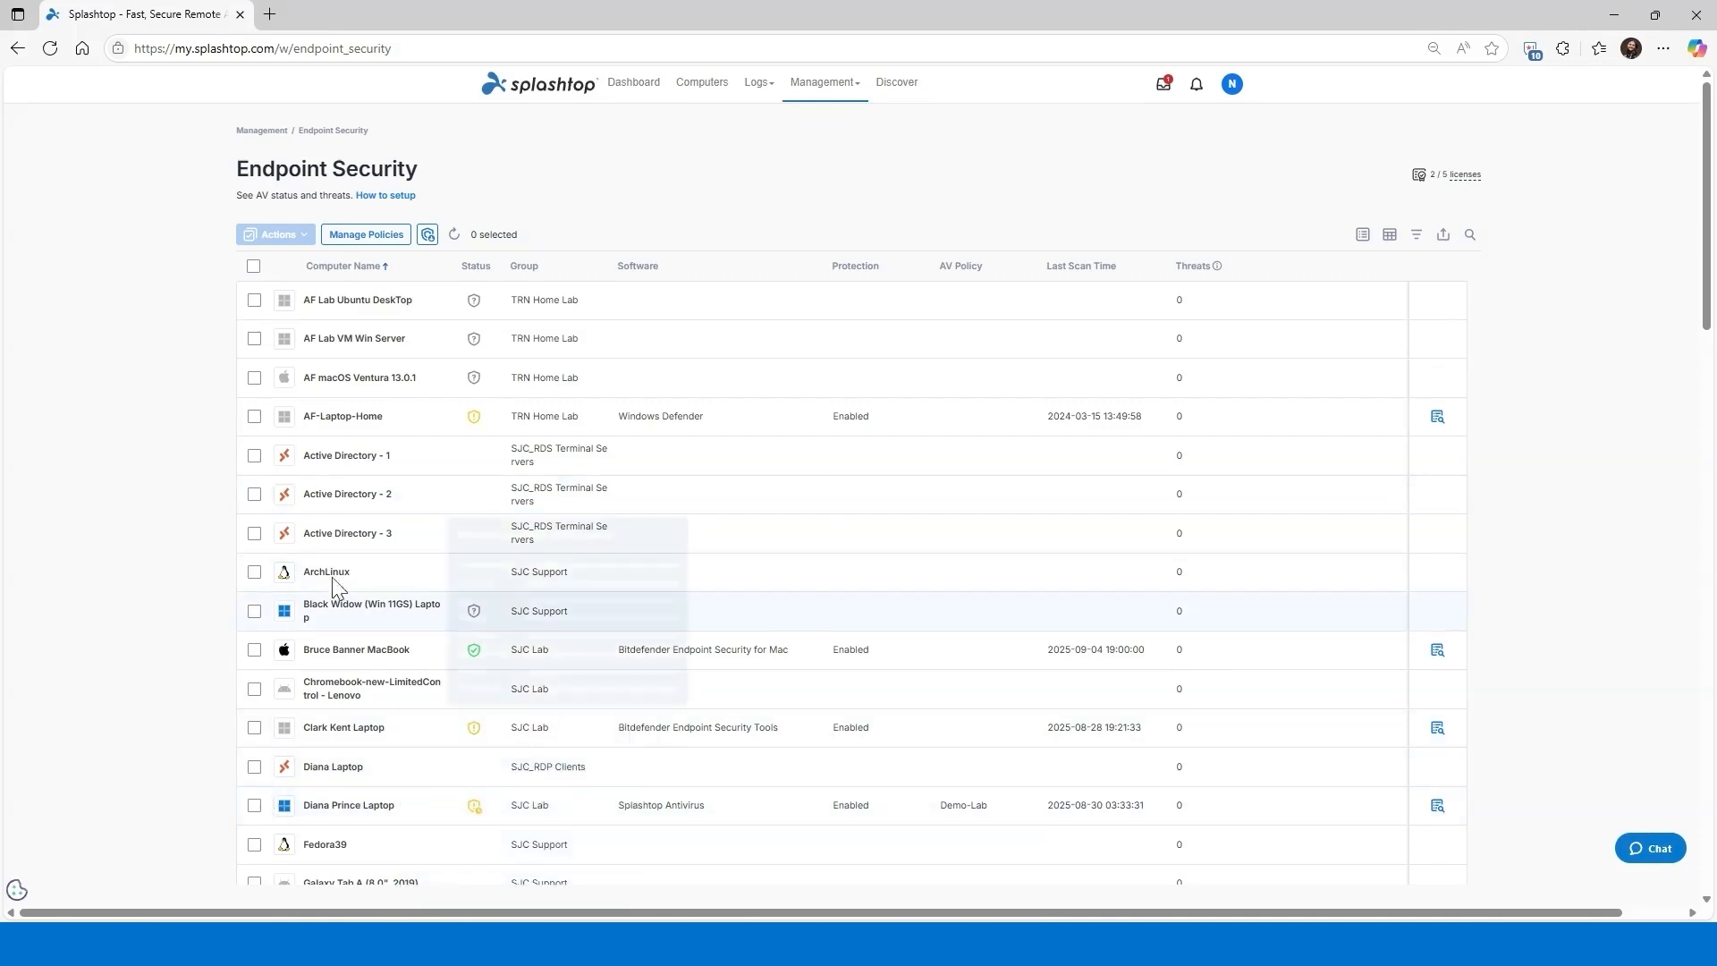
scroll(619, 403, down, 2)
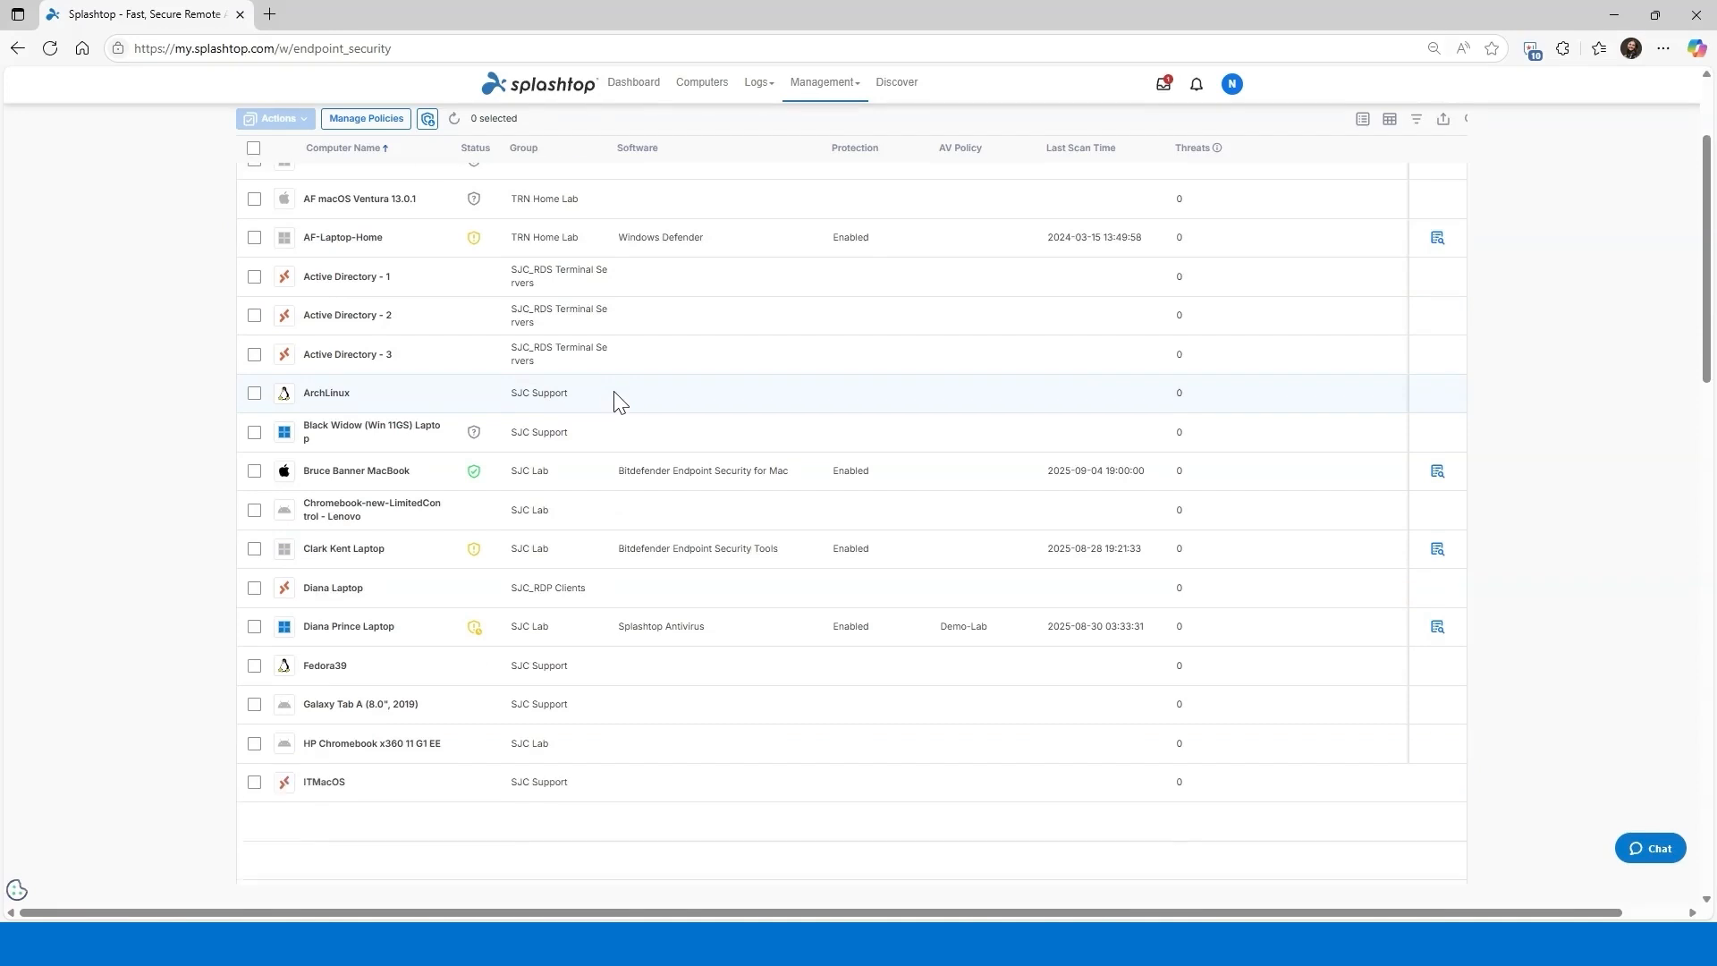
scroll(615, 395, up, 2)
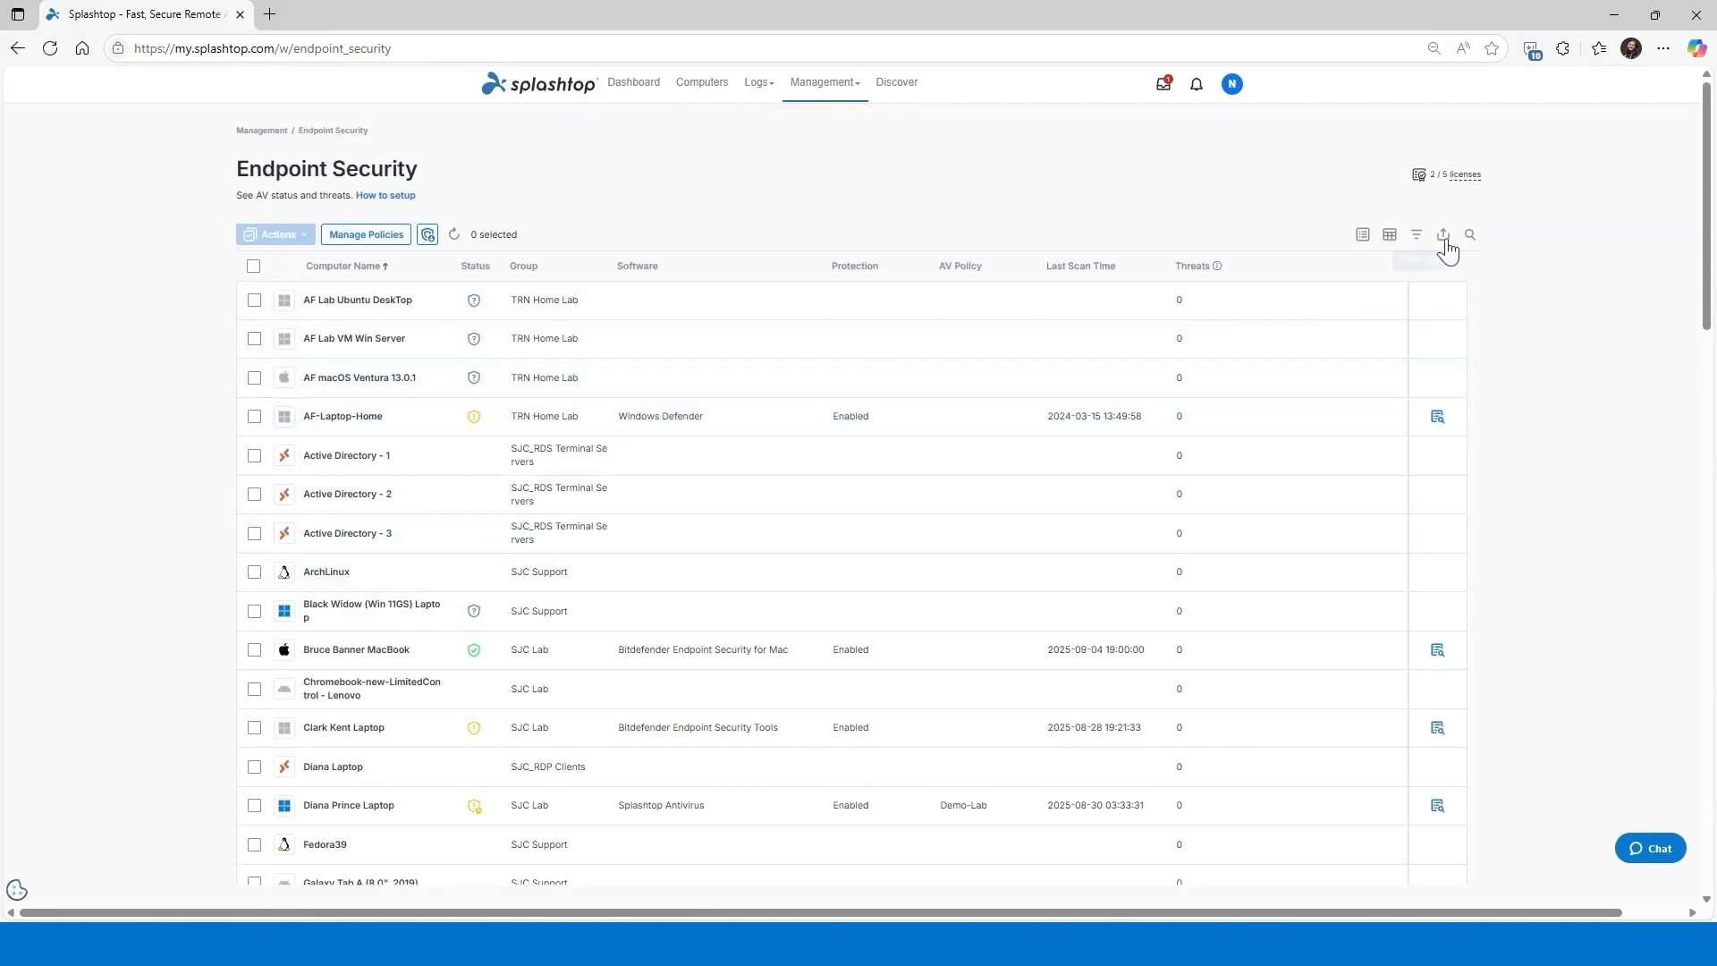
Step: Filter the computers by AV software to Bitdefender Endpoint Security Tools and Splashtop Antivirus, and select all filtered computers
click(1416, 235)
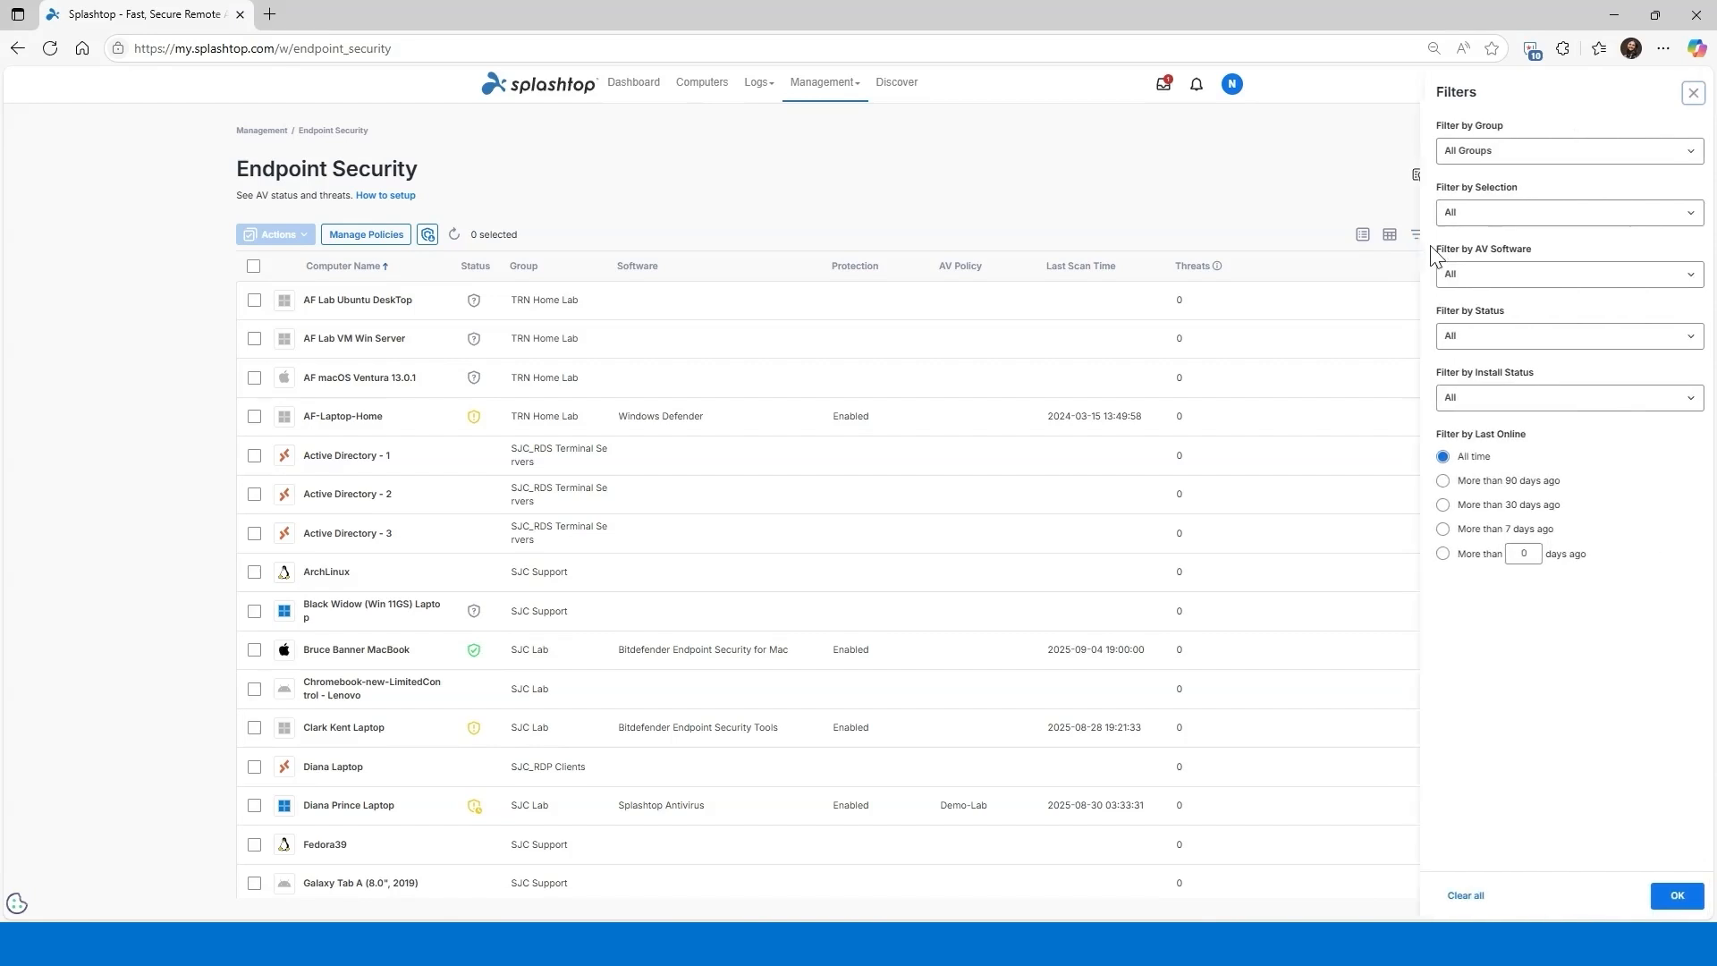
click(1517, 283)
click(1542, 340)
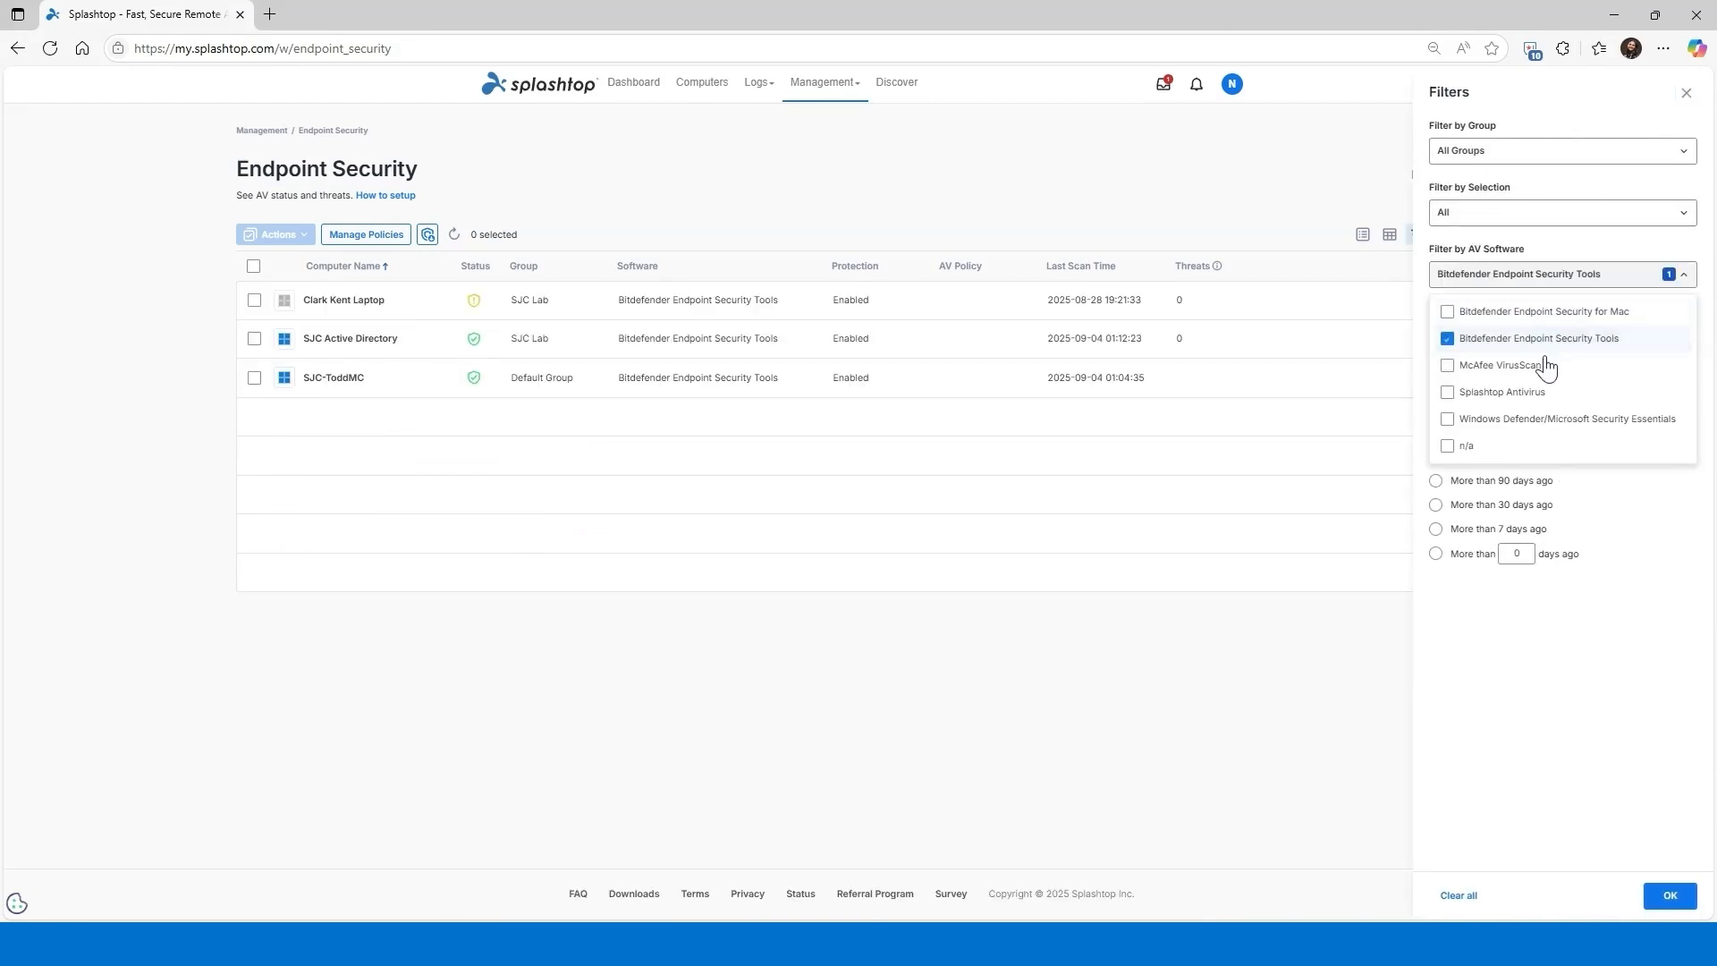
click(1520, 394)
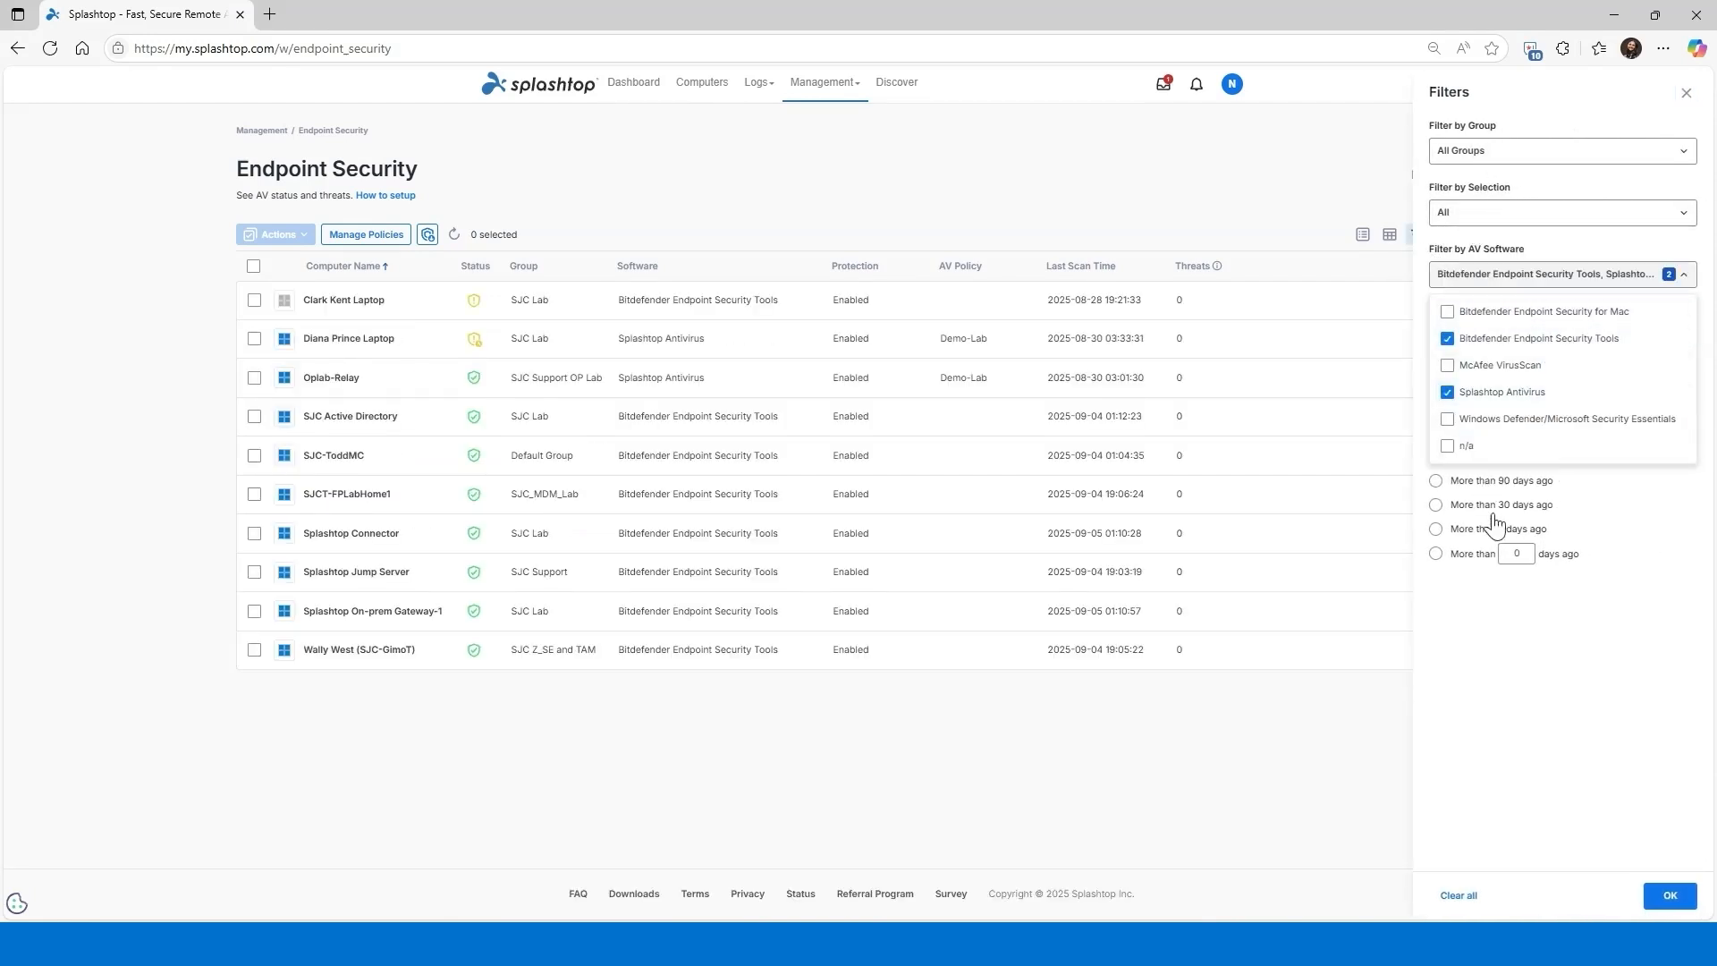
click(1684, 902)
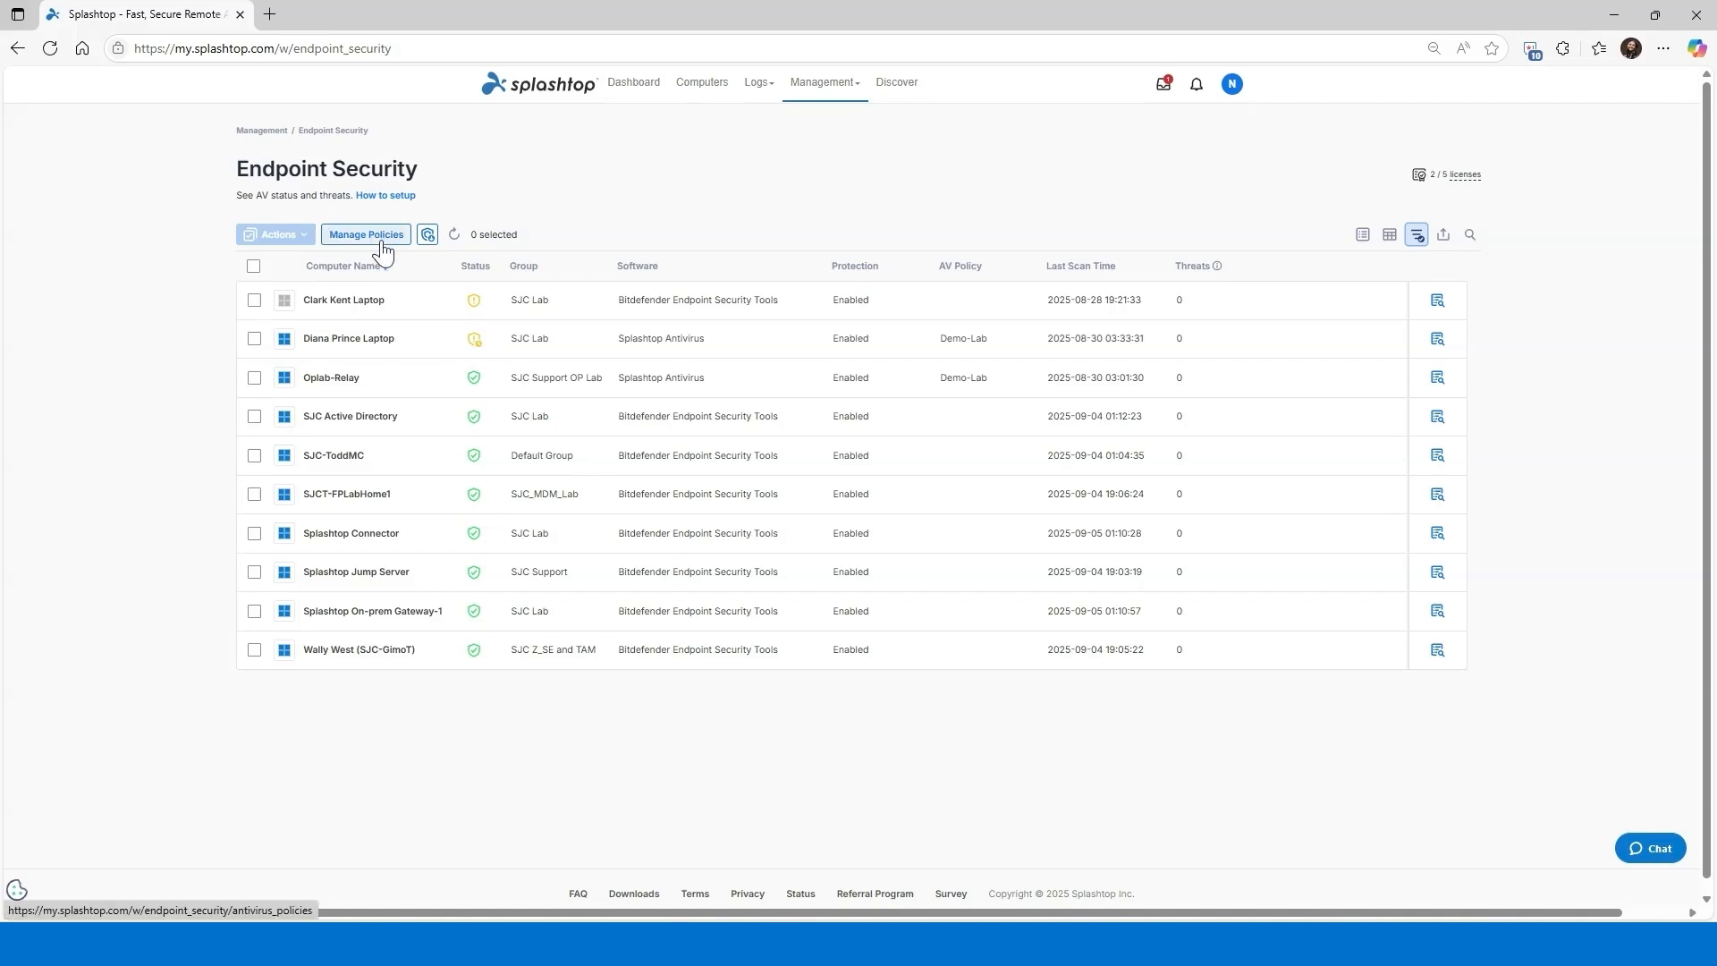
click(253, 266)
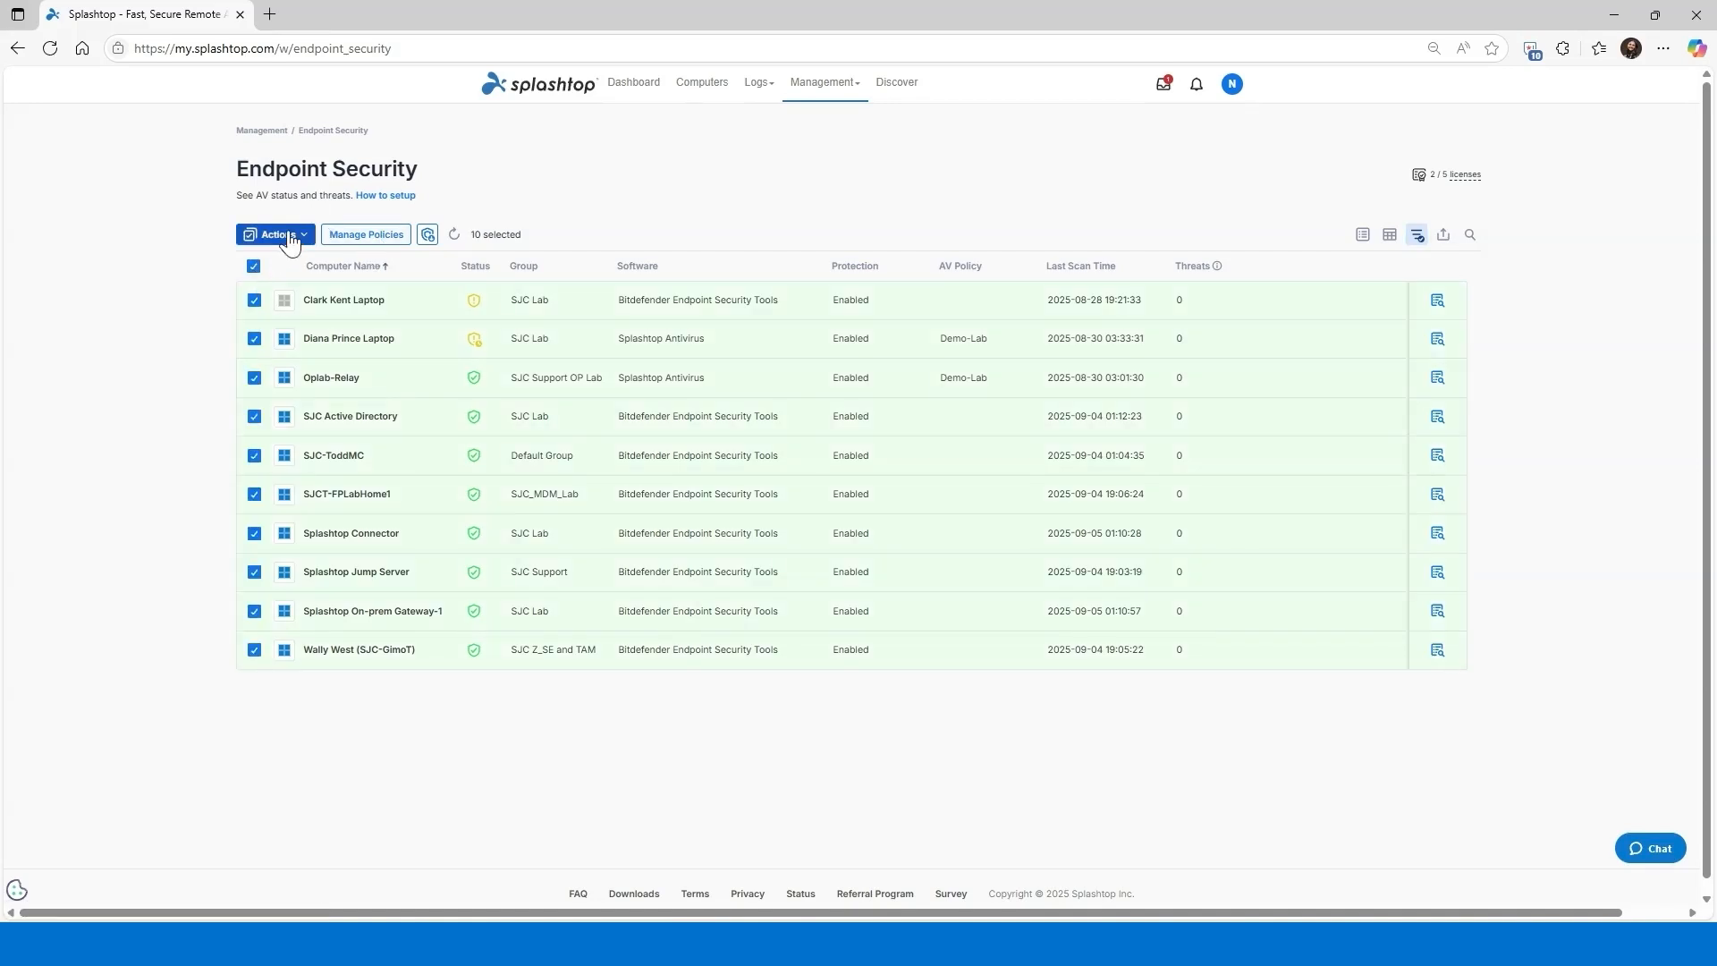
Step: View the actions available for the selected Endpoint Security computers, and go to Computer Inventory
click(290, 240)
mouse_move(760, 89)
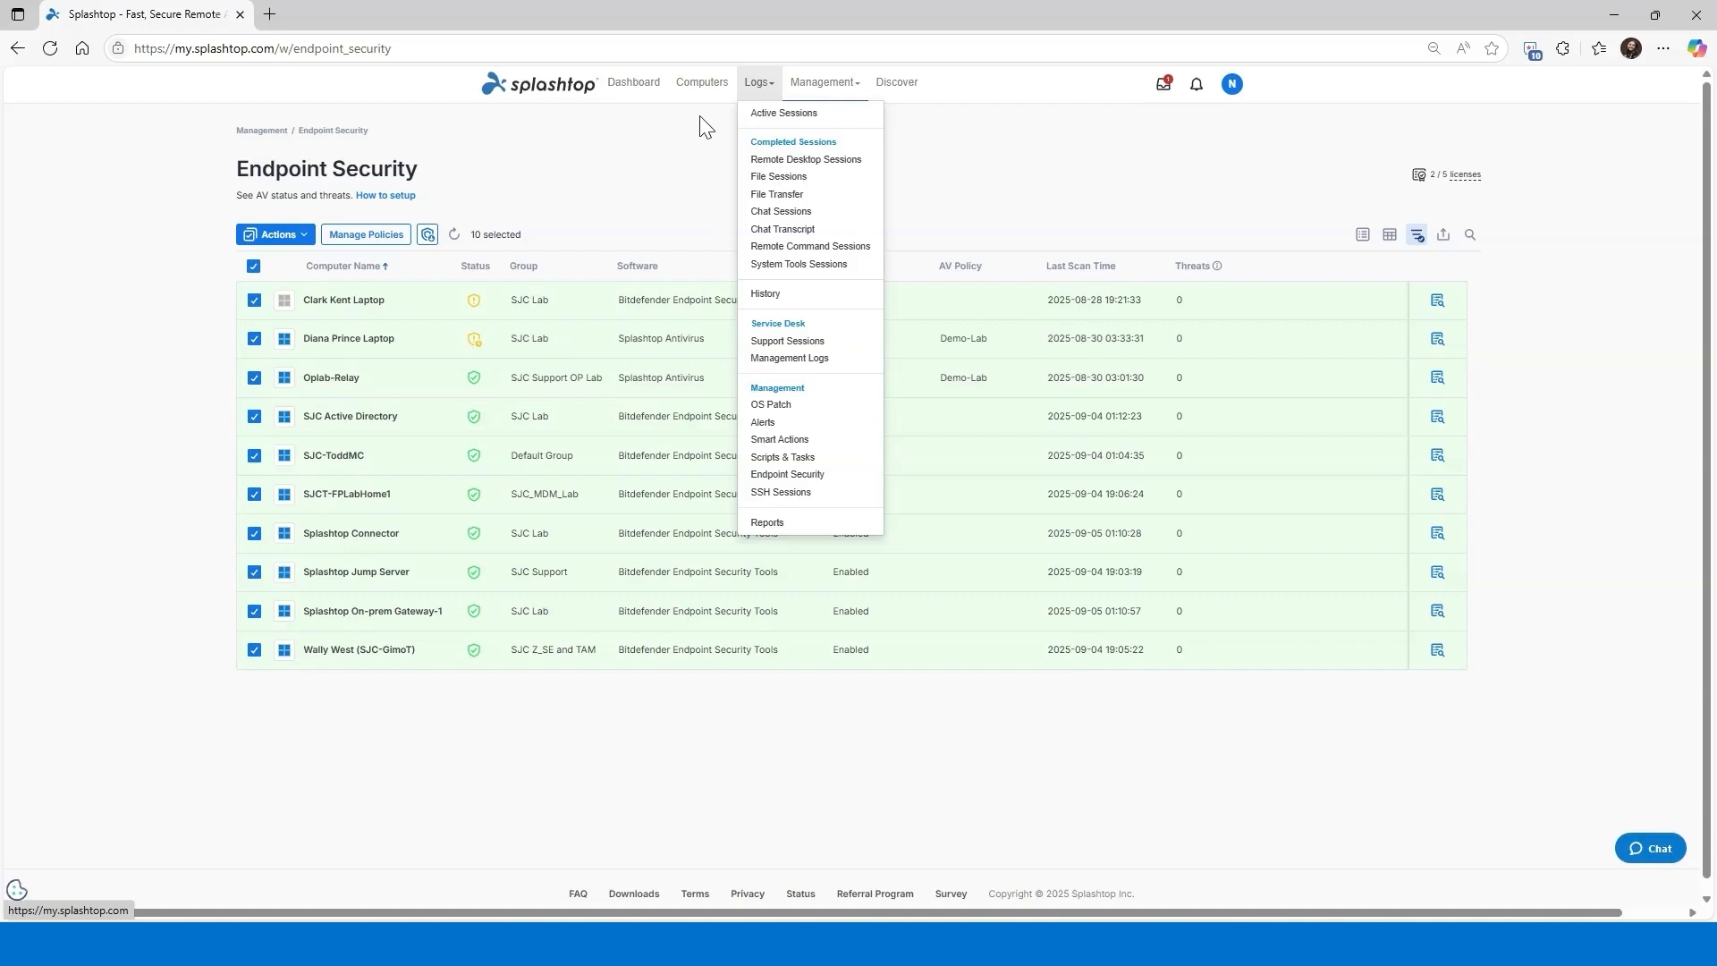
click(821, 82)
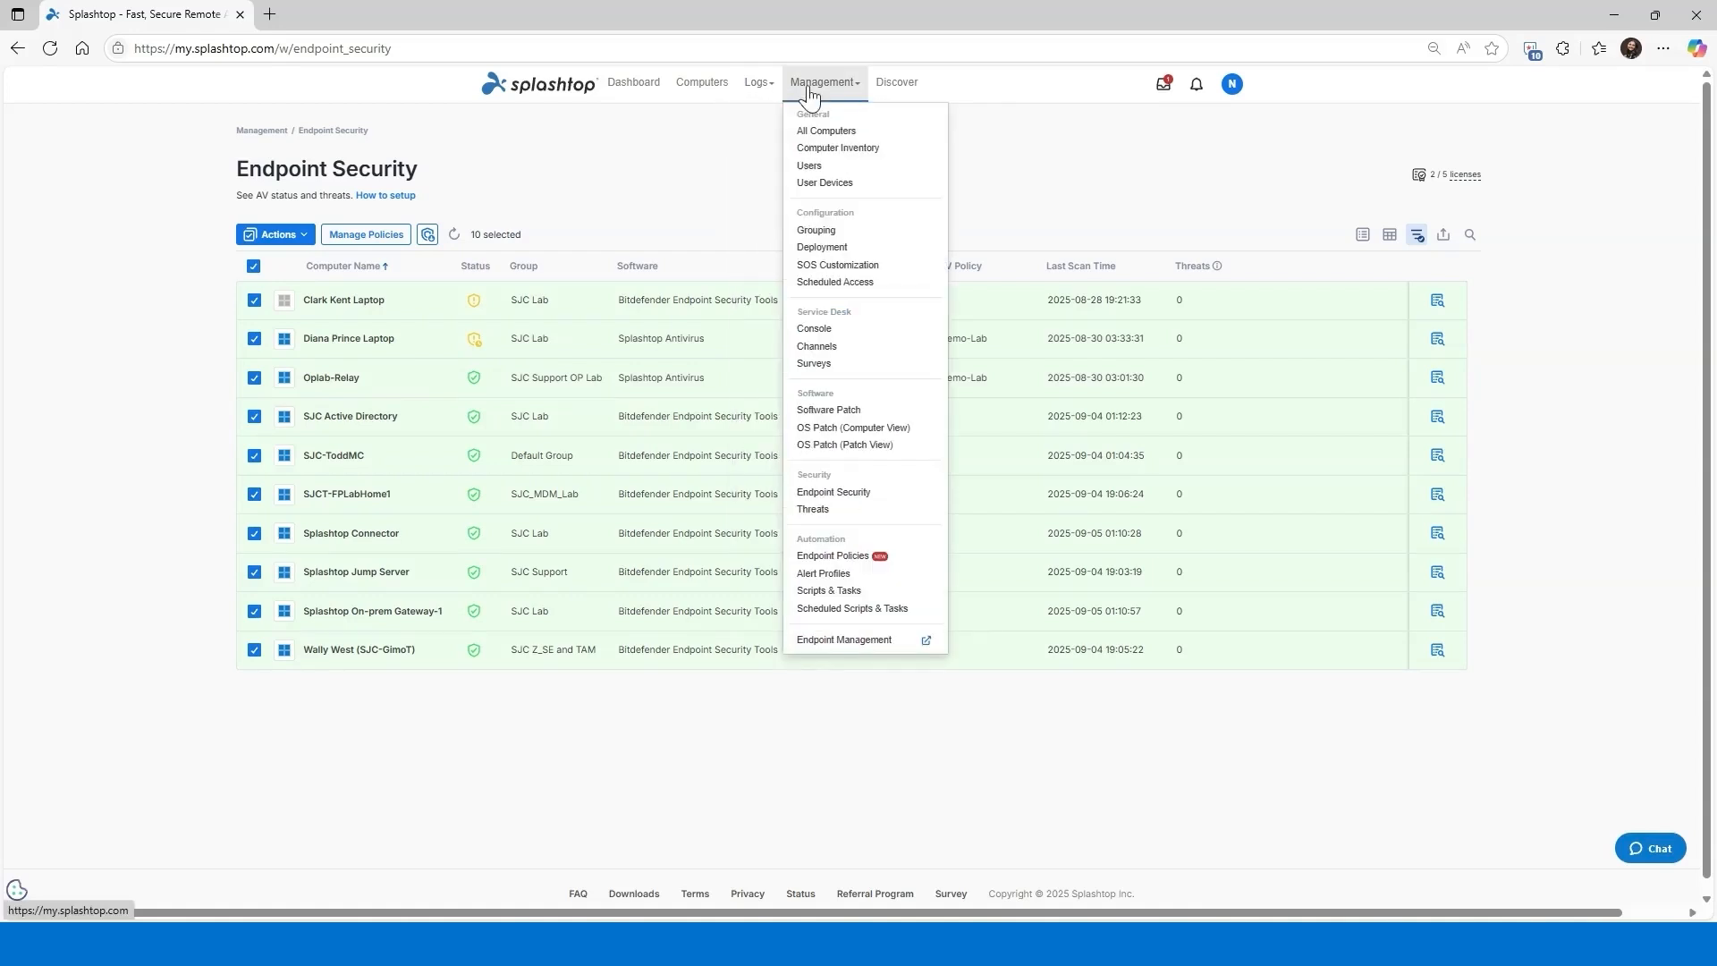
click(838, 147)
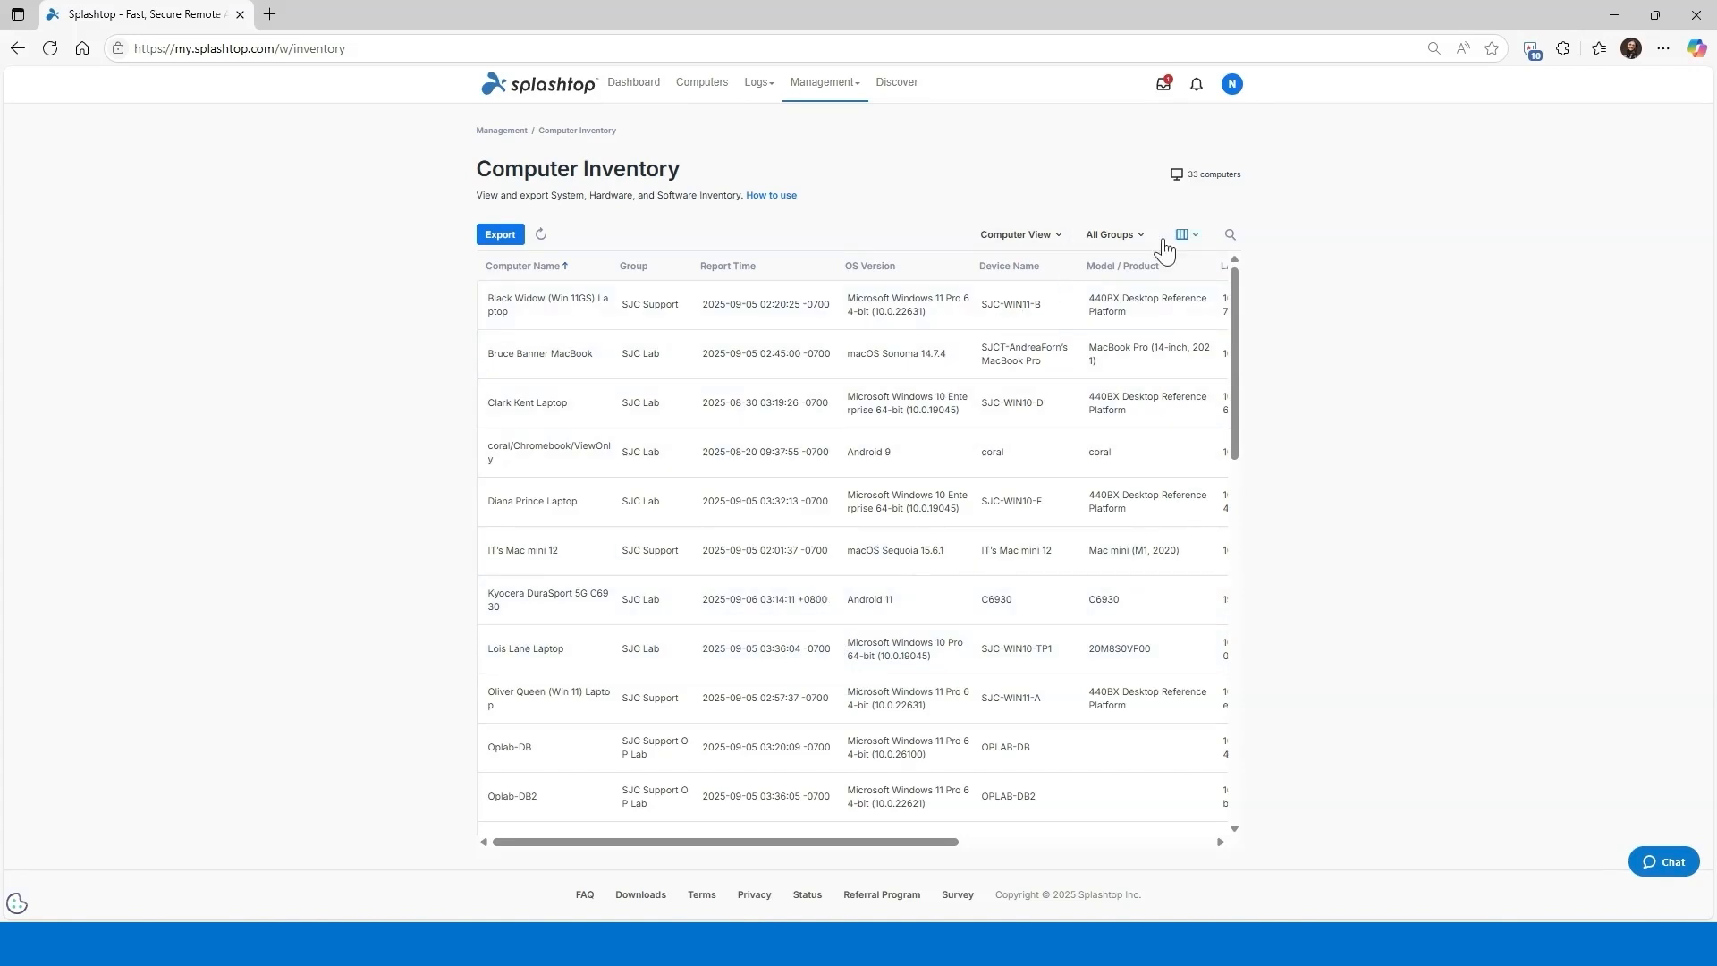
Step: Review the inventory's optional columns and the CSV export options, and close the export dialog without downloading
click(1192, 238)
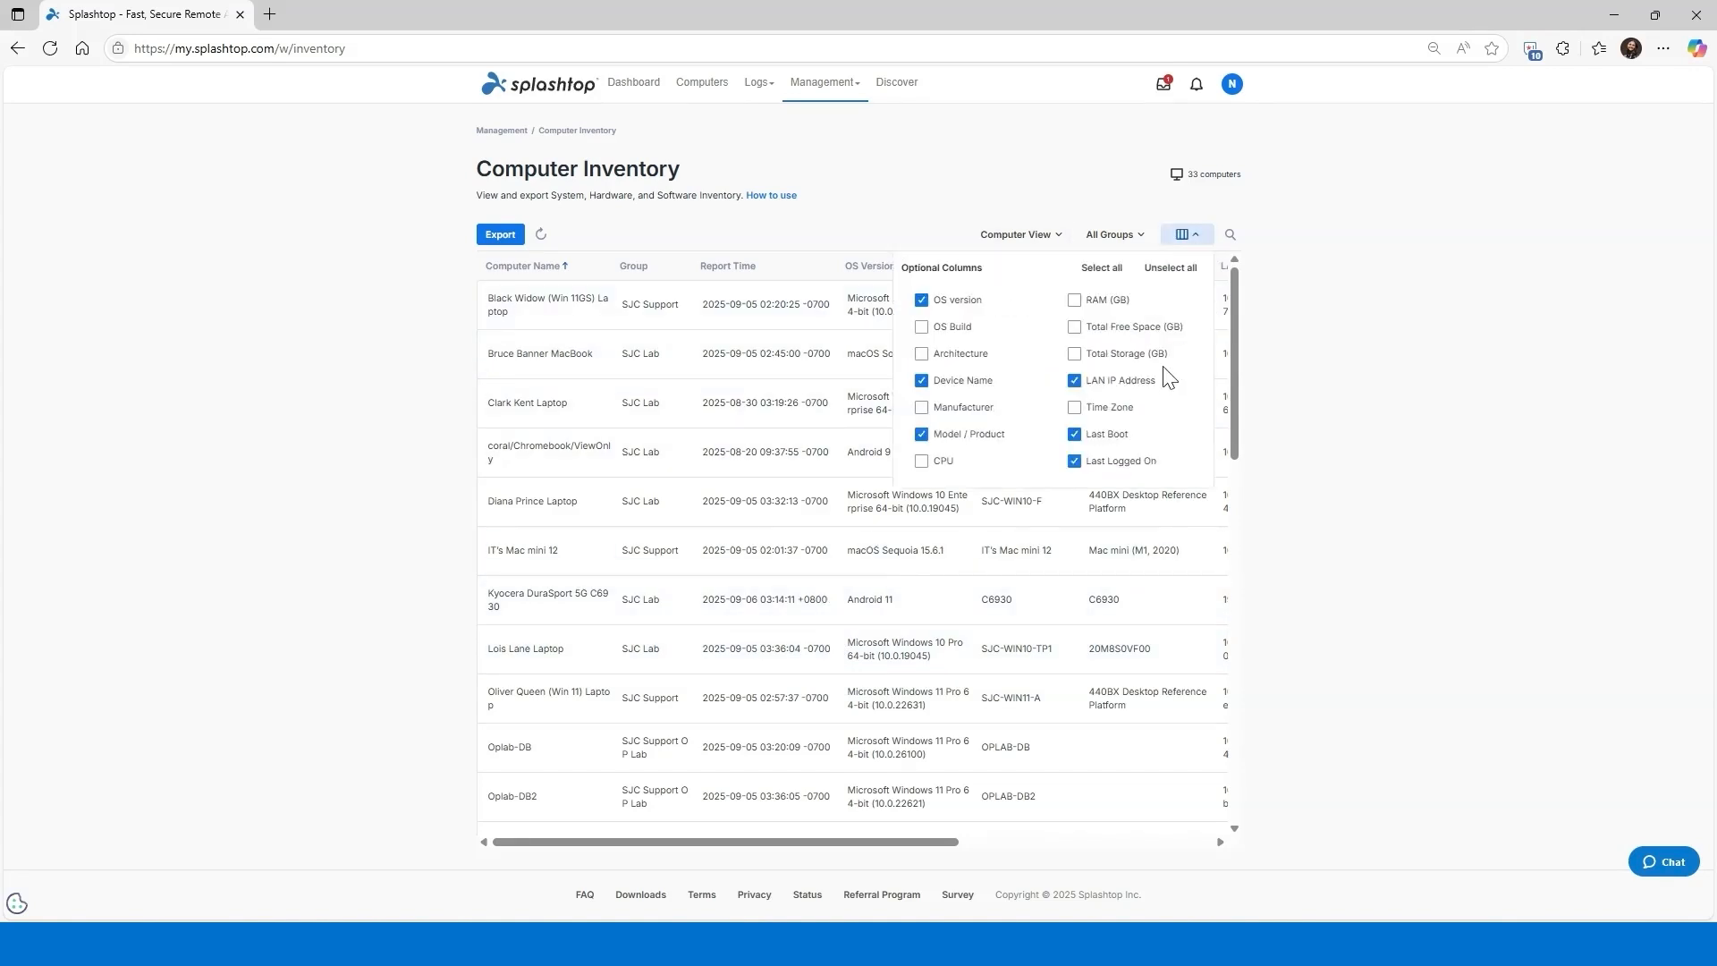
click(1259, 331)
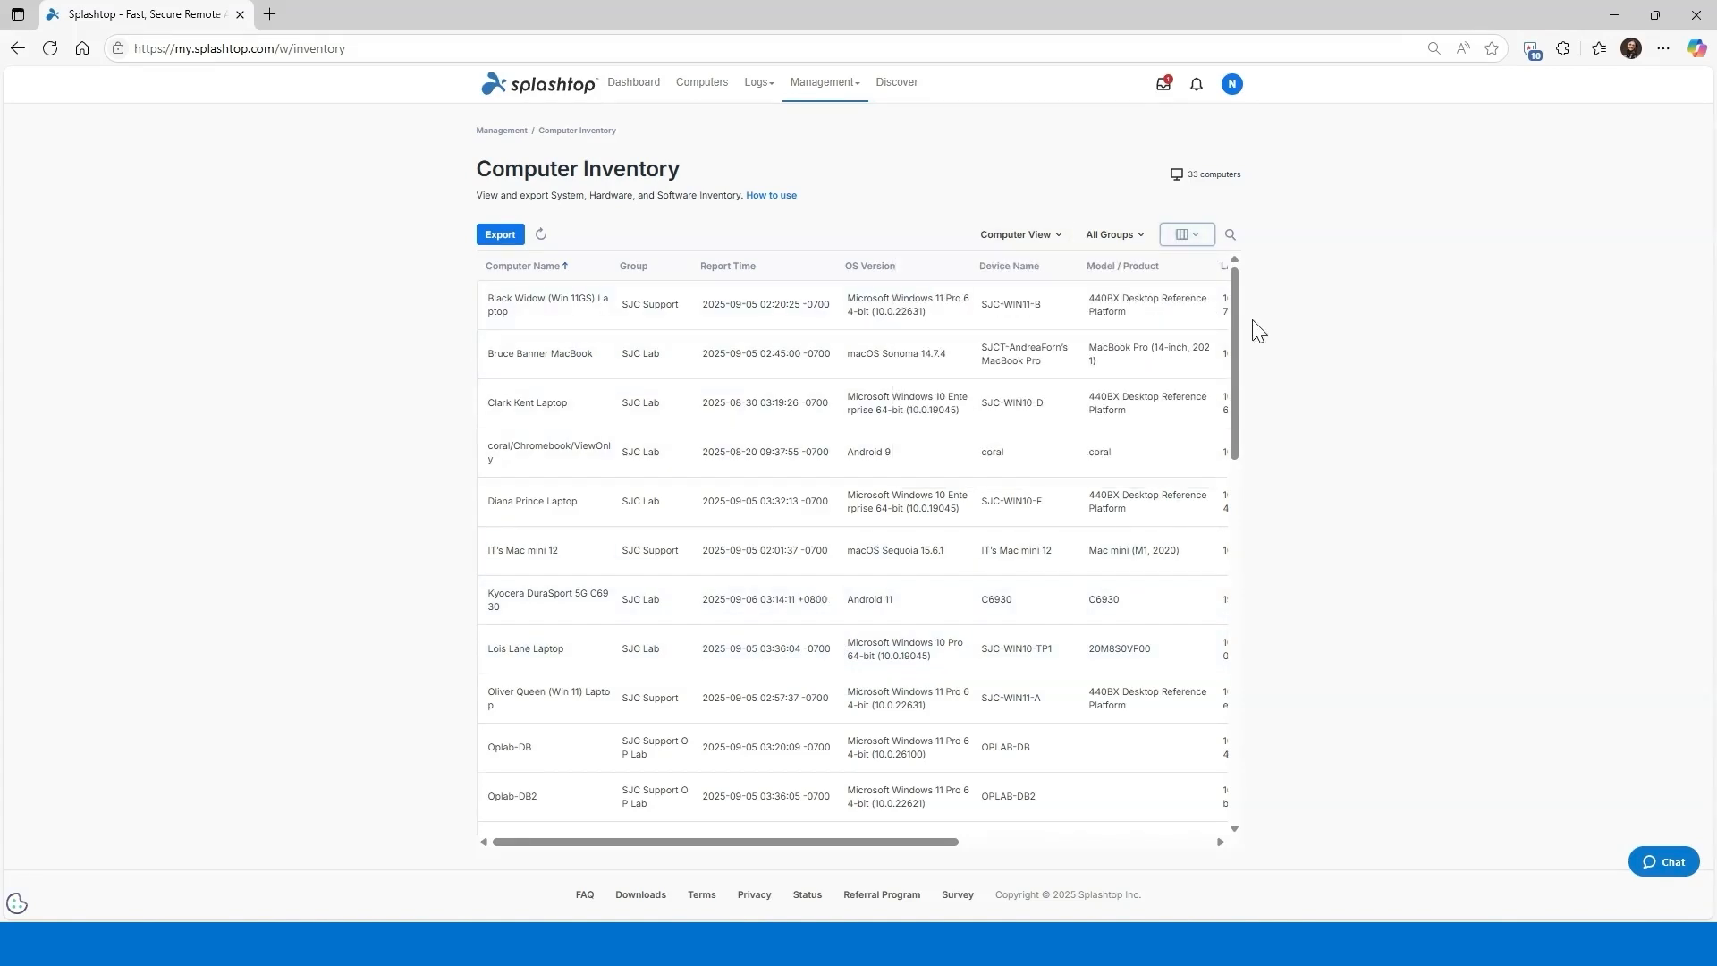
click(499, 236)
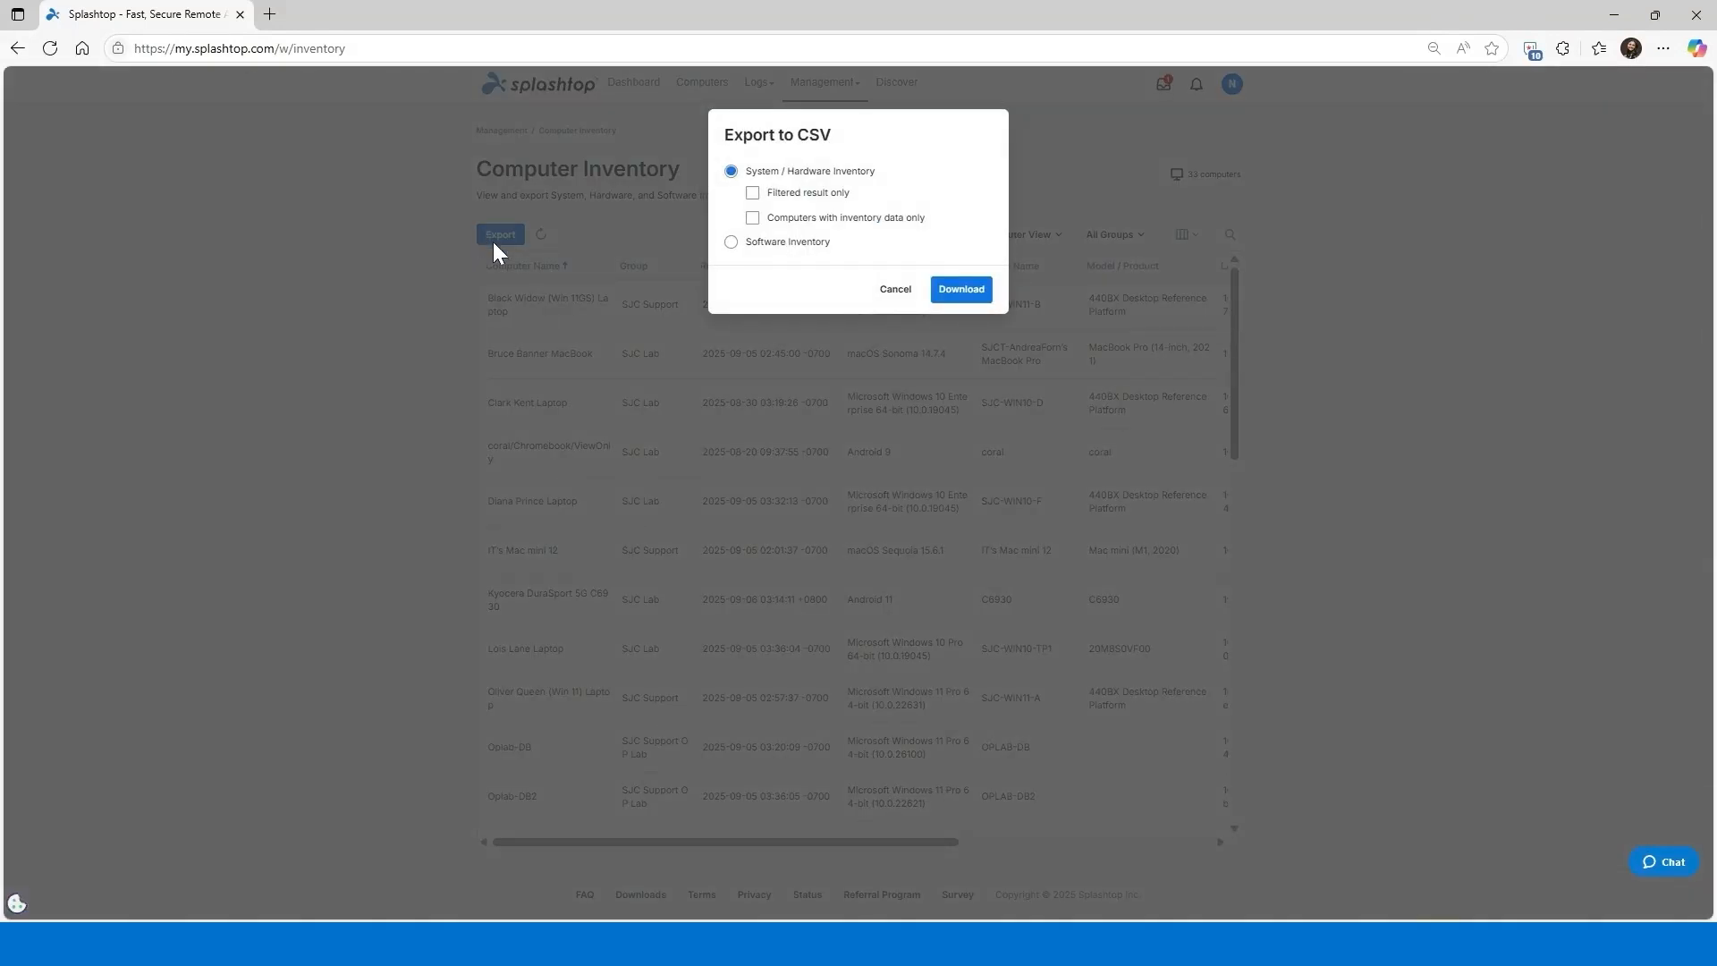
click(447, 274)
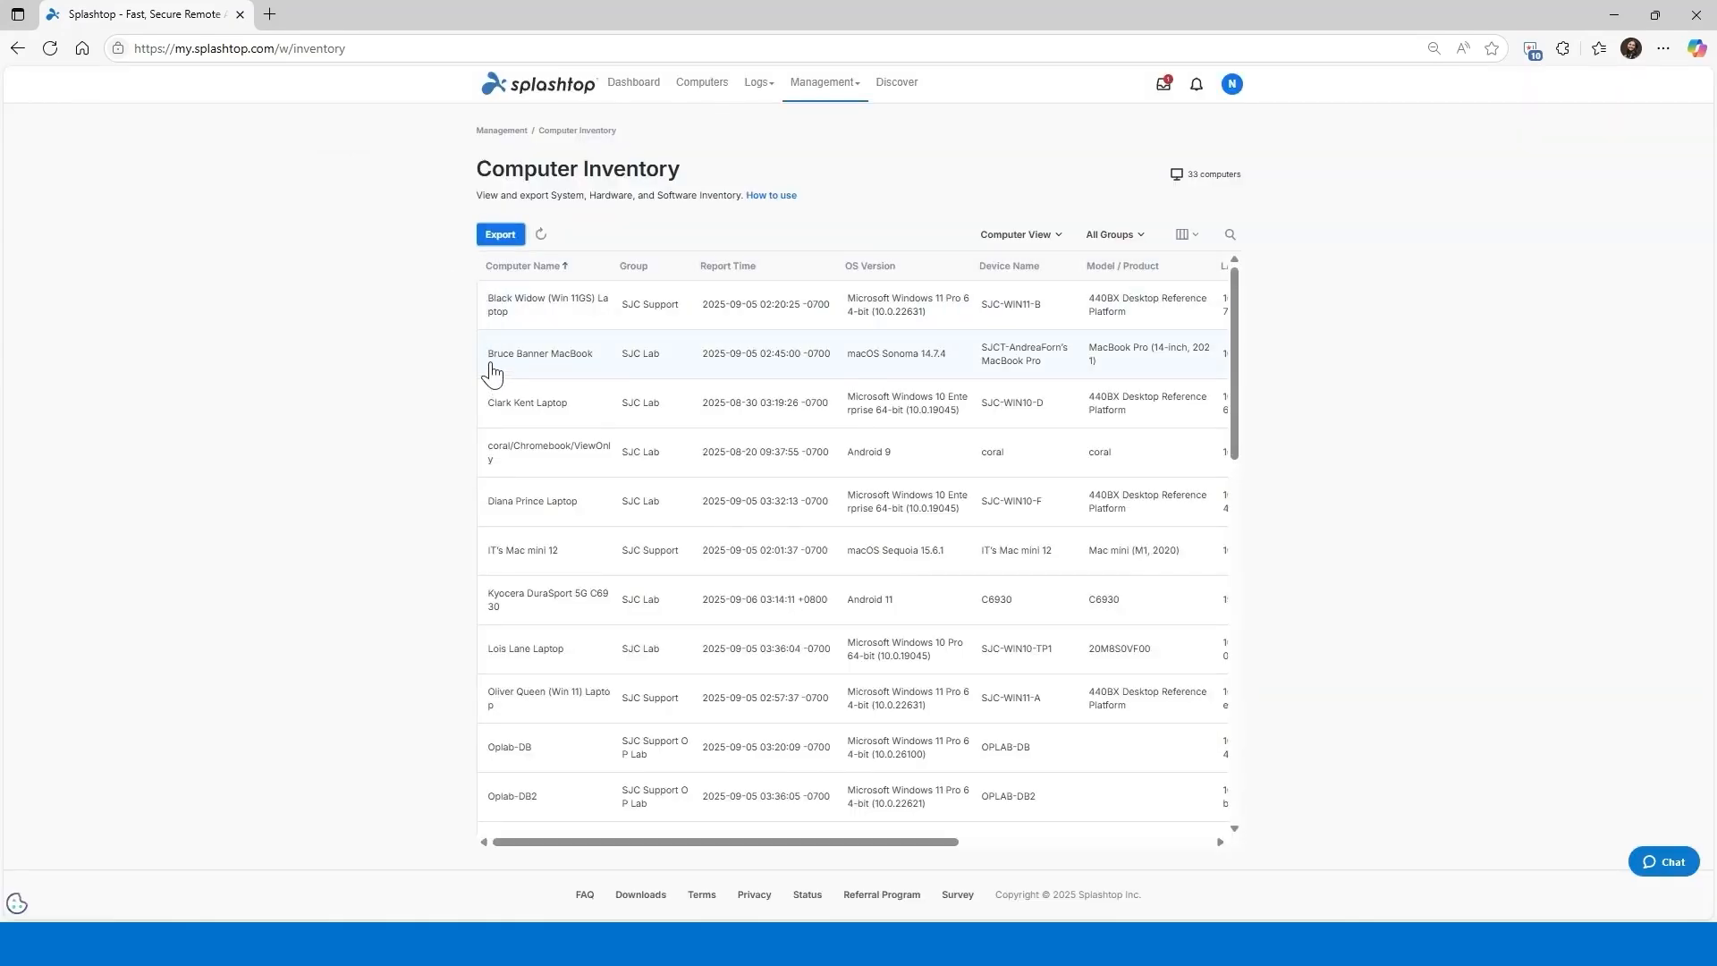
key(alt+Left)
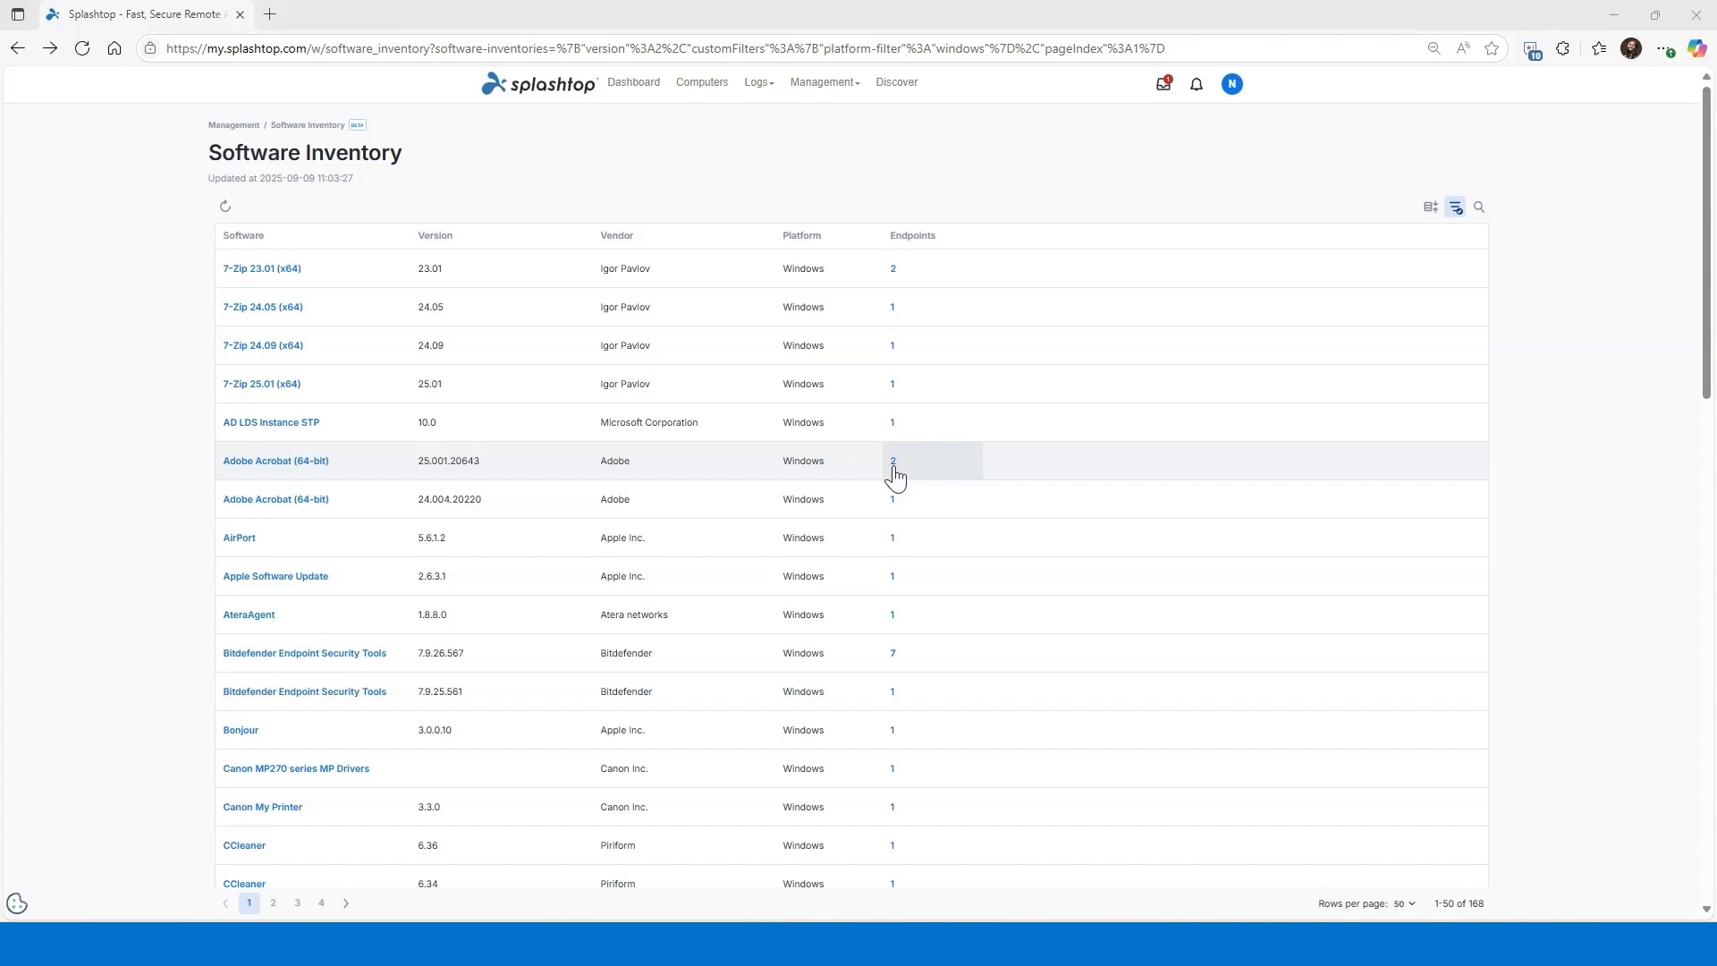
Step: Go to the Computers list and view the background actions available for the computer with device name SJC-Win10-F
click(700, 91)
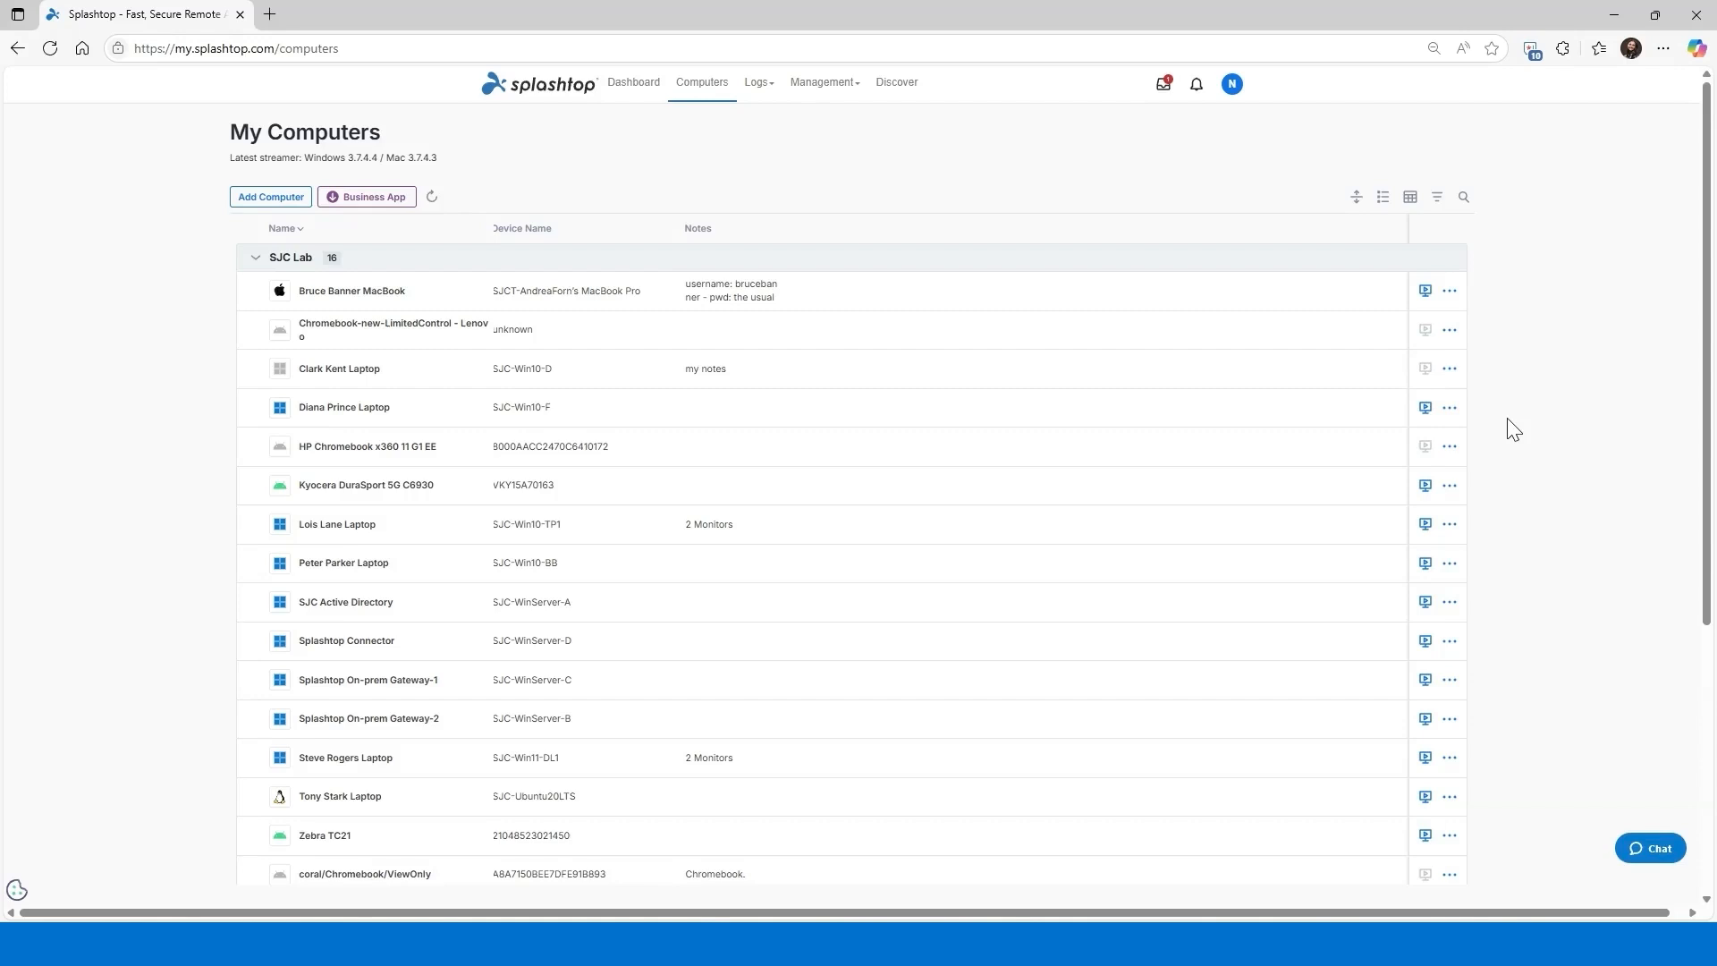
click(1450, 409)
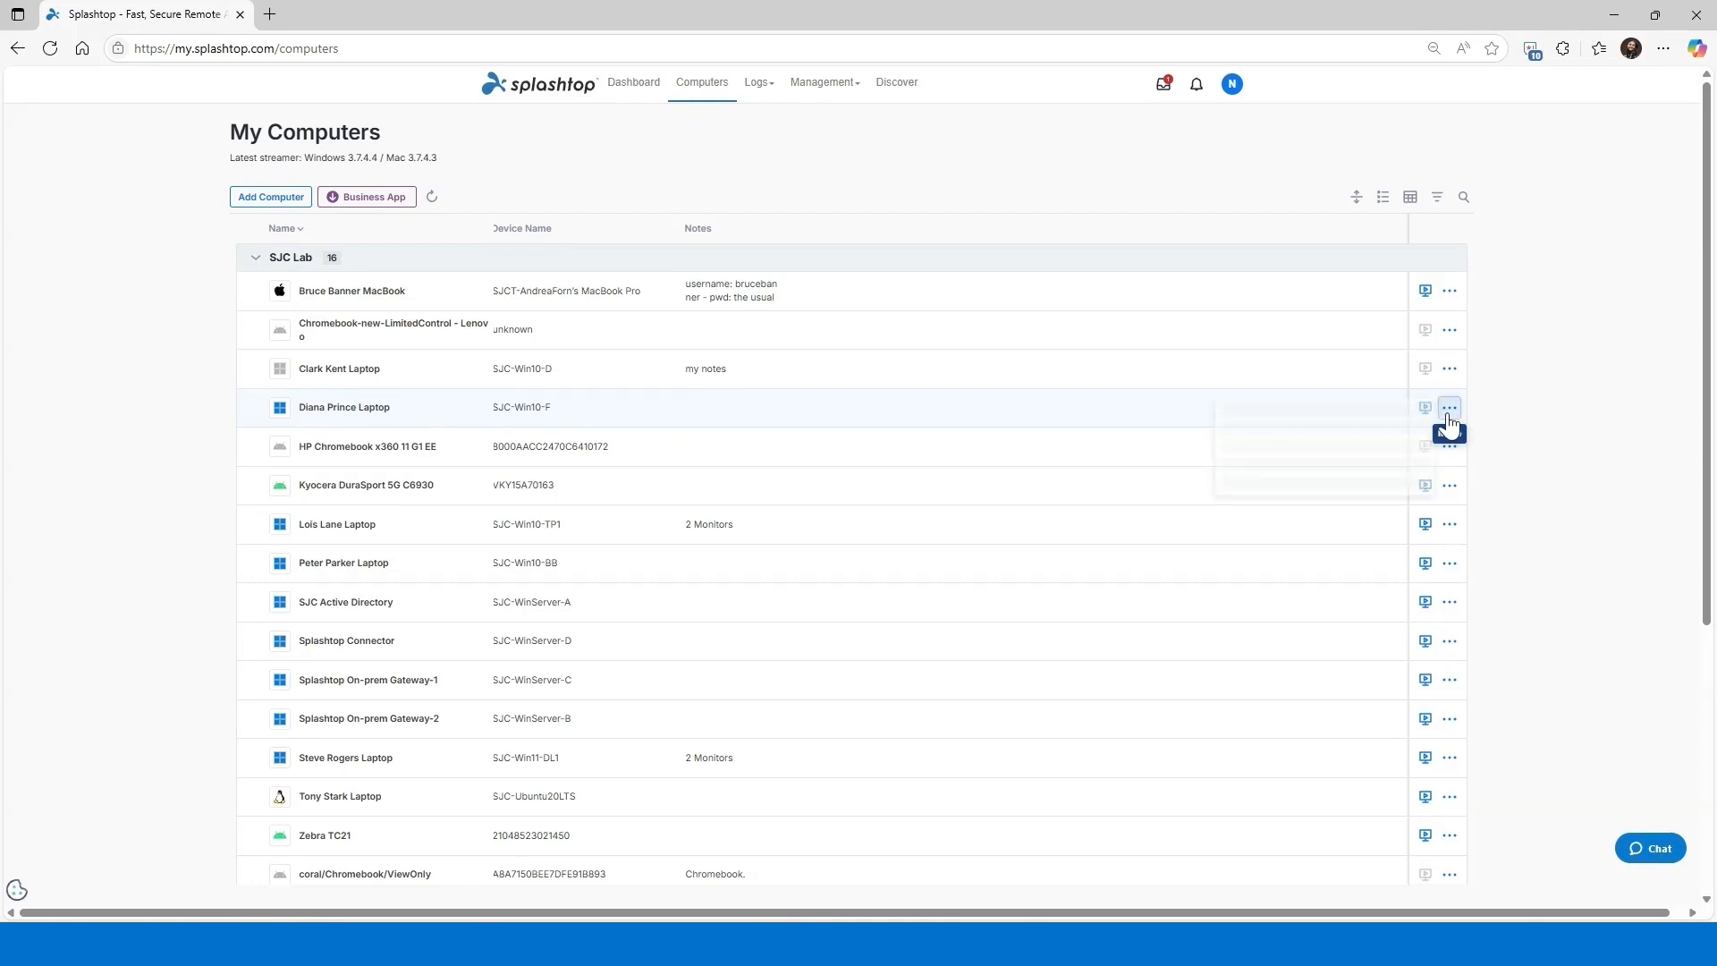
click(1288, 577)
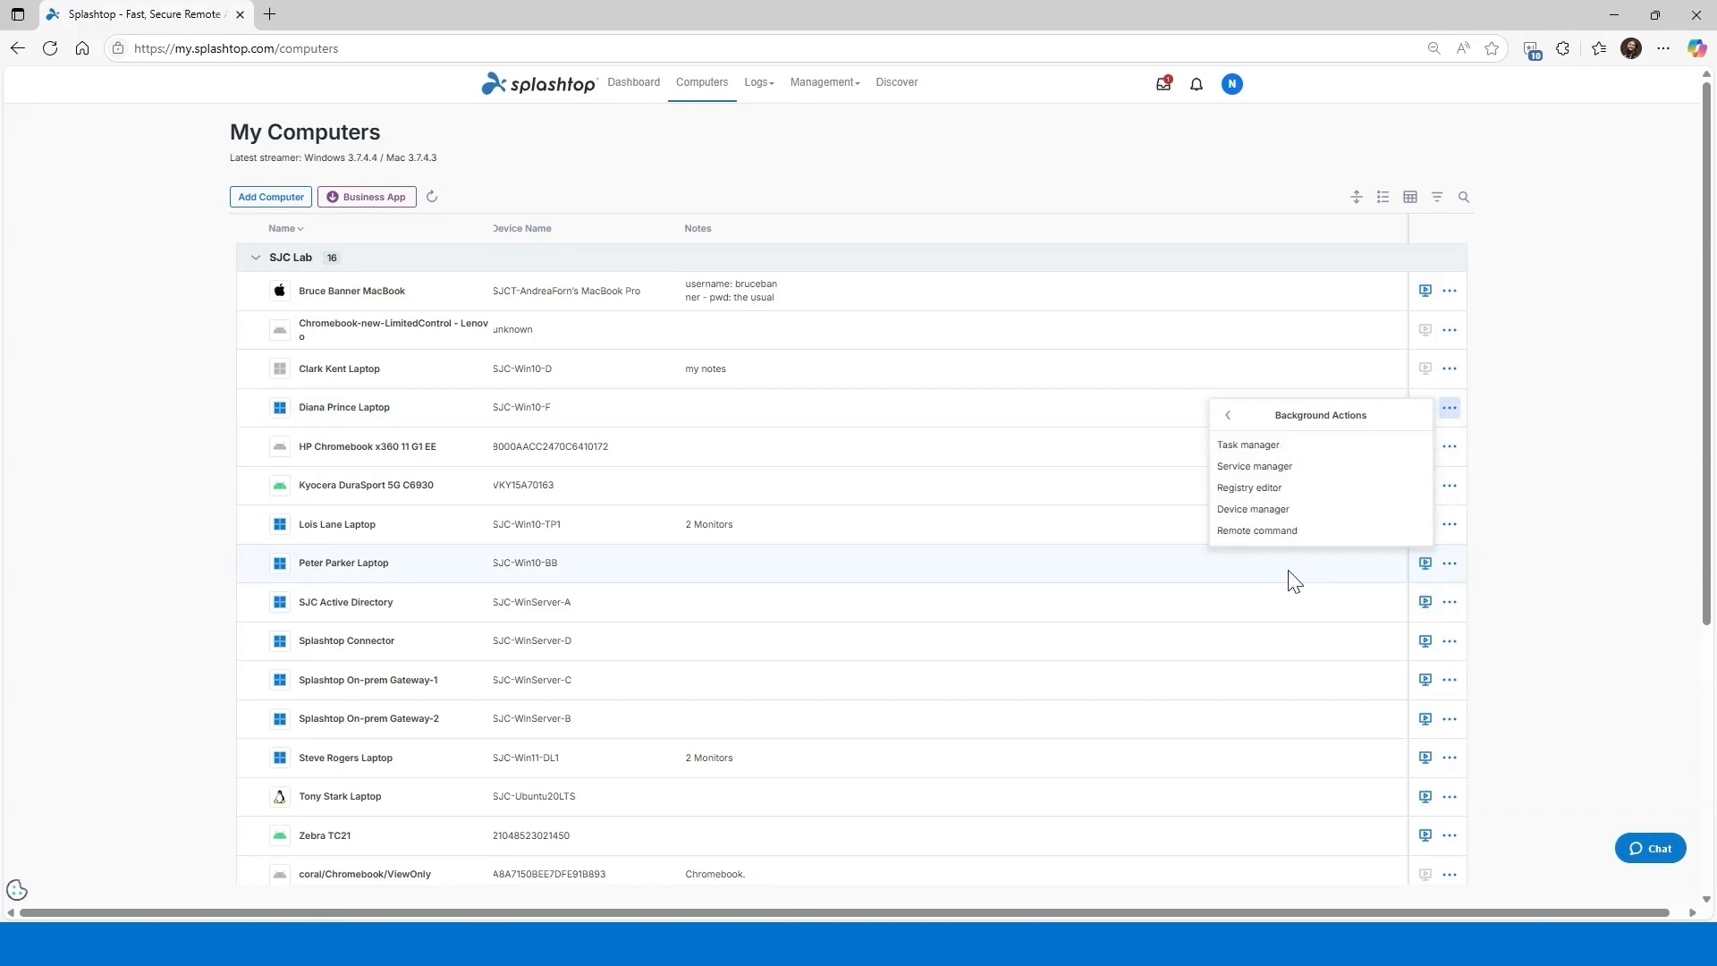